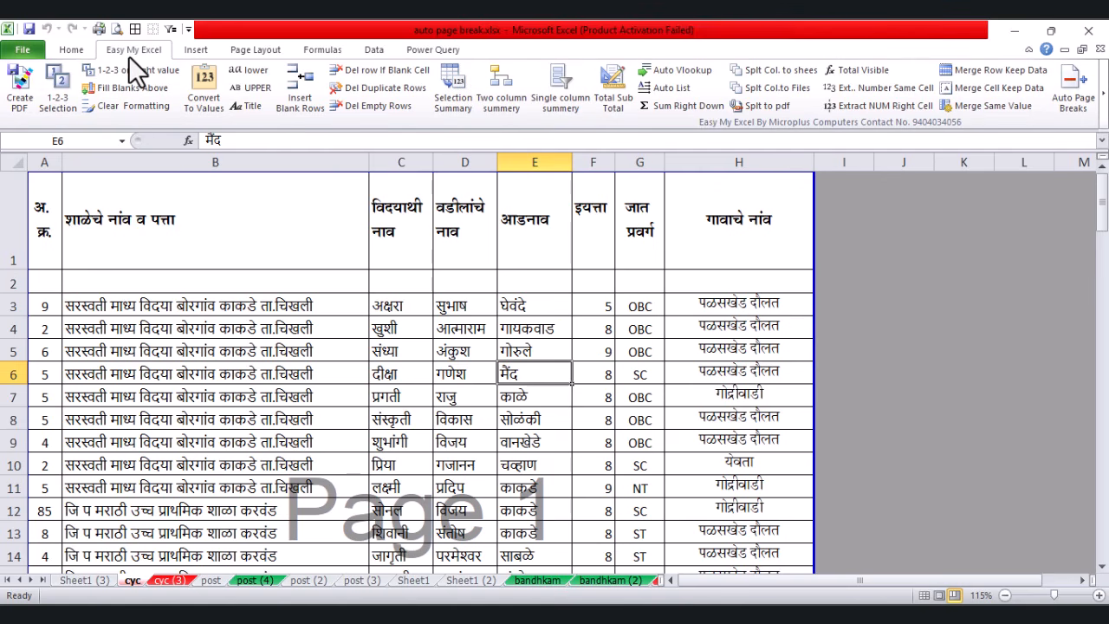
Step: Fill student rows 4–8 (B4:H8) with yellow, after dismissing an early PDF prompt
left_click(228, 395)
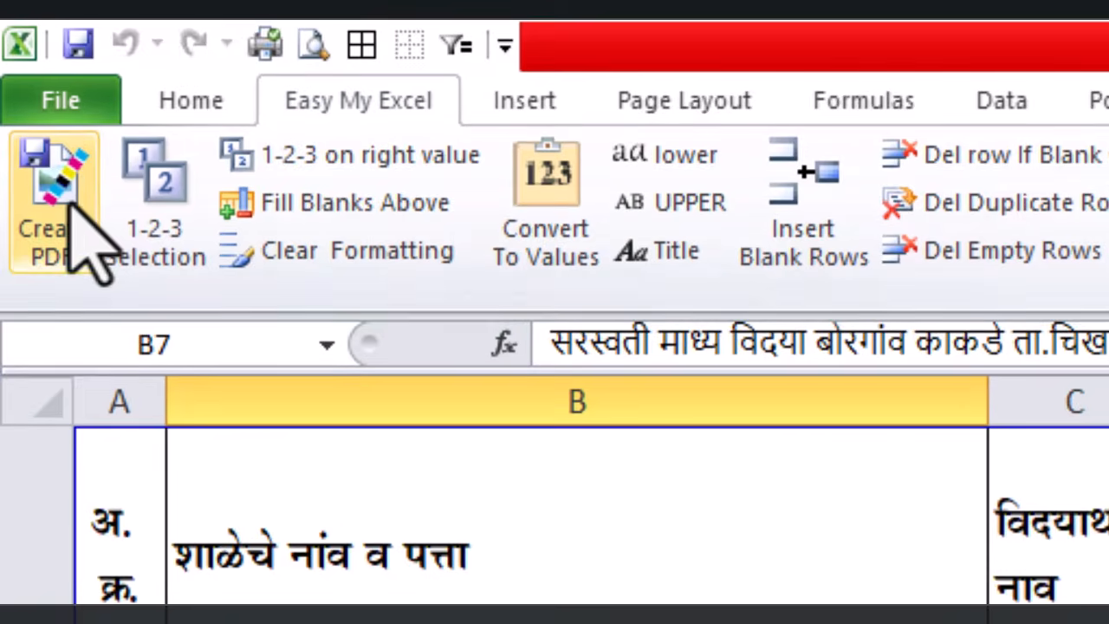
left_click(22, 89)
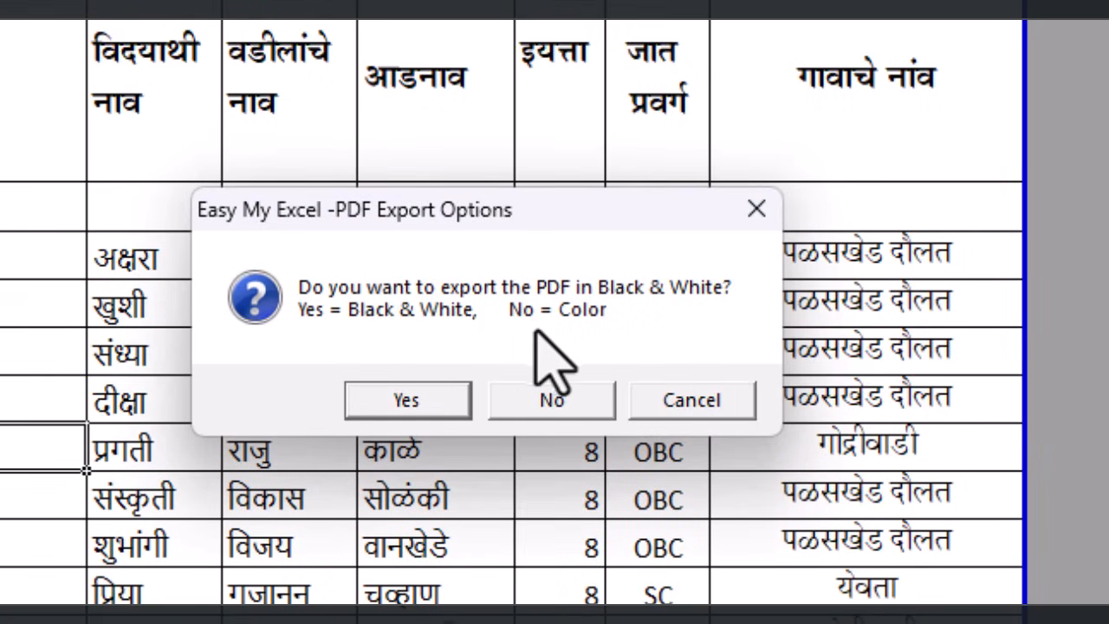
left_click(691, 399)
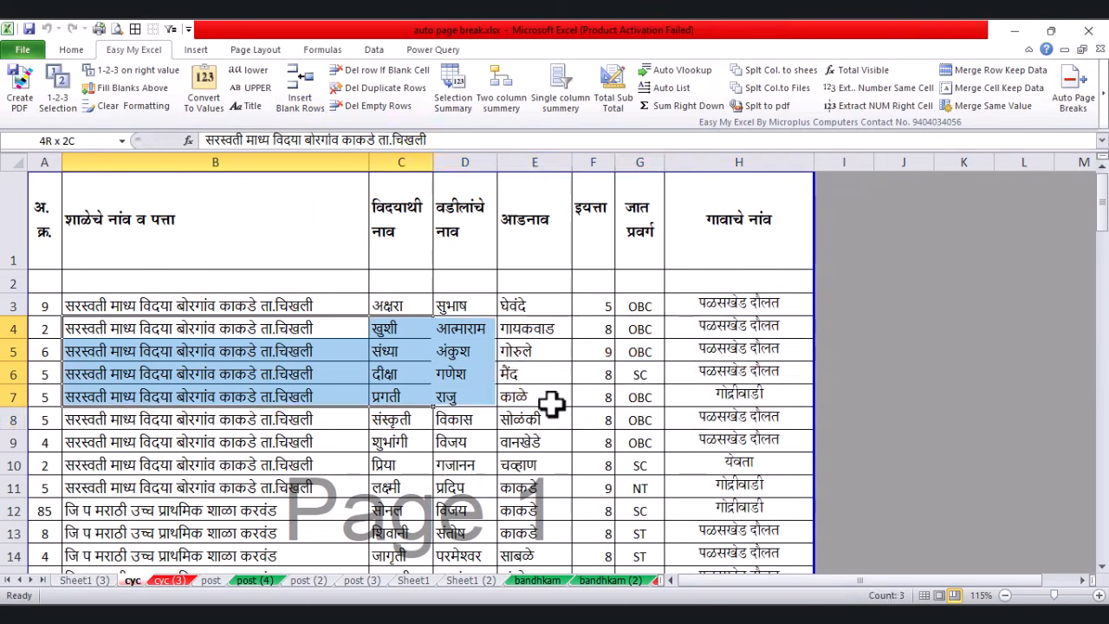
left_click_drag(552, 401, 722, 425)
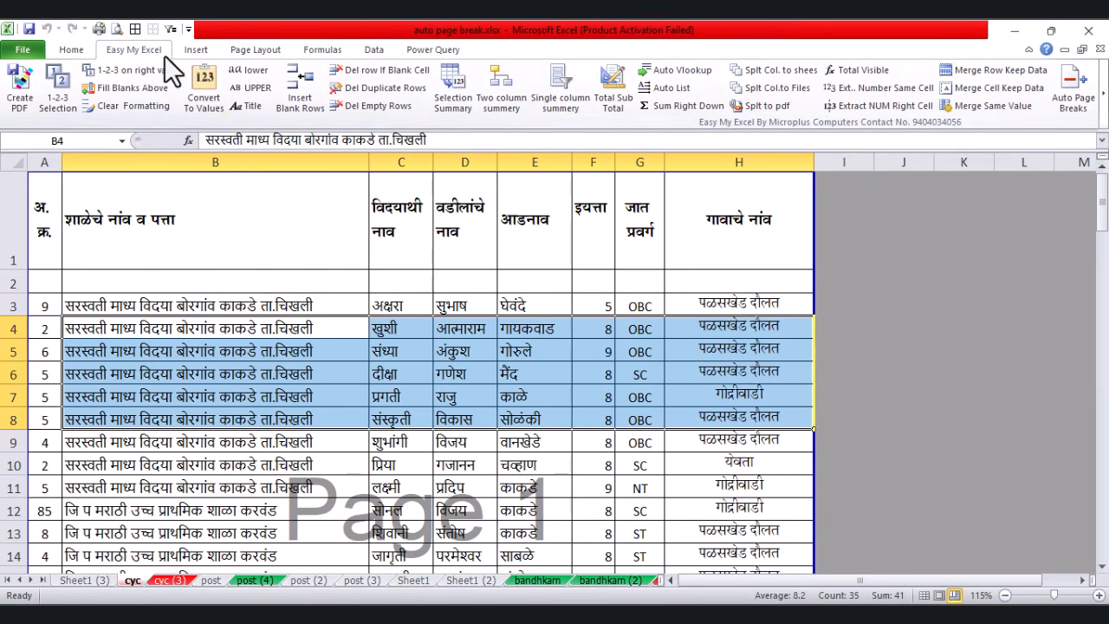
left_click(70, 50)
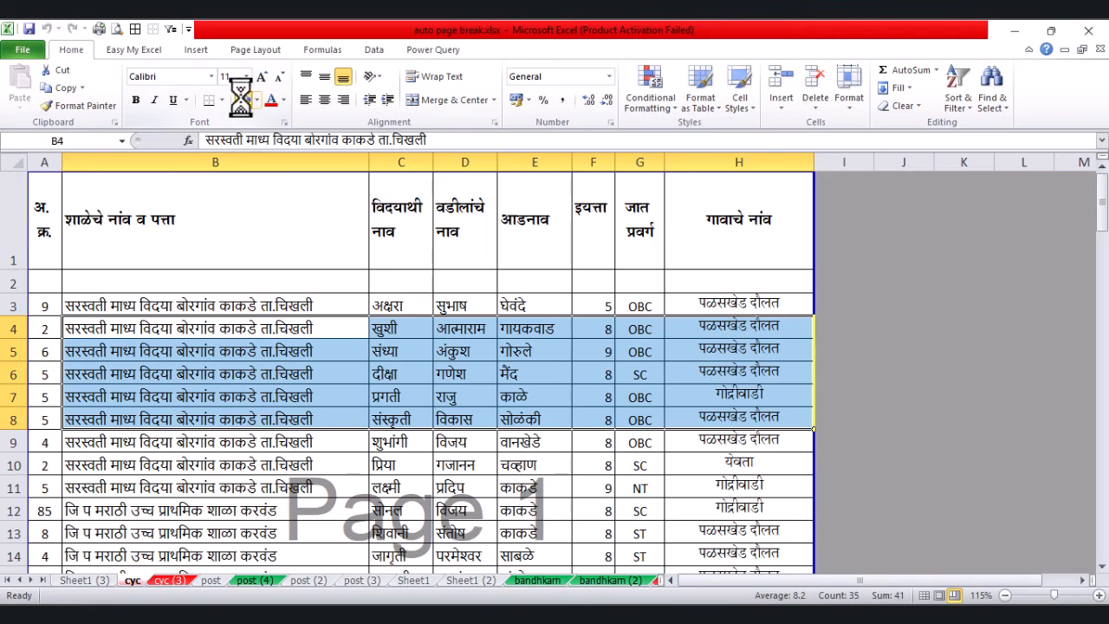
Step: Make rows 10–11 (B10:H11) red text and start Easy My Excel's Create PDF
left_click_drag(174, 464, 736, 487)
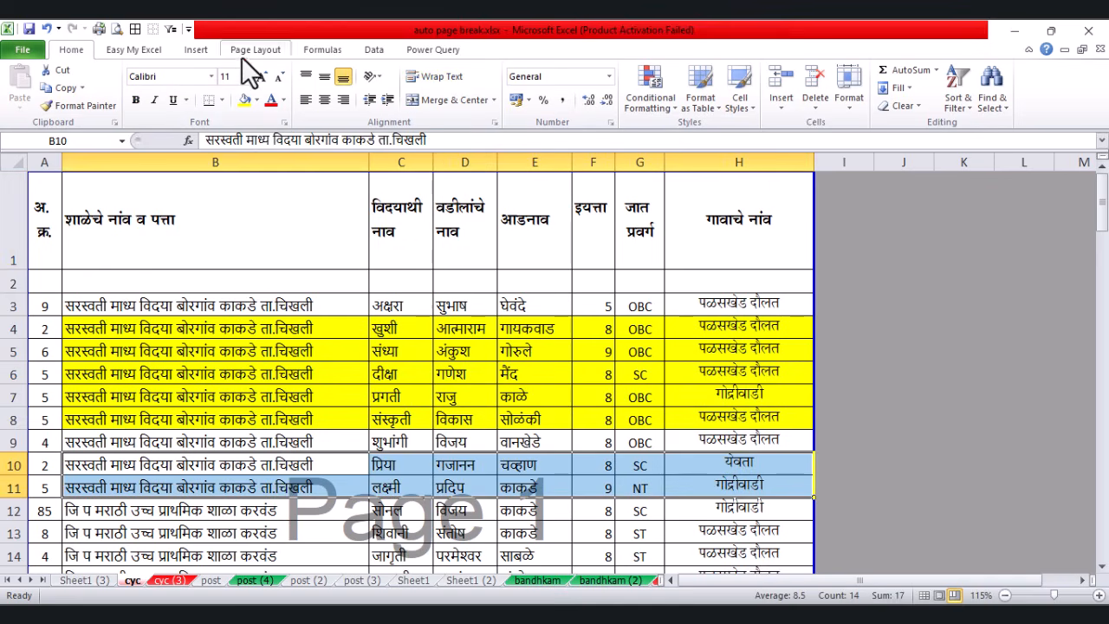
left_click(270, 102)
left_click(491, 374)
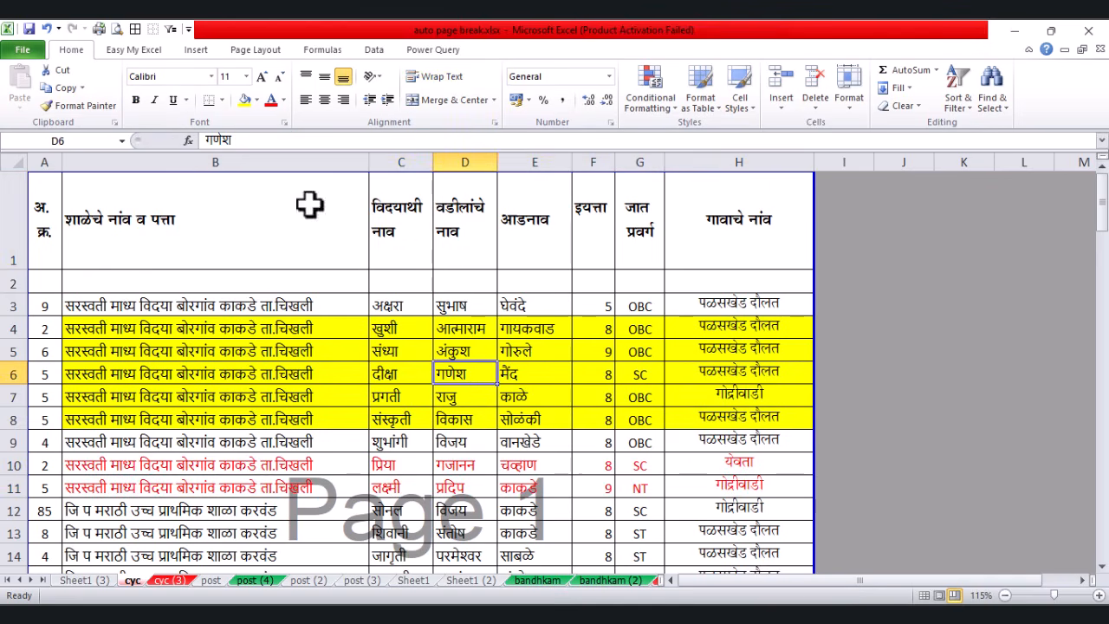
left_click(130, 51)
left_click(21, 87)
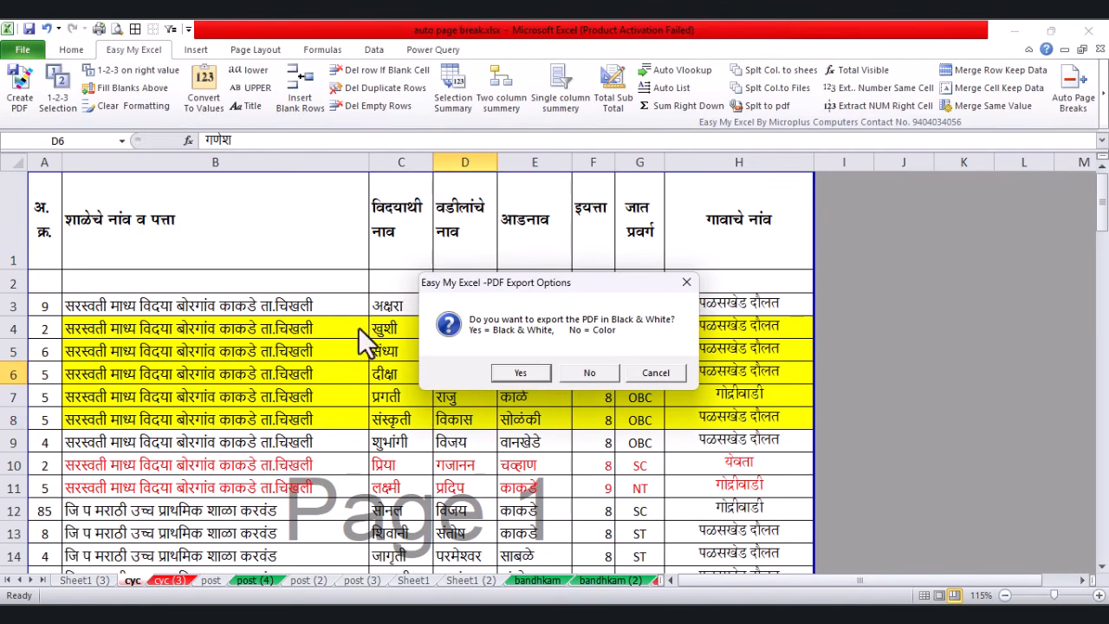
Step: Export a colour PDF saved as color.pdf in Documents, then open it
left_click(590, 373)
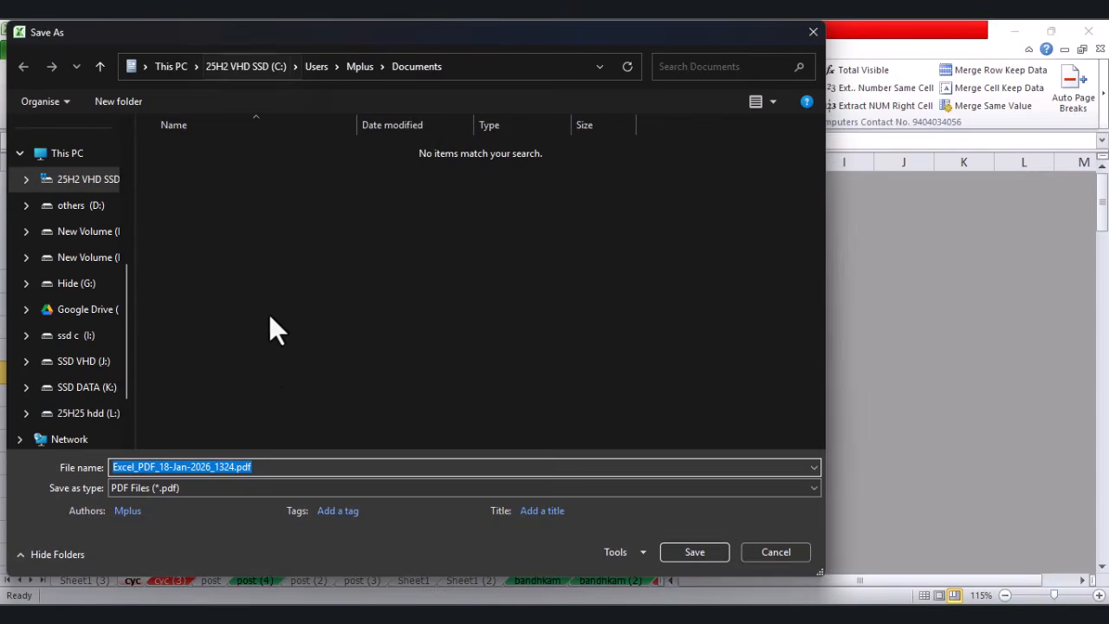
type("color")
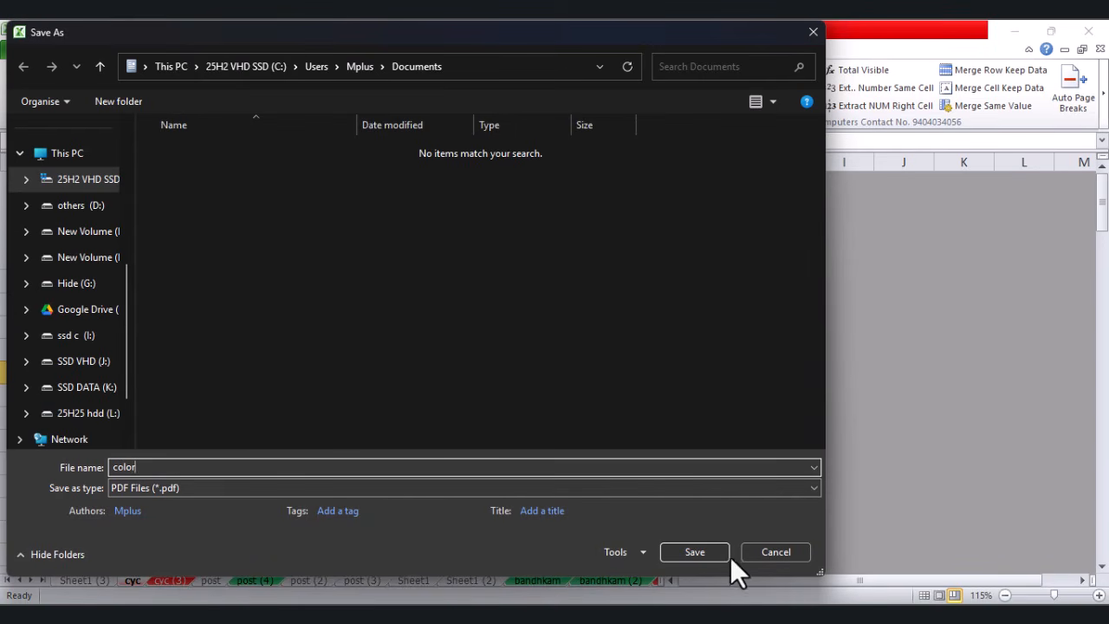
left_click(718, 554)
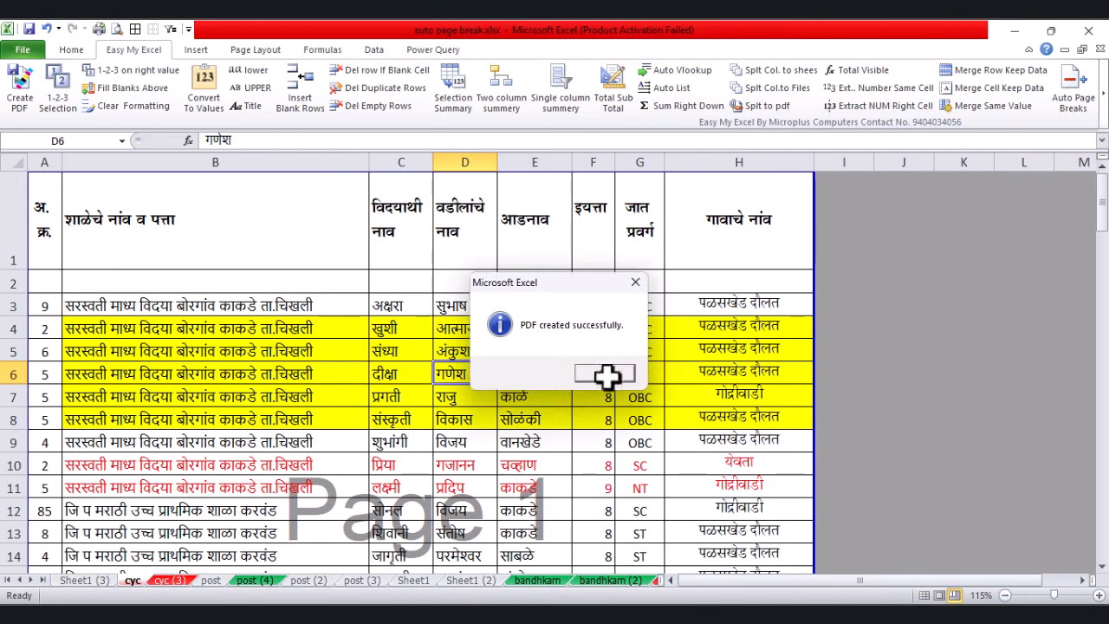
left_click(606, 374)
double_click(551, 336)
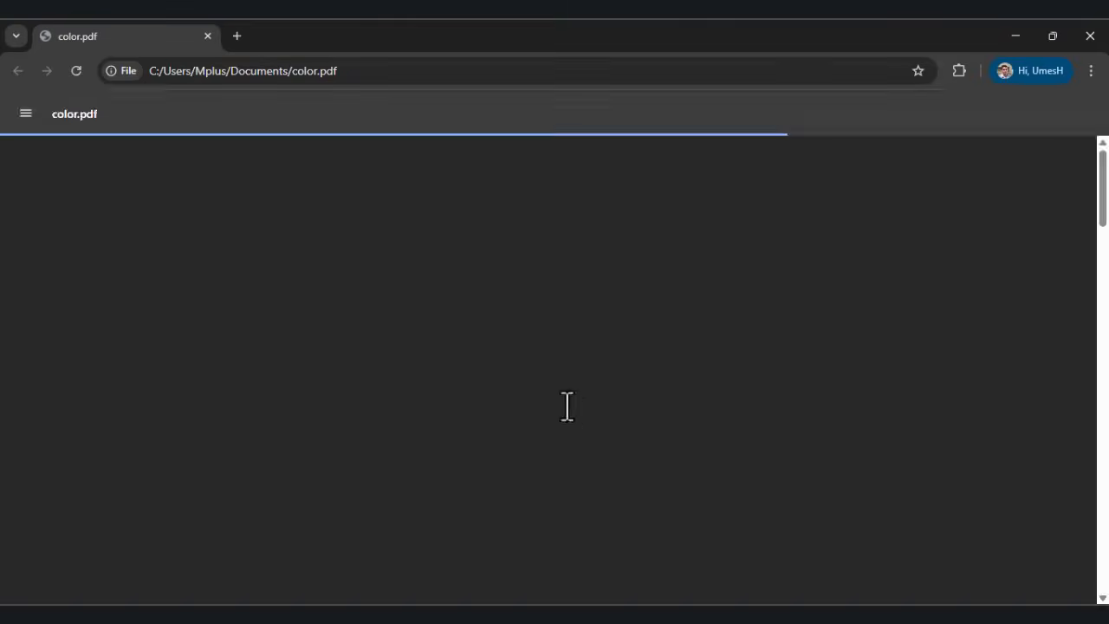
Step: Review the 4-page color.pdf, then close Chrome and the Documents folder
scroll(500, 355, "down", 15)
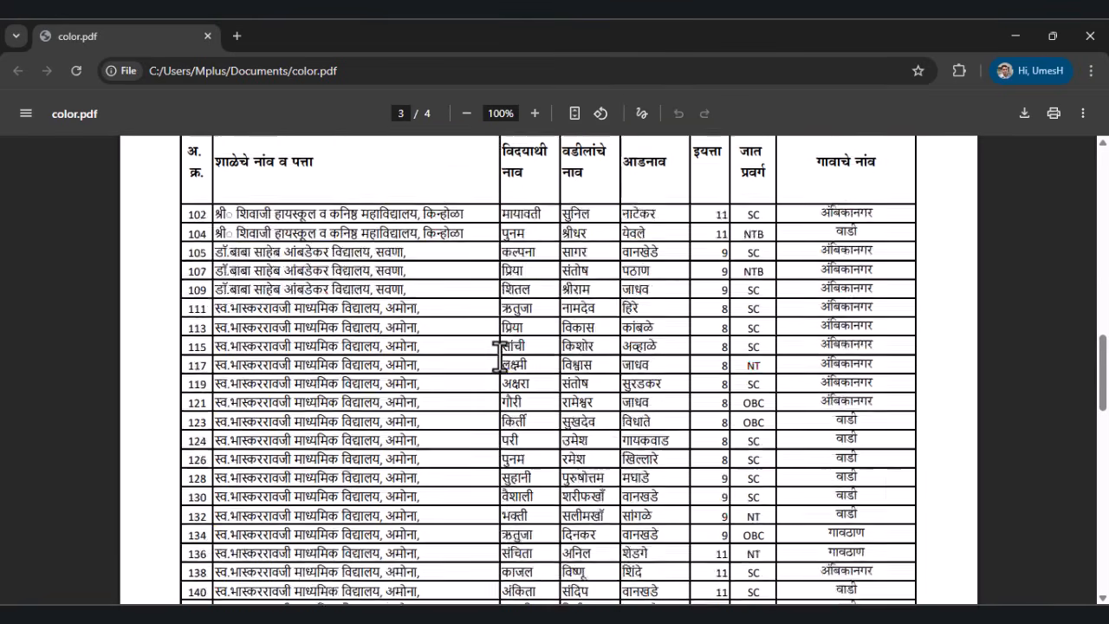
scroll(500, 356, "up", 15)
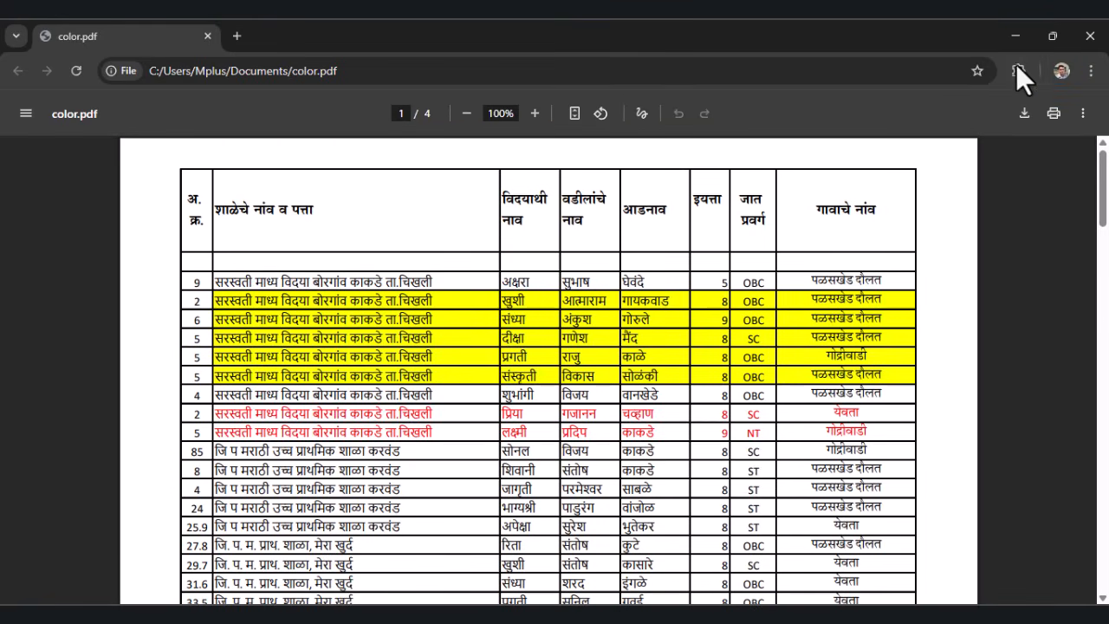
left_click(1090, 35)
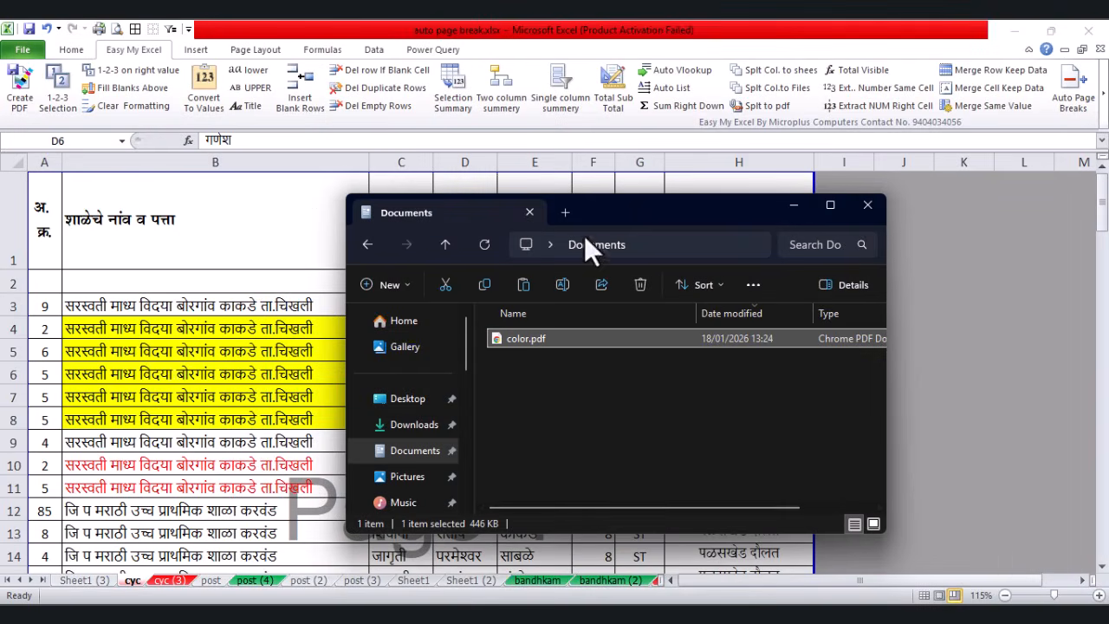
left_click(866, 203)
left_click(517, 367)
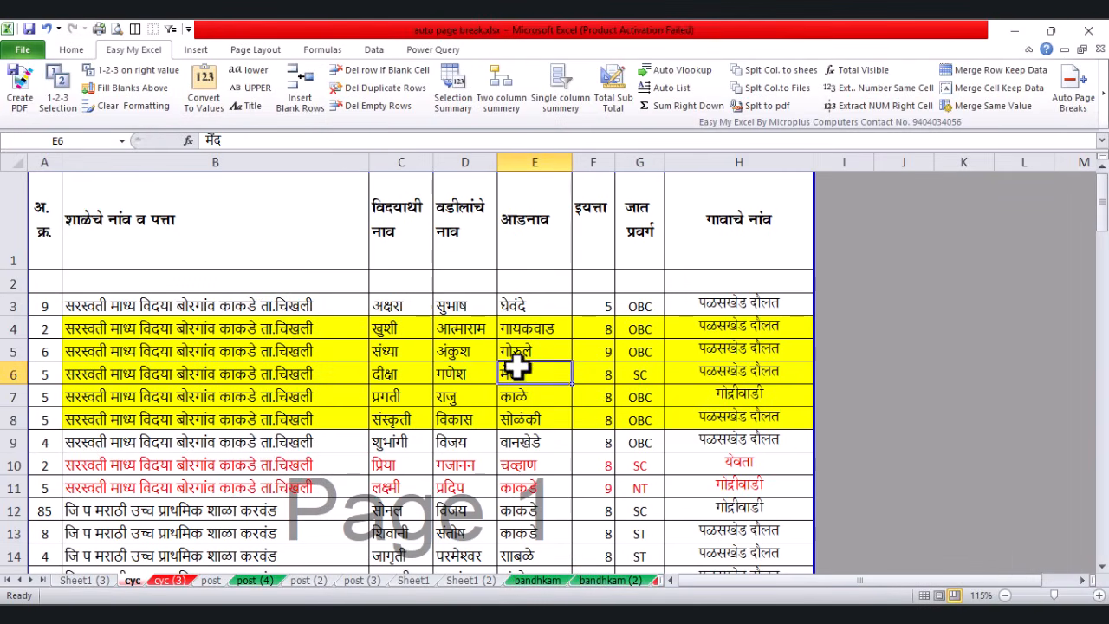
Step: Create a black-and-white PDF of the cyc sheet named 'block' in Documents
left_click(26, 94)
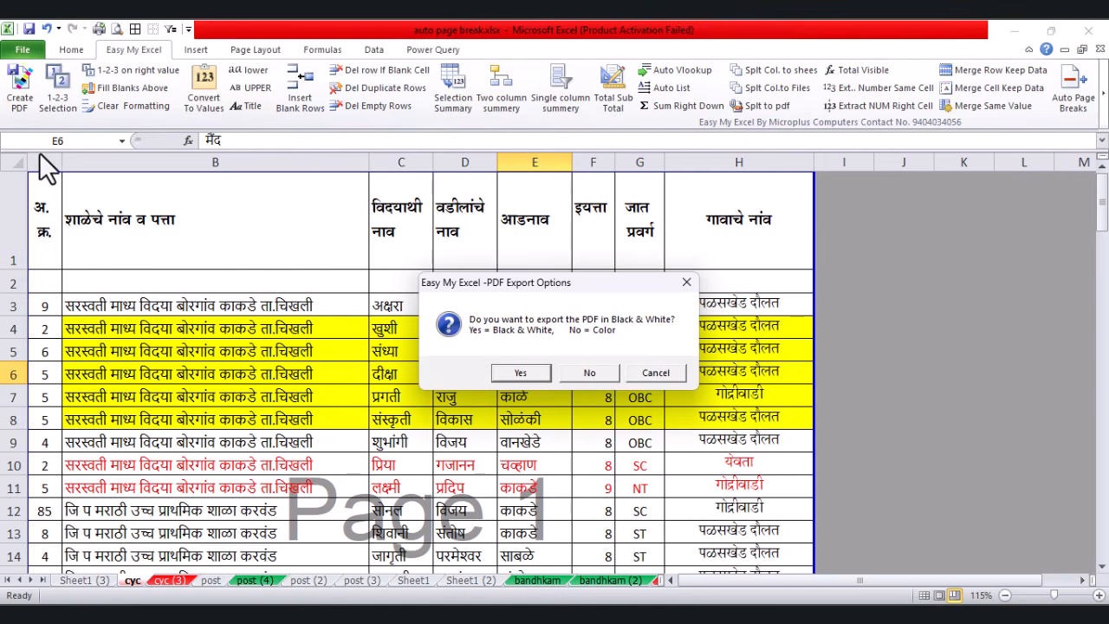
left_click(522, 374)
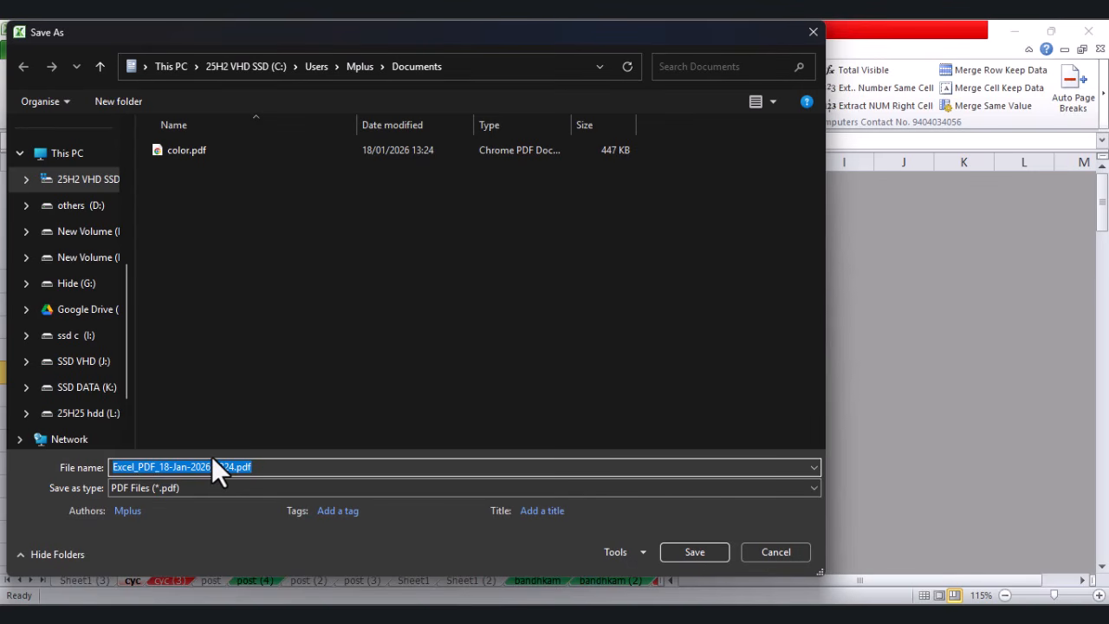
type("block")
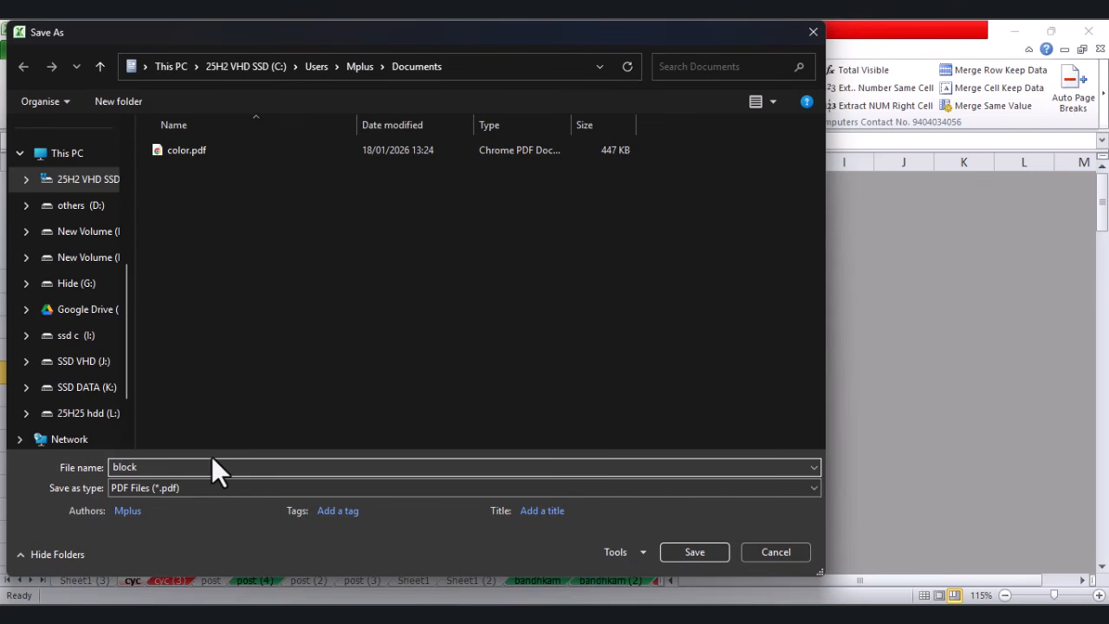
left_click(695, 552)
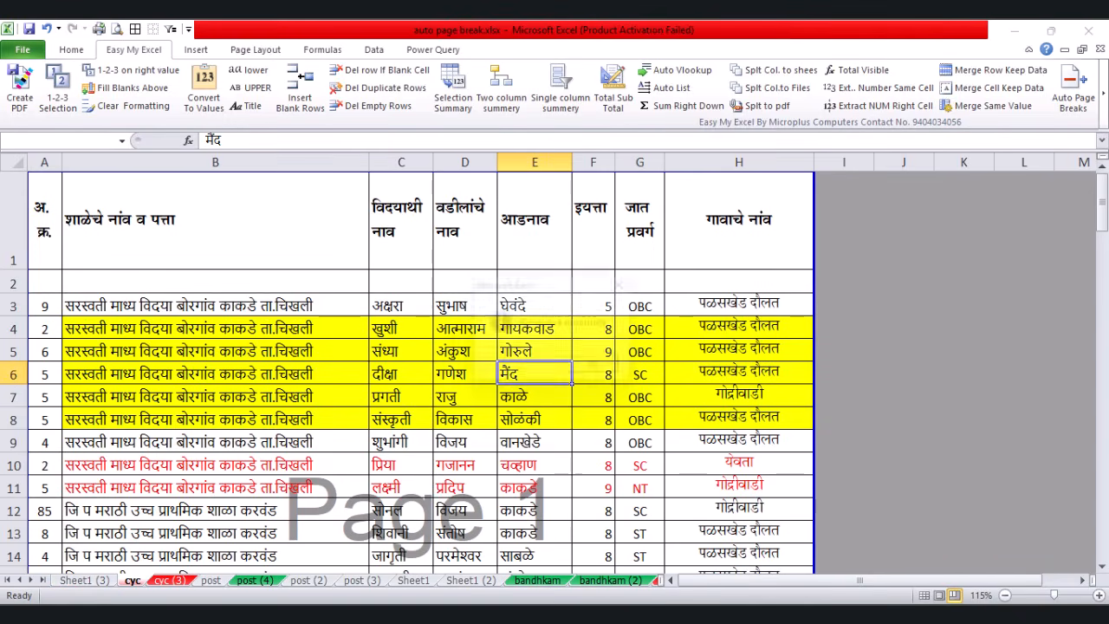
left_click(617, 373)
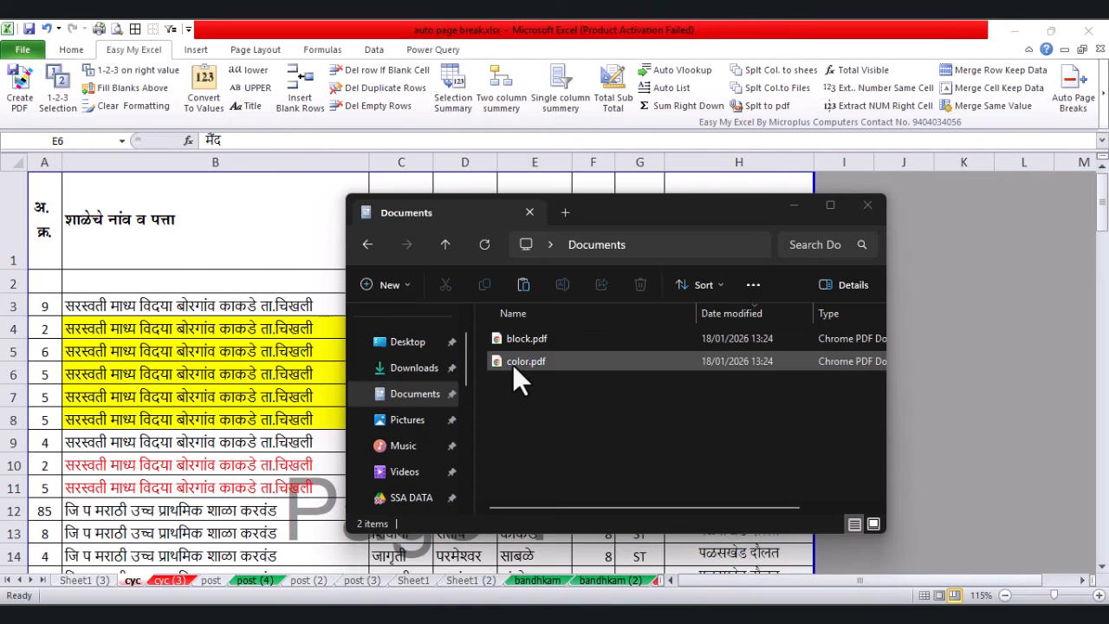
Step: Open block.pdf and scroll its 4 pages to confirm the yellow and red colouring is gone
double_click(515, 340)
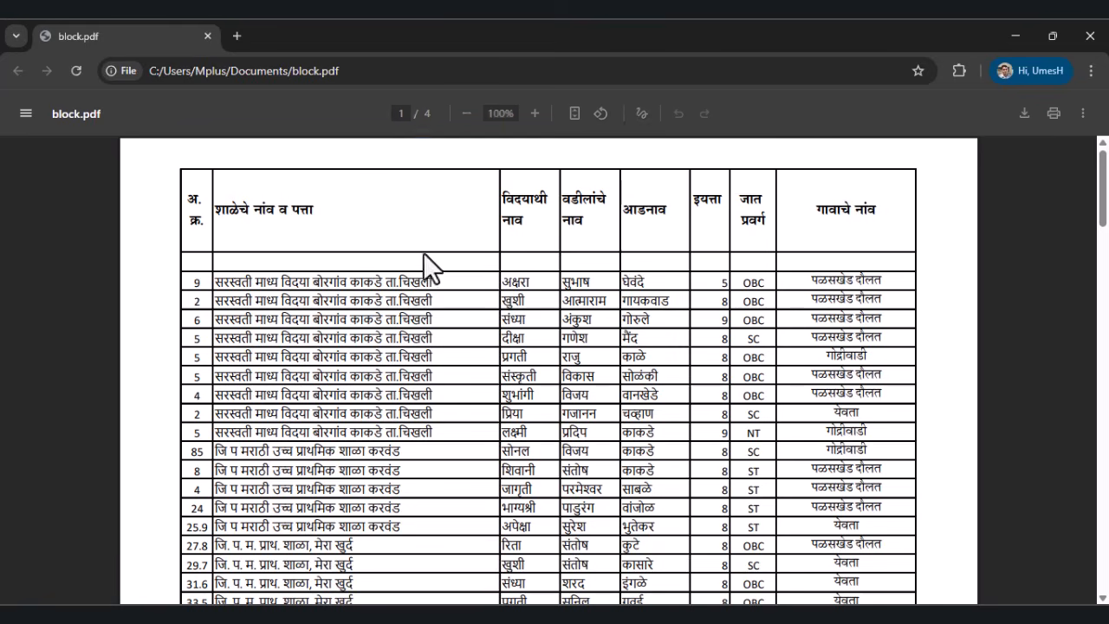
left_click_drag(350, 299, 438, 410)
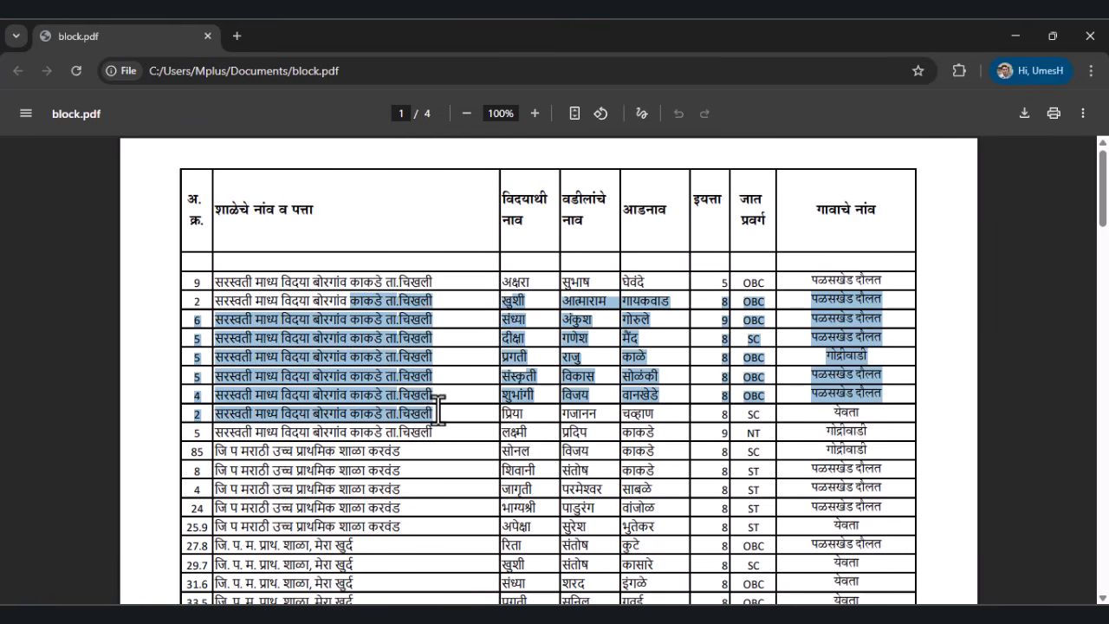
left_click(571, 389)
scroll(500, 341, "down", 15)
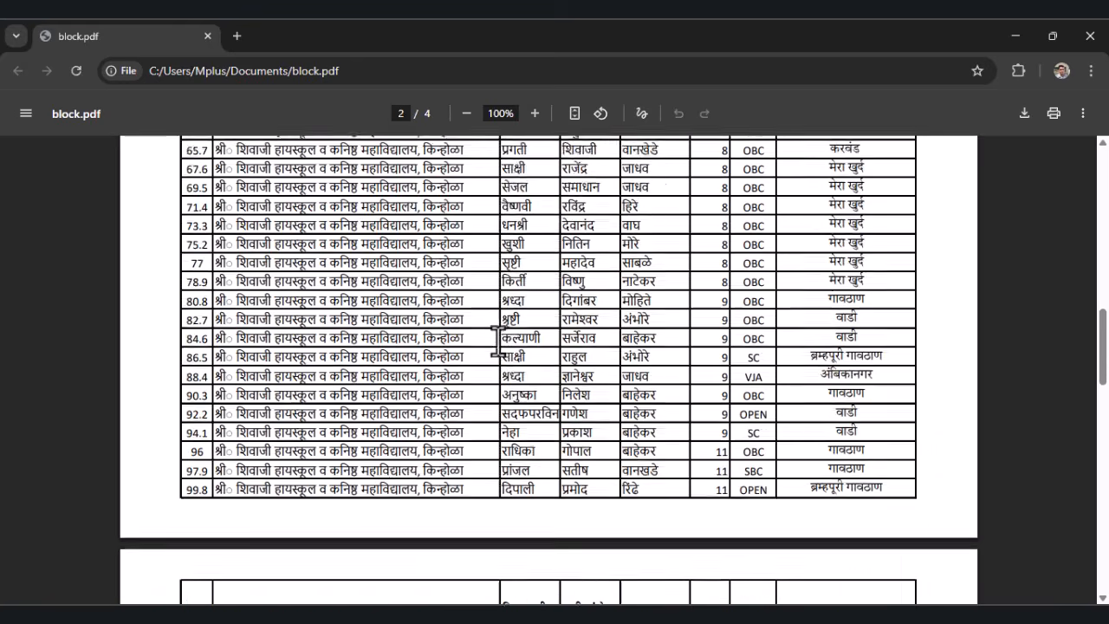
scroll(498, 342, "up", 15)
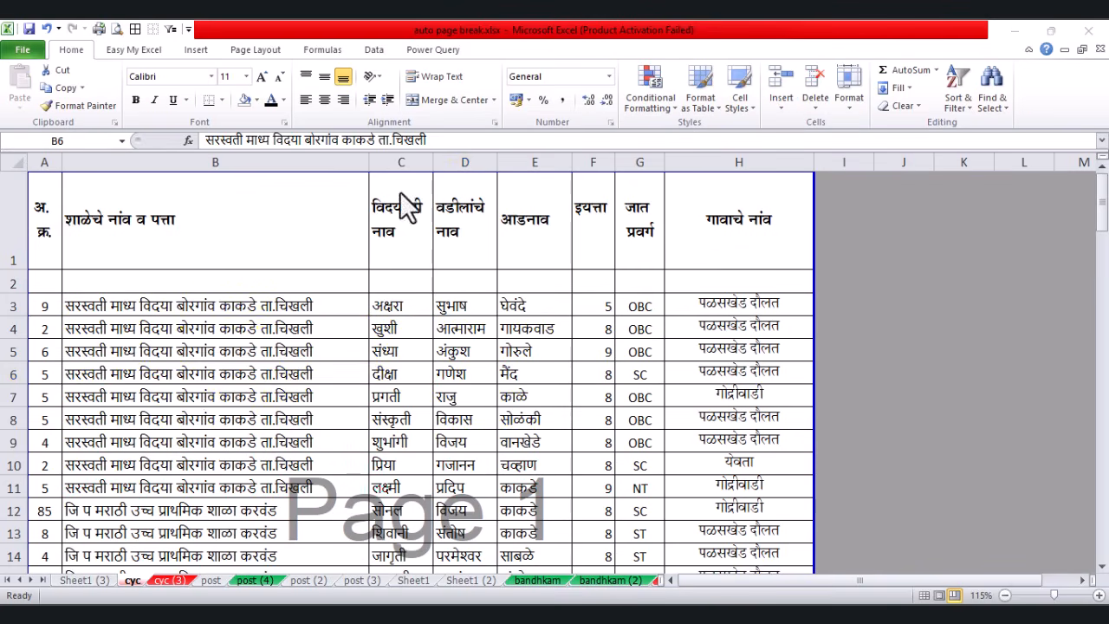
Step: Renumber column A from A3 down with 1-2-3 Selection, declining to save first
left_click(207, 398)
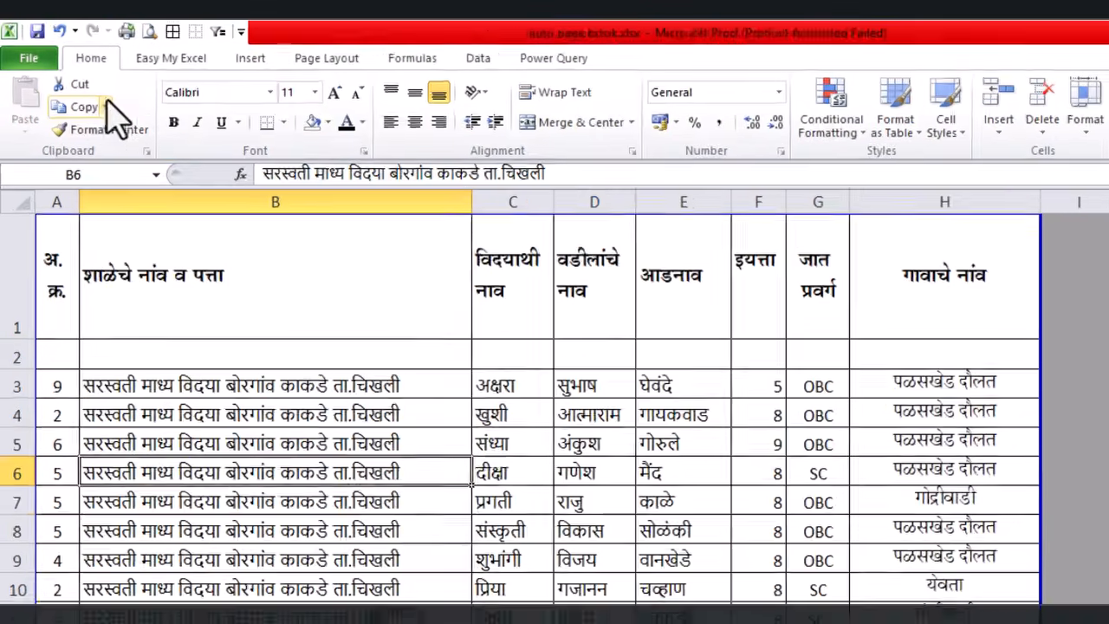
left_click(171, 58)
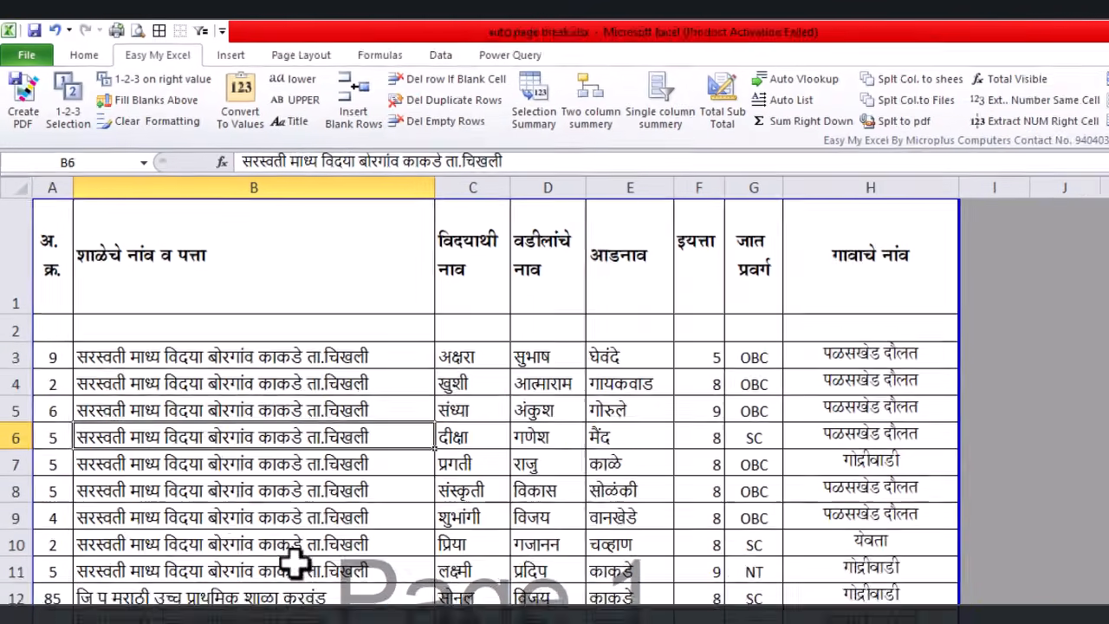
left_click(292, 566)
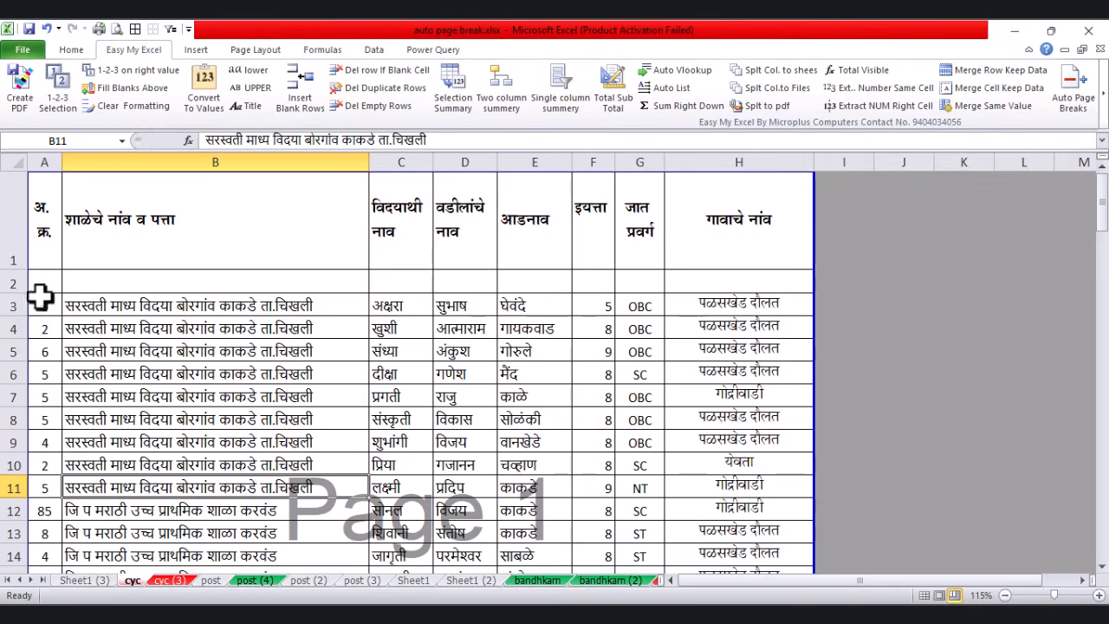
left_click_drag(41, 296, 43, 364)
left_click(59, 83)
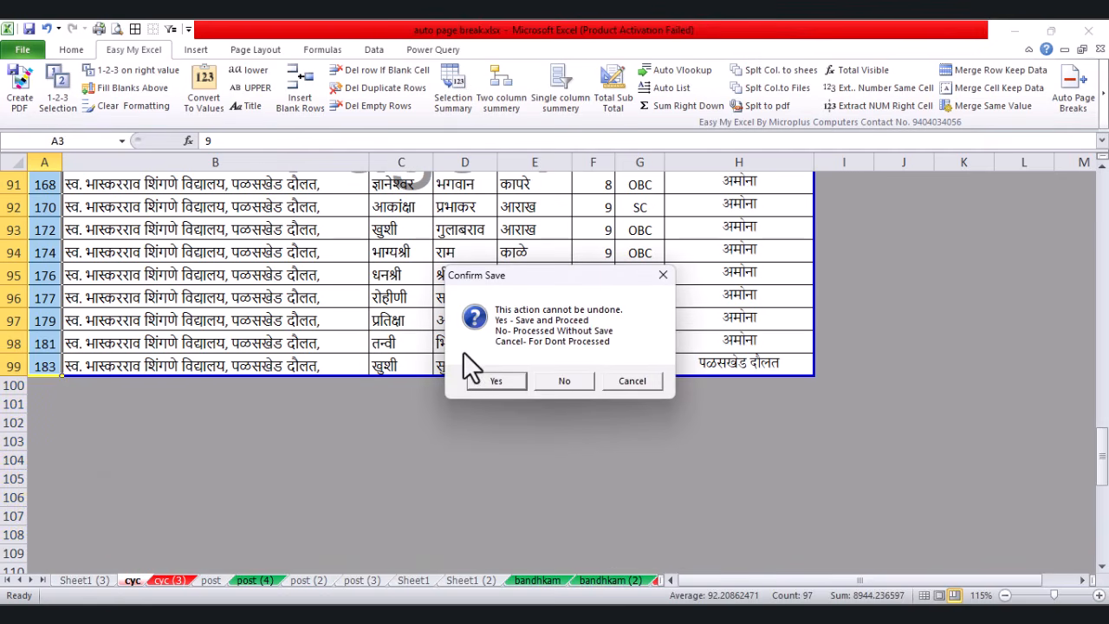
left_click(564, 381)
Step: Select row 2 across columns A to H
left_click(237, 294)
scroll(239, 296, "up", 13)
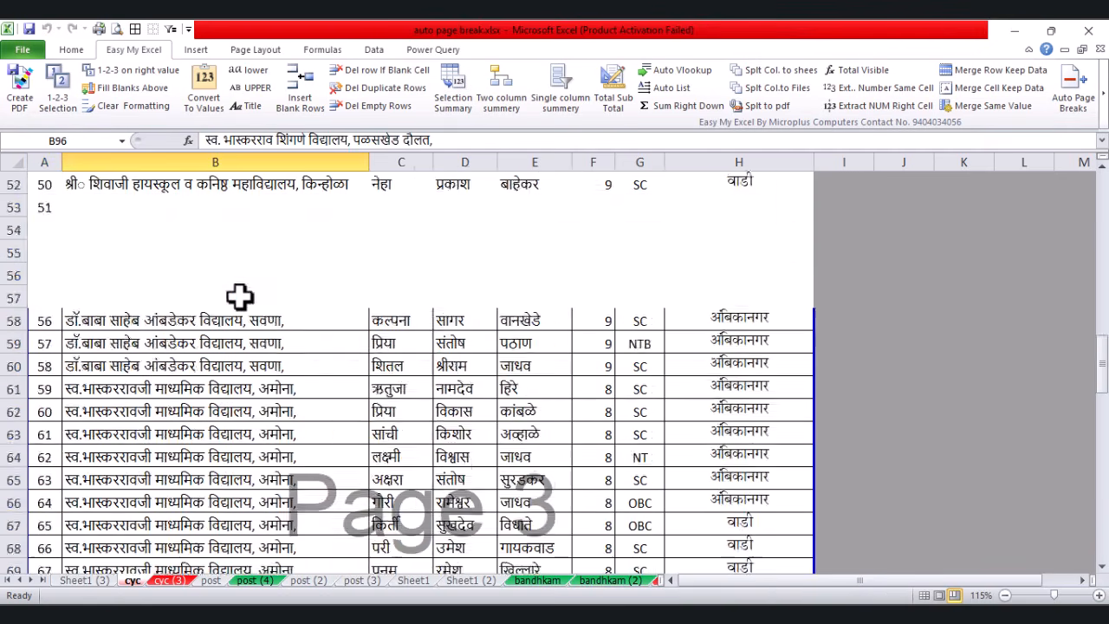
scroll(240, 296, "up", 17)
left_click_drag(43, 281, 782, 287)
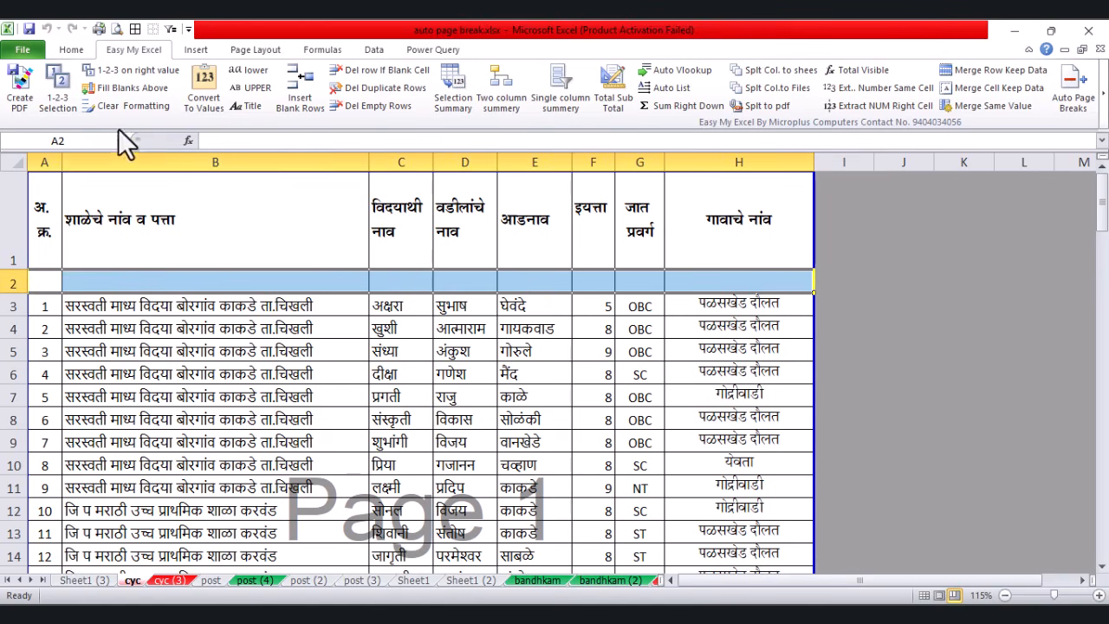
Step: Number row 2's cells 1 to 8 with 1-2-3 Selection, declining to save
left_click(56, 89)
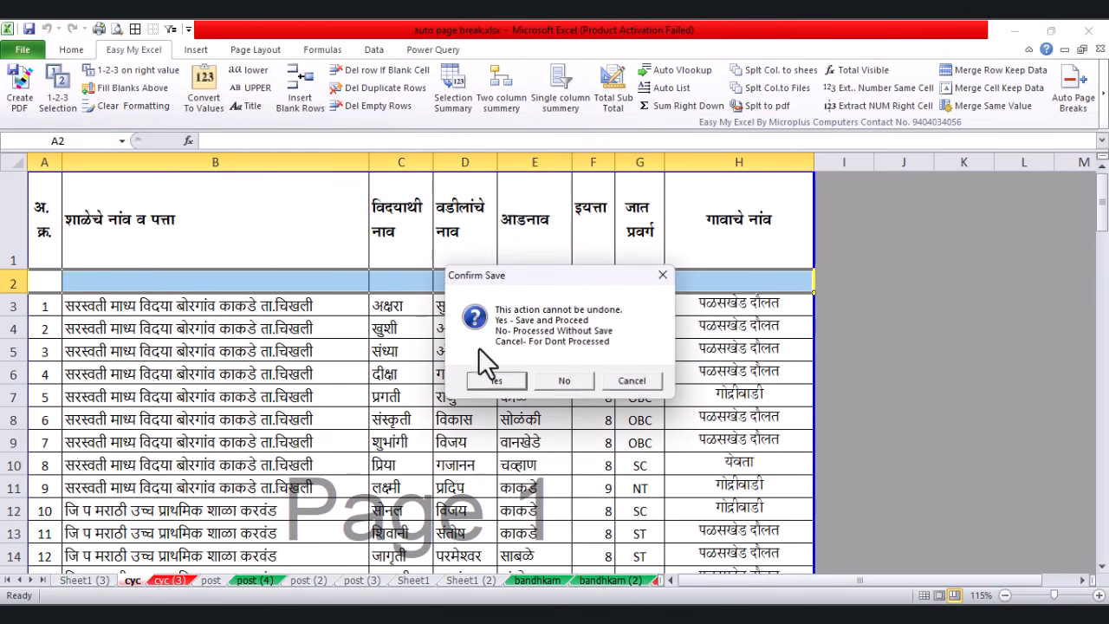
left_click(565, 384)
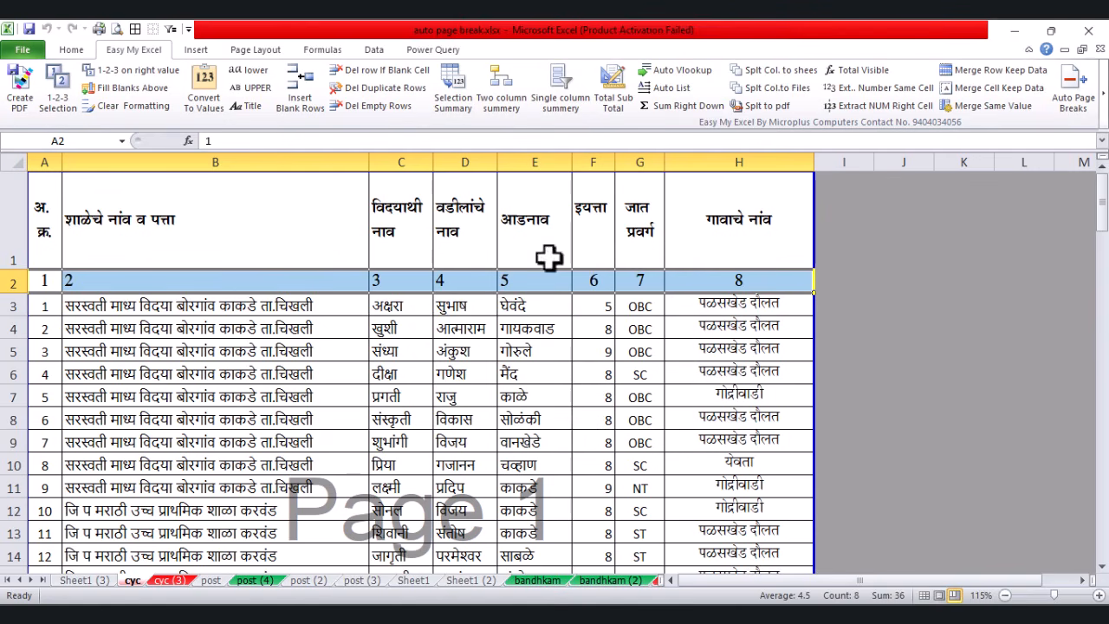
left_click(394, 419)
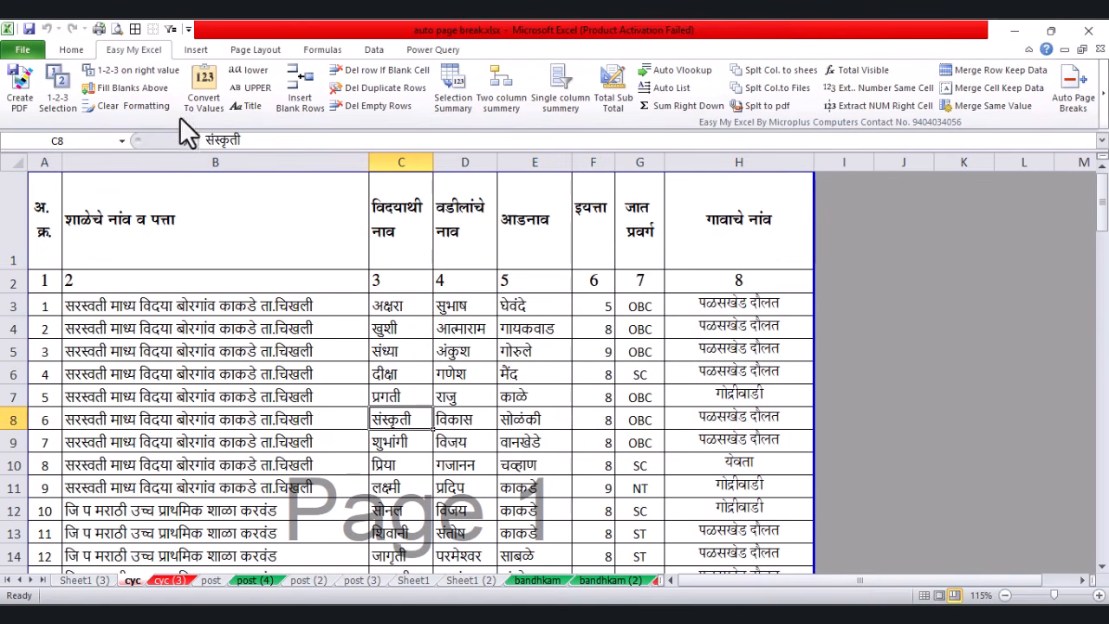
Step: Select the first three serial numbers and extend the series down to row 11
left_click(221, 444)
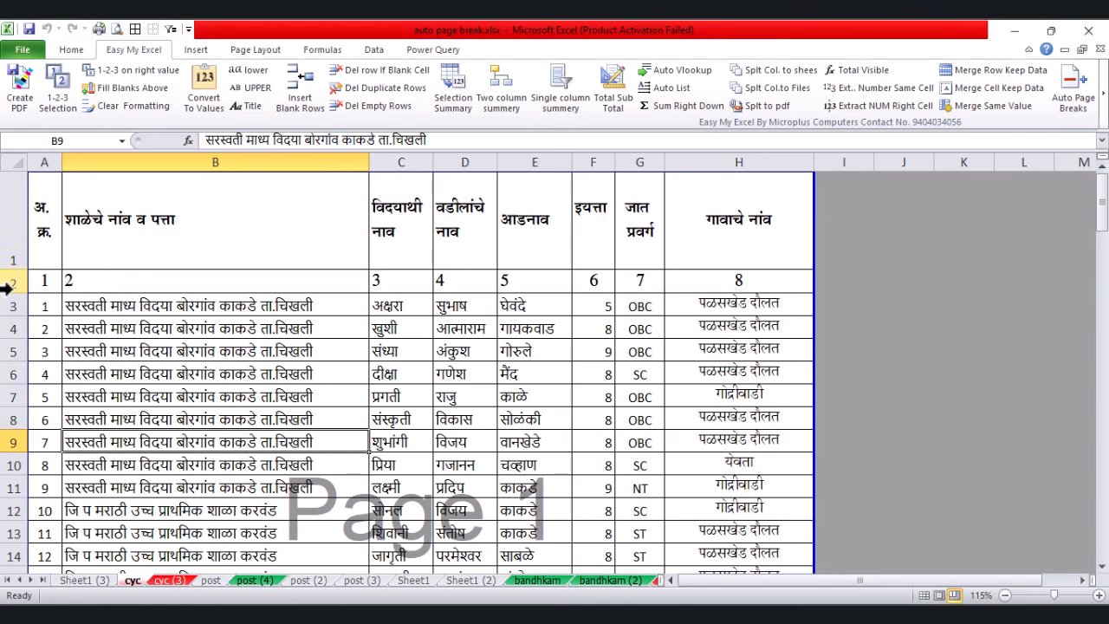
left_click_drag(42, 305, 63, 495)
left_click(156, 401)
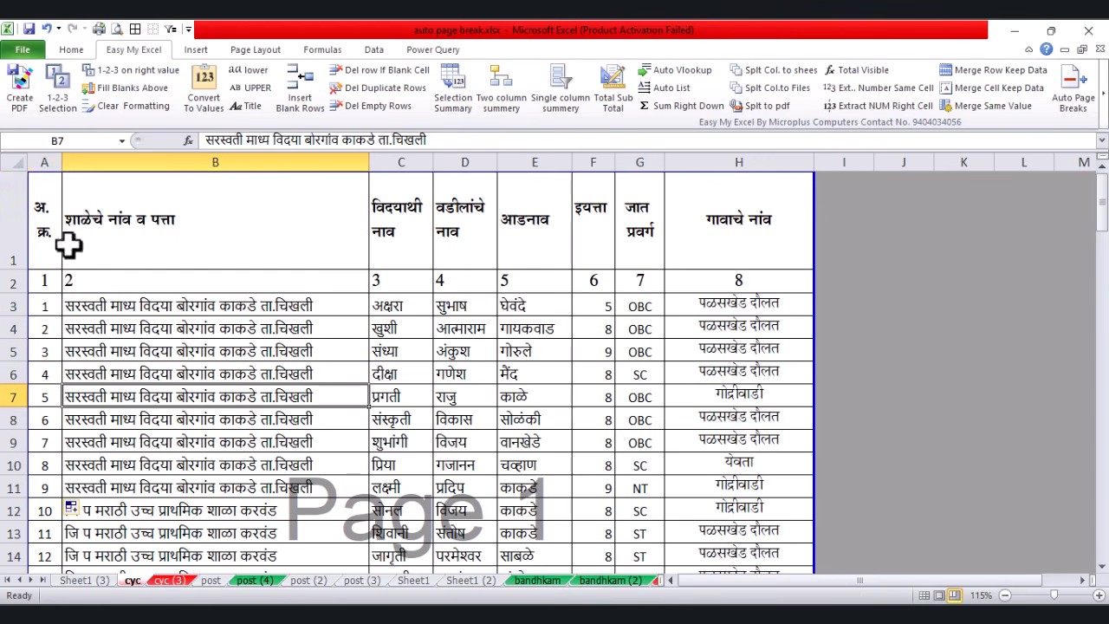
left_click(6, 231)
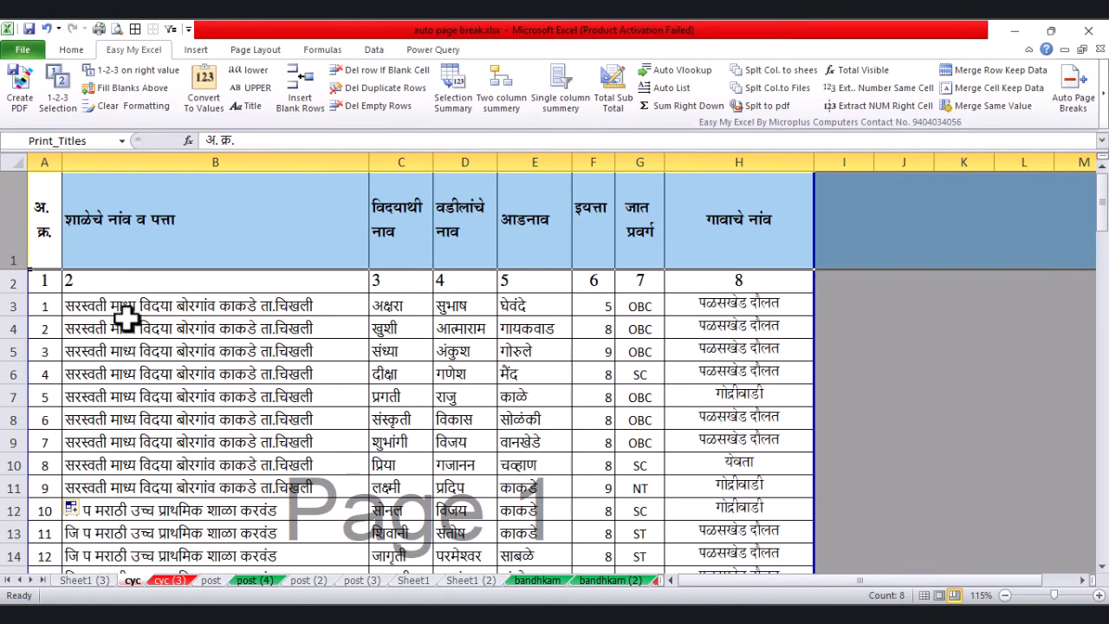
Step: Hide rows 6 through 11
left_click(109, 330)
left_click_drag(15, 379, 9, 491)
right_click(274, 437)
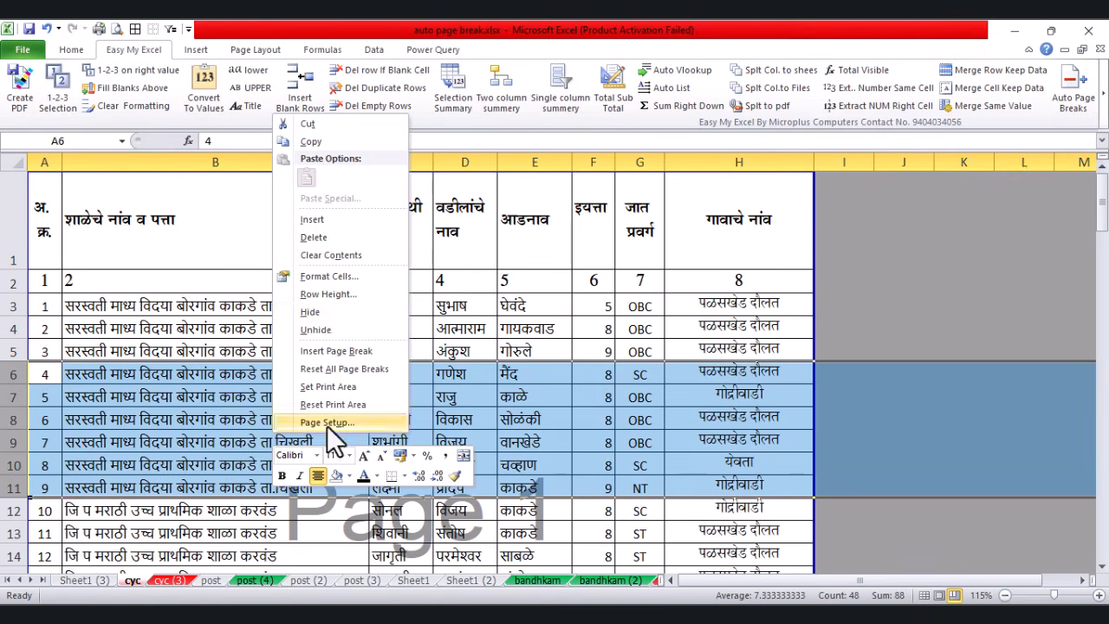
left_click(332, 330)
Step: Hide rows 18 through 25 and fill the serial series down column A
scroll(99, 366, "down", 4)
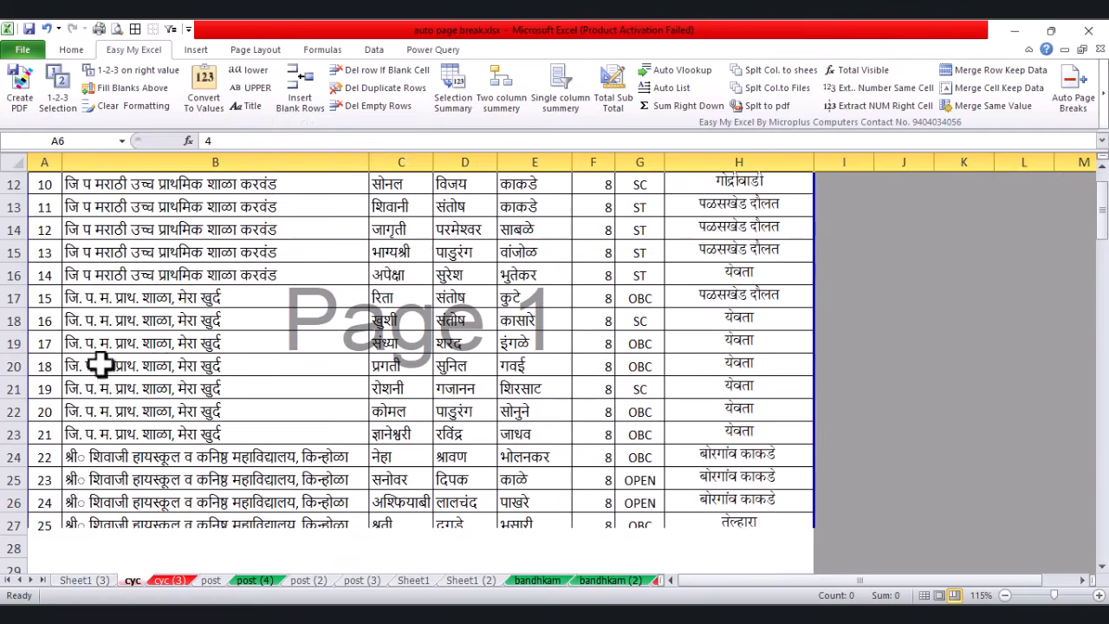
left_click_drag(15, 320, 21, 435)
right_click(234, 385)
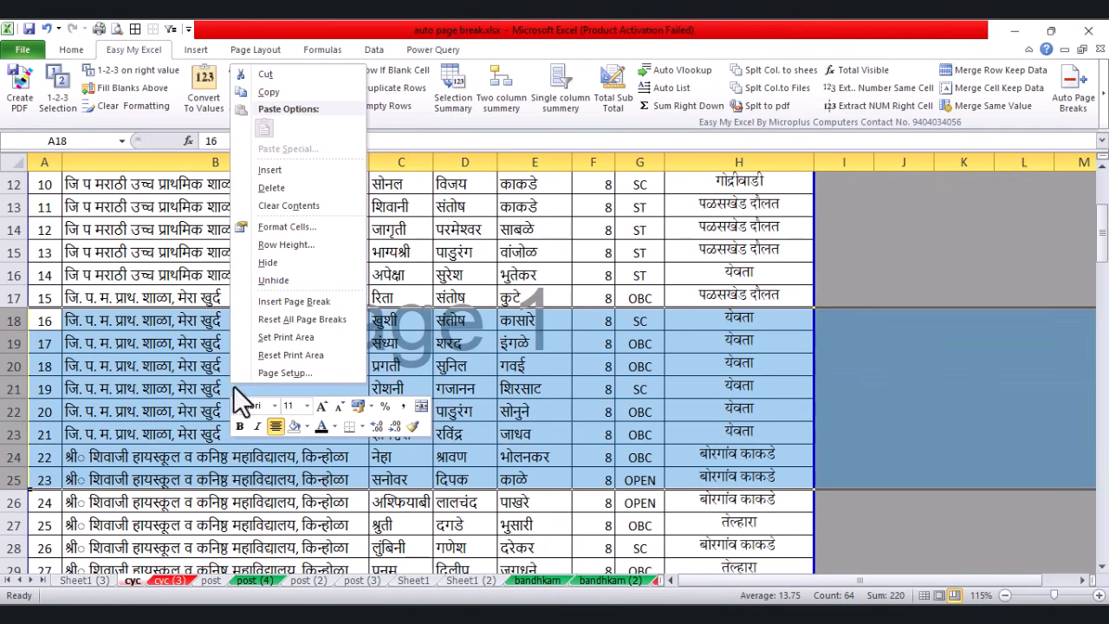
left_click(285, 264)
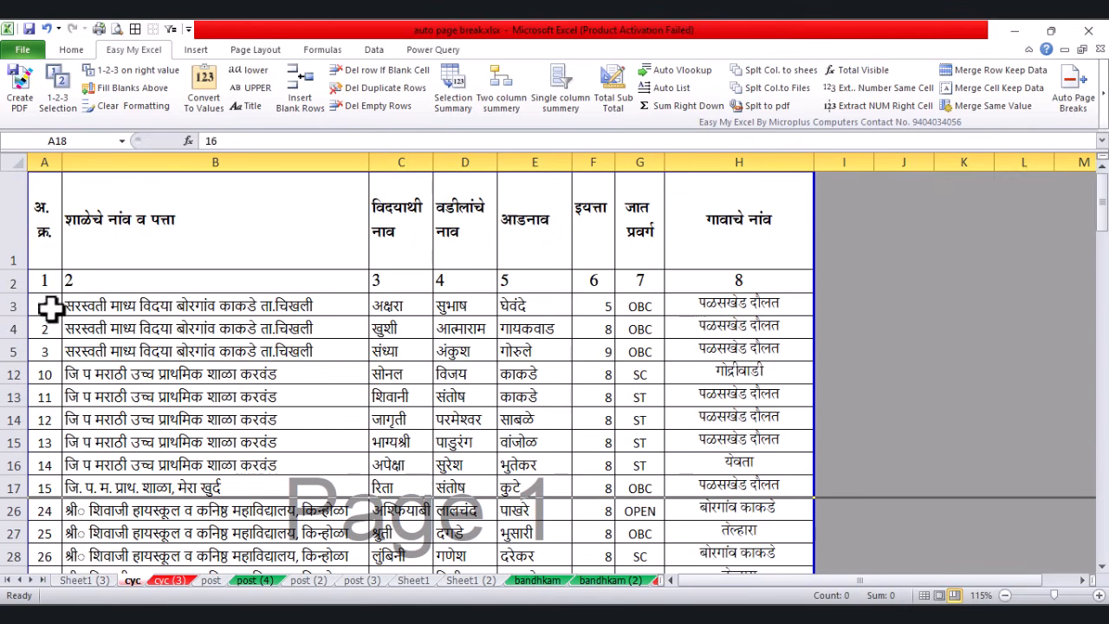
left_click_drag(50, 308, 62, 530)
scroll(94, 419, "up", 6)
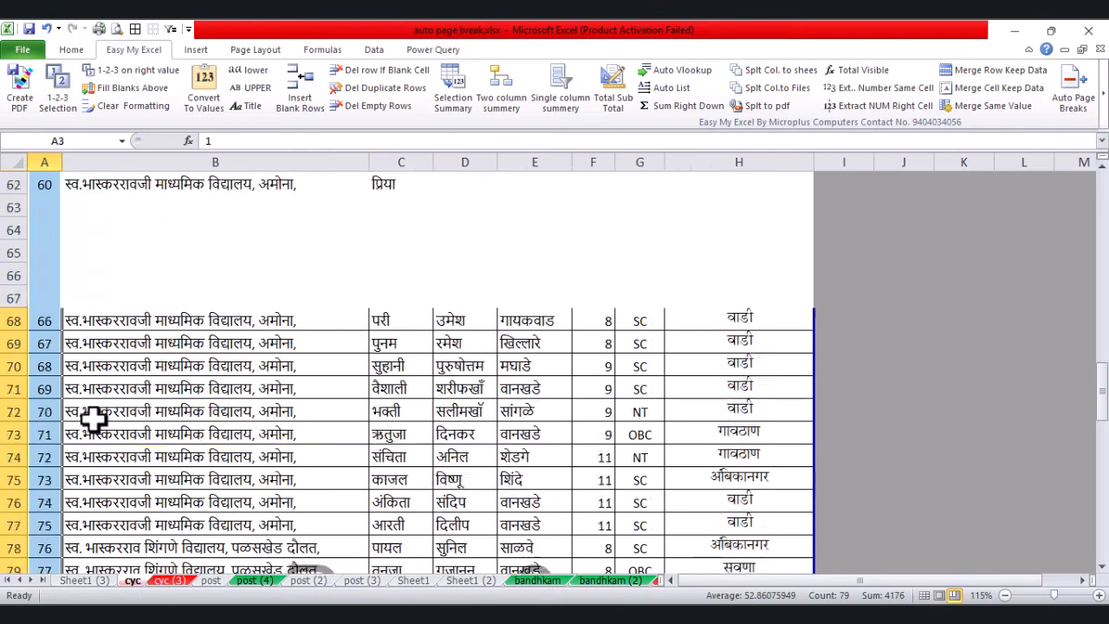
scroll(93, 419, "up", 15)
Step: Number only the visible serial cells consecutively, so row 12 reads 4 and row 26 reads 10
left_click(48, 332)
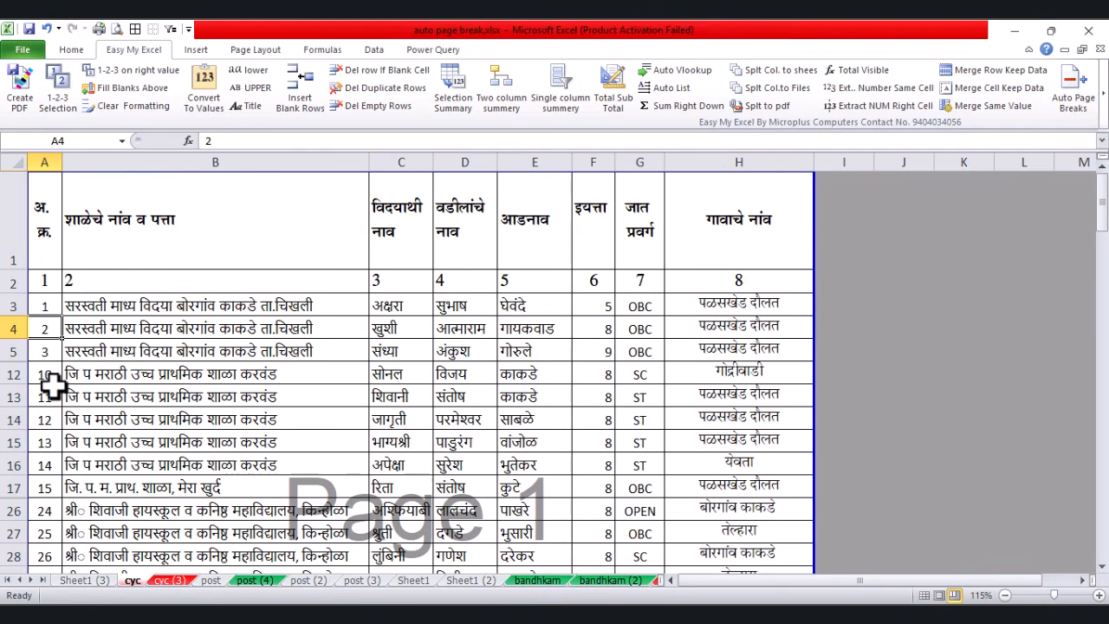
left_click(132, 378)
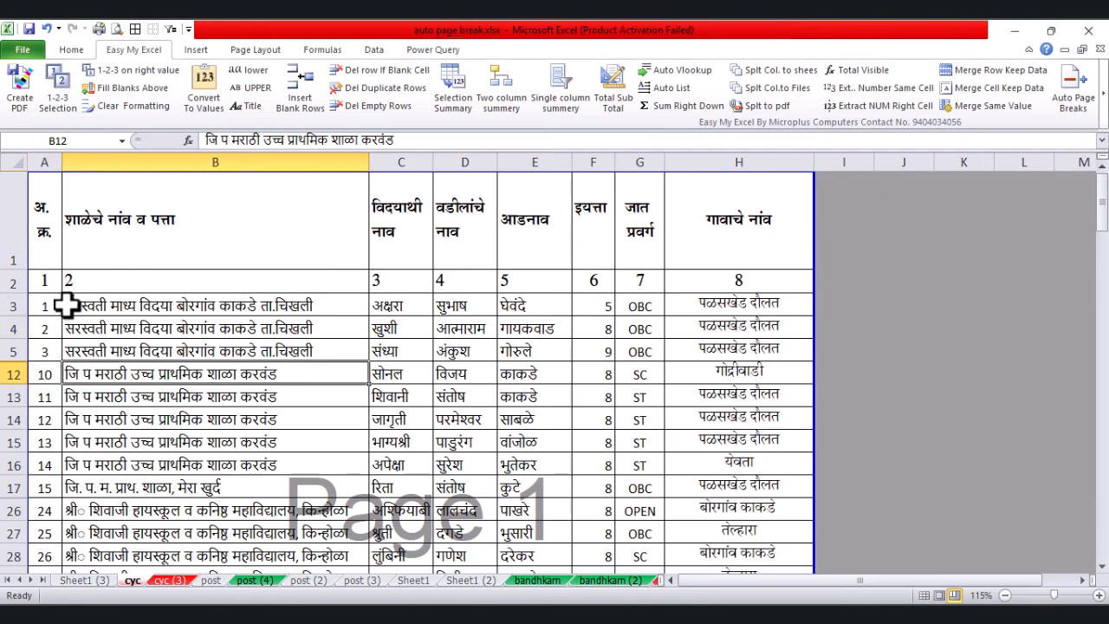
left_click_drag(44, 306, 54, 328)
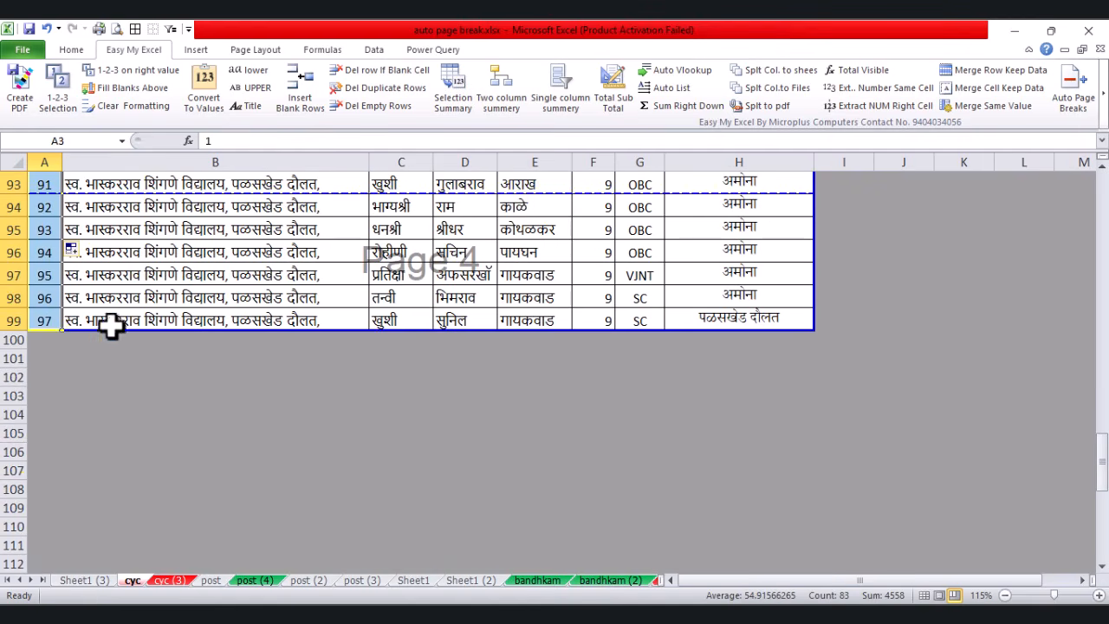
left_click(77, 108)
left_click(570, 383)
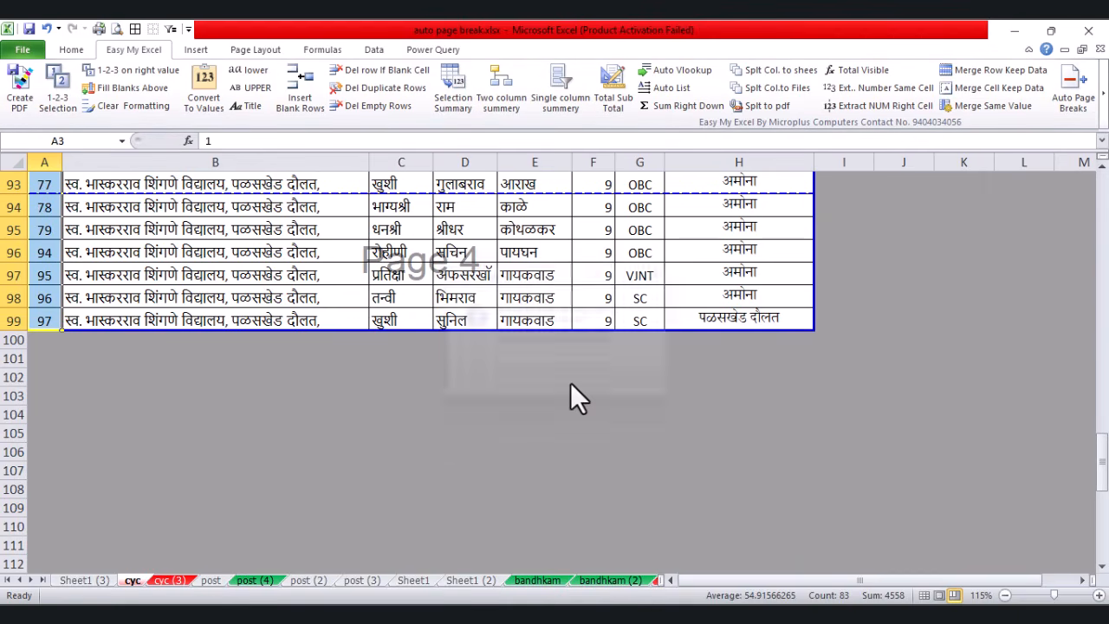
left_click(121, 414)
scroll(220, 322, "up", 20)
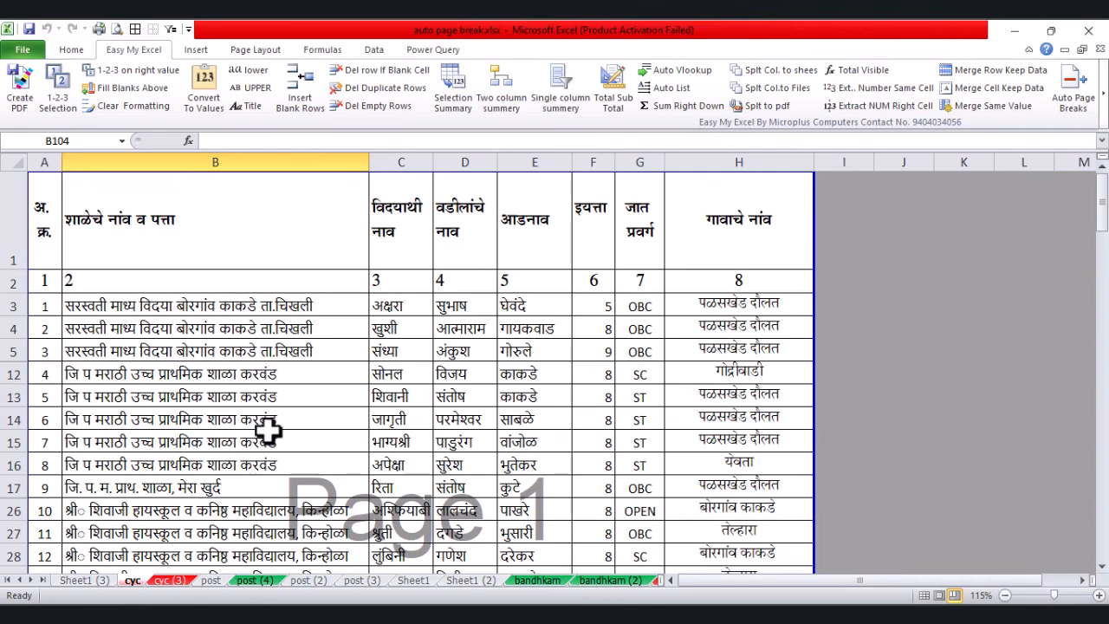
left_click(269, 433)
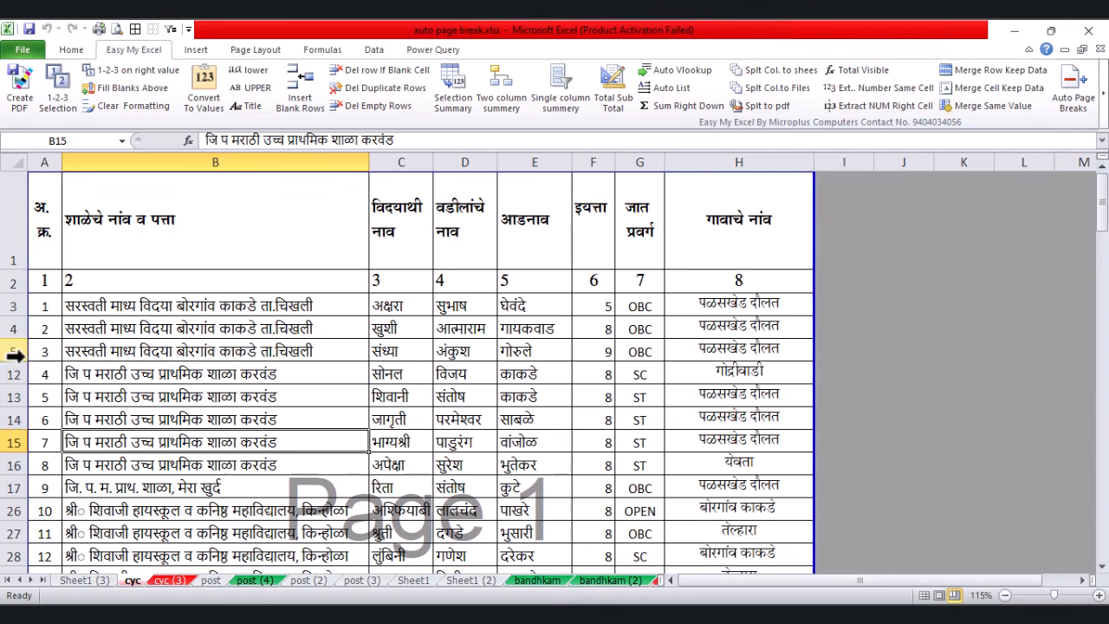
Step: Restore all rows with serials 1–97, then select the serial and school-name cells from row 3 down
left_click(170, 395)
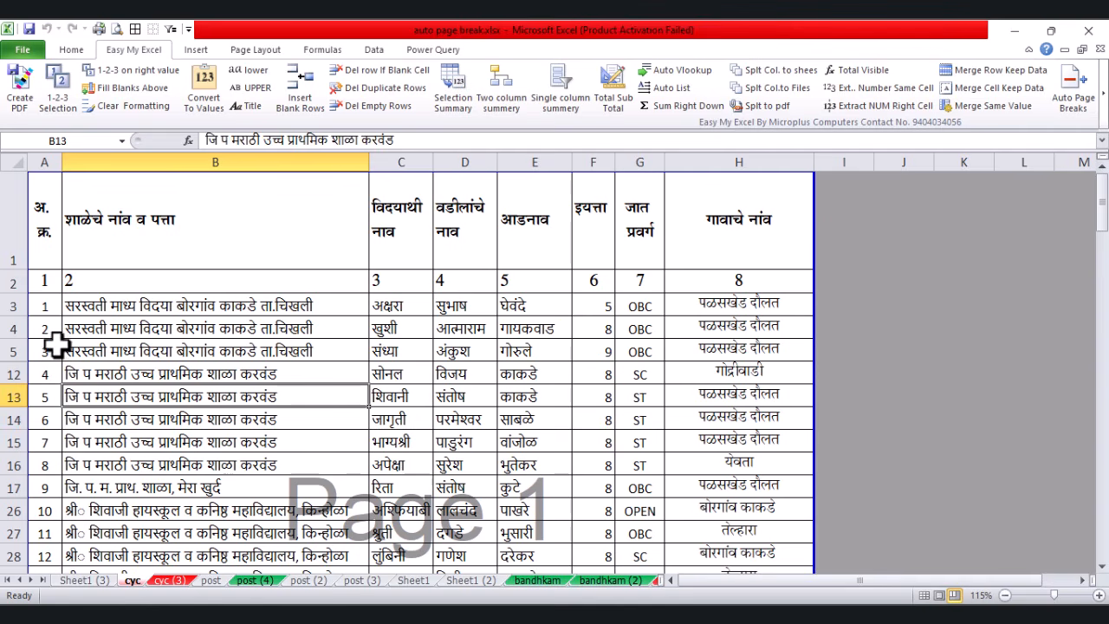
left_click_drag(52, 334, 49, 421)
left_click(117, 415)
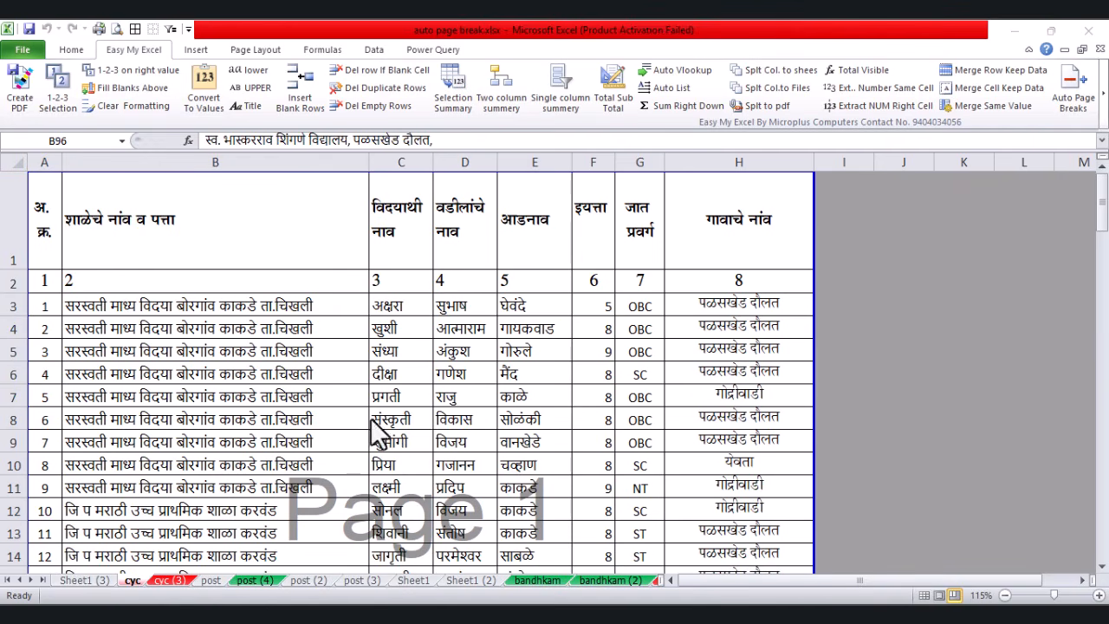
left_click_drag(66, 299, 102, 470)
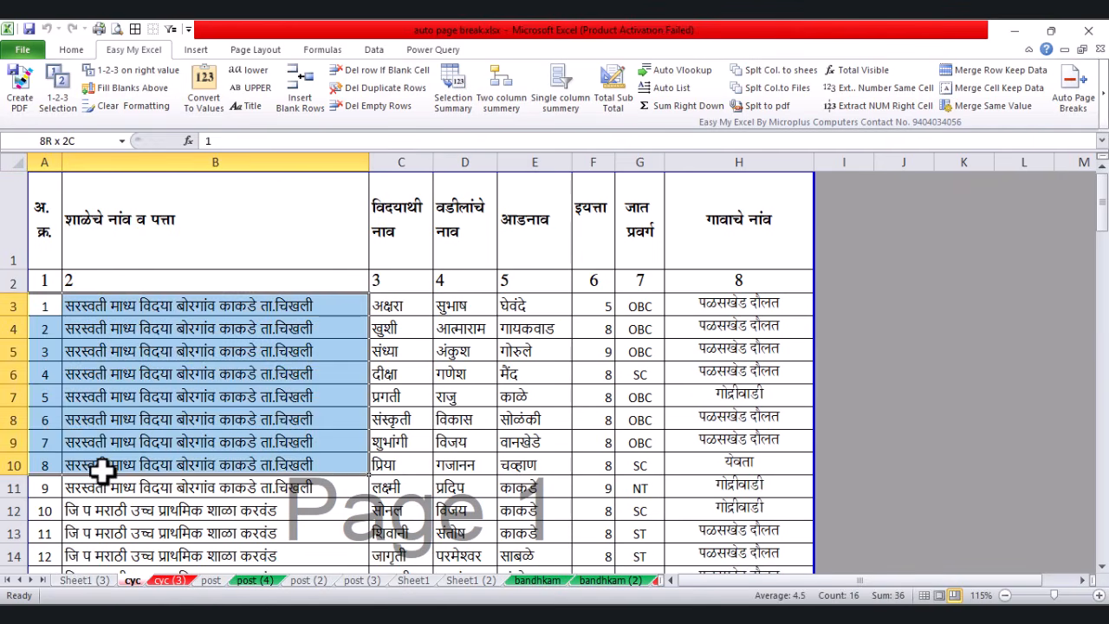
left_click_drag(48, 510, 44, 549)
scroll(176, 377, "down", 2)
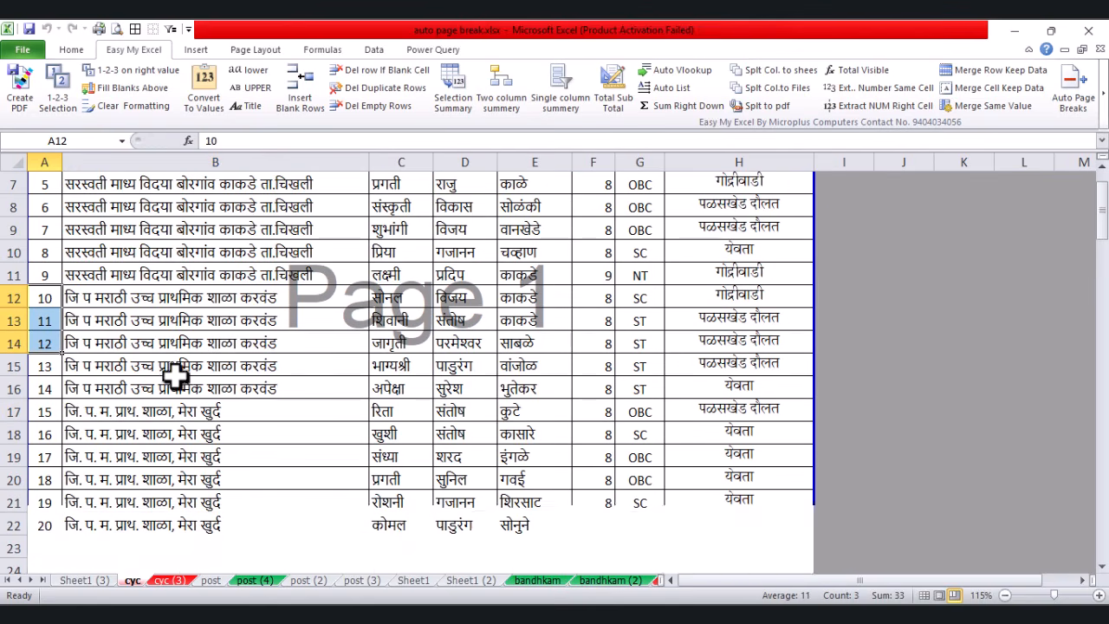
left_click_drag(46, 418, 64, 416)
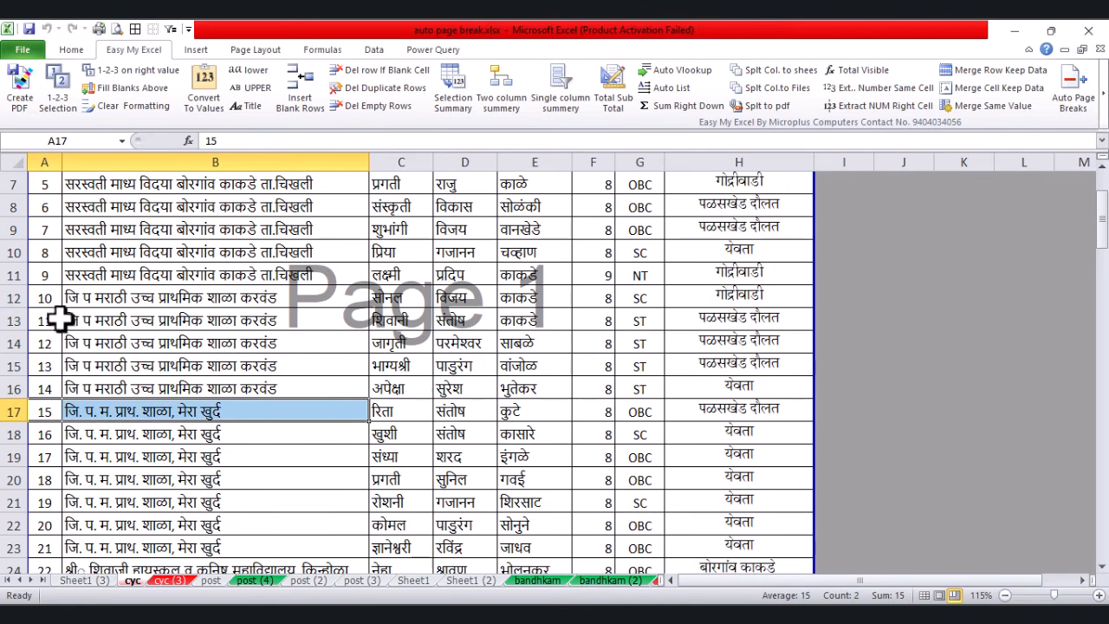
scroll(109, 462, "down", 3)
left_click_drag(43, 362, 44, 457)
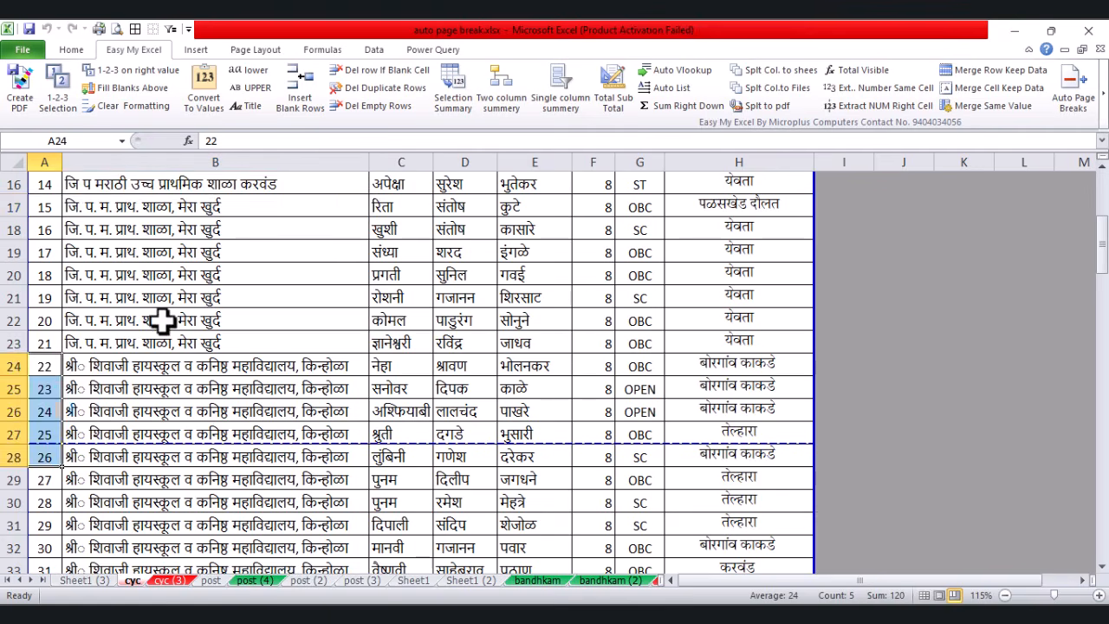
scroll(163, 319, "up", 5)
left_click_drag(48, 305, 87, 535)
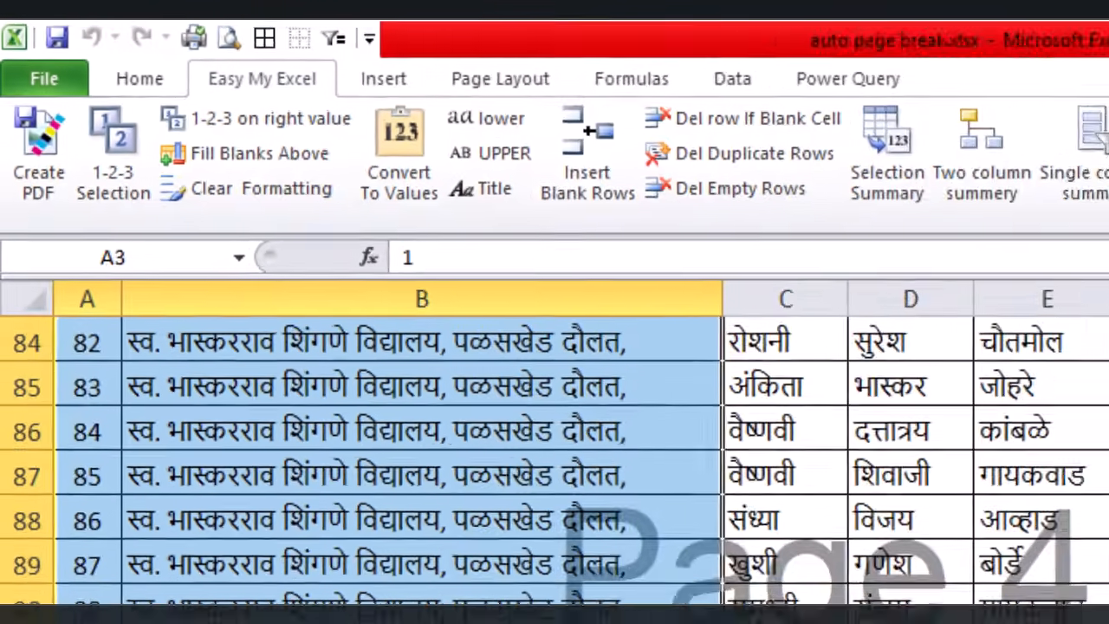
Step: Renumber the serial column so each school's students restart at 1
scroll(347, 346, "up", 3)
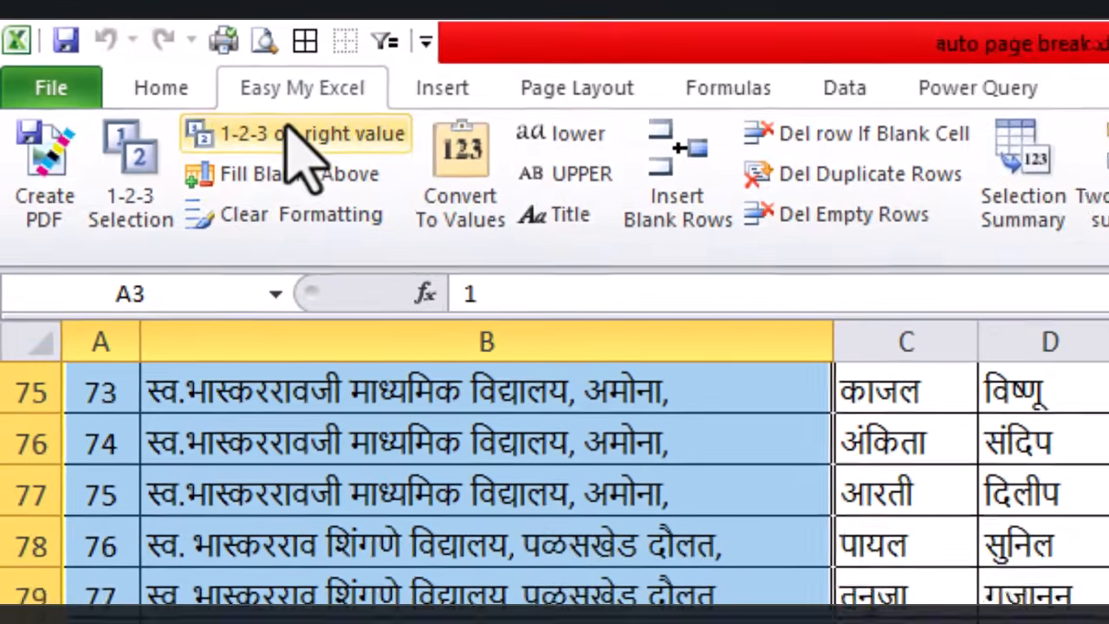
left_click(220, 119)
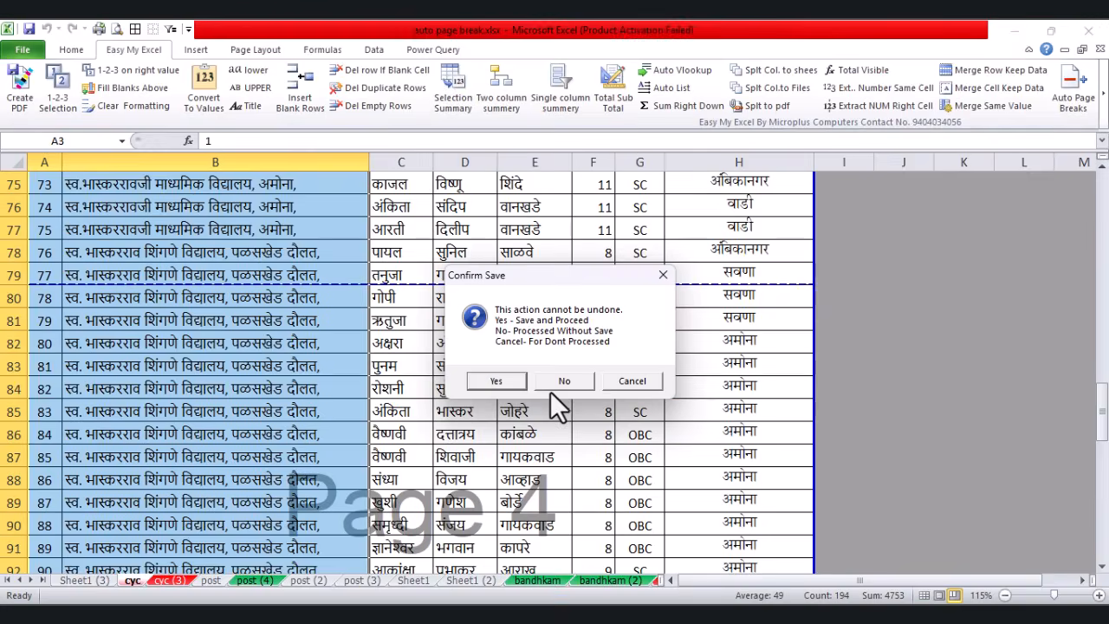
left_click(559, 384)
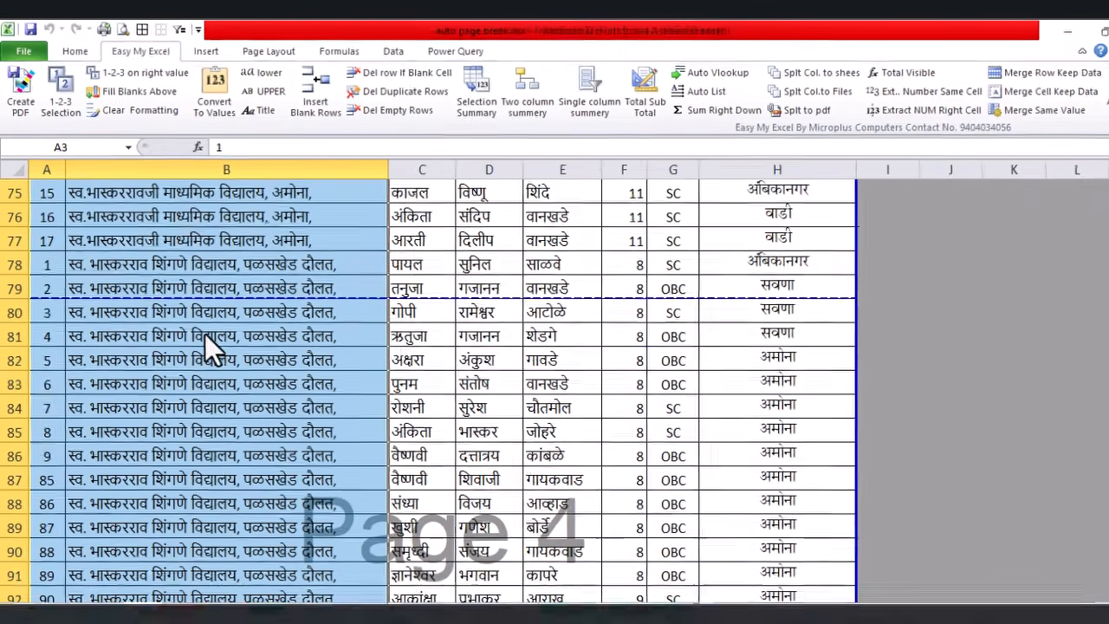
Step: Select A12:B13, then the Mera Khurd school rows from A17 down in columns A–B
scroll(54, 268, "up", 16)
scroll(68, 345, "down", 4)
scroll(91, 465, "down", 6)
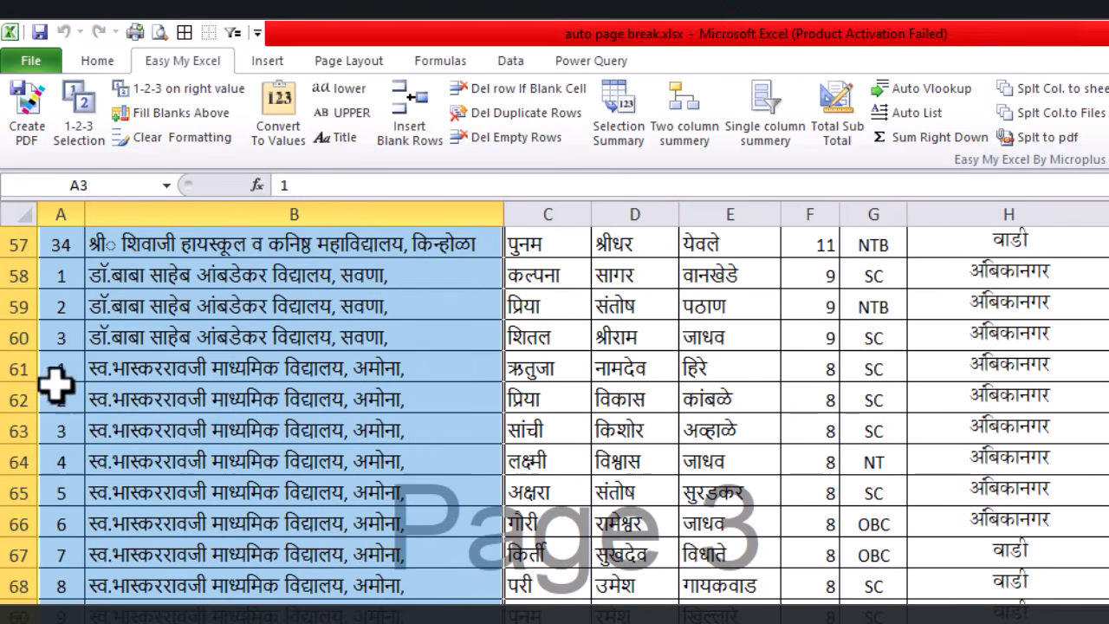
left_click_drag(59, 247, 59, 273)
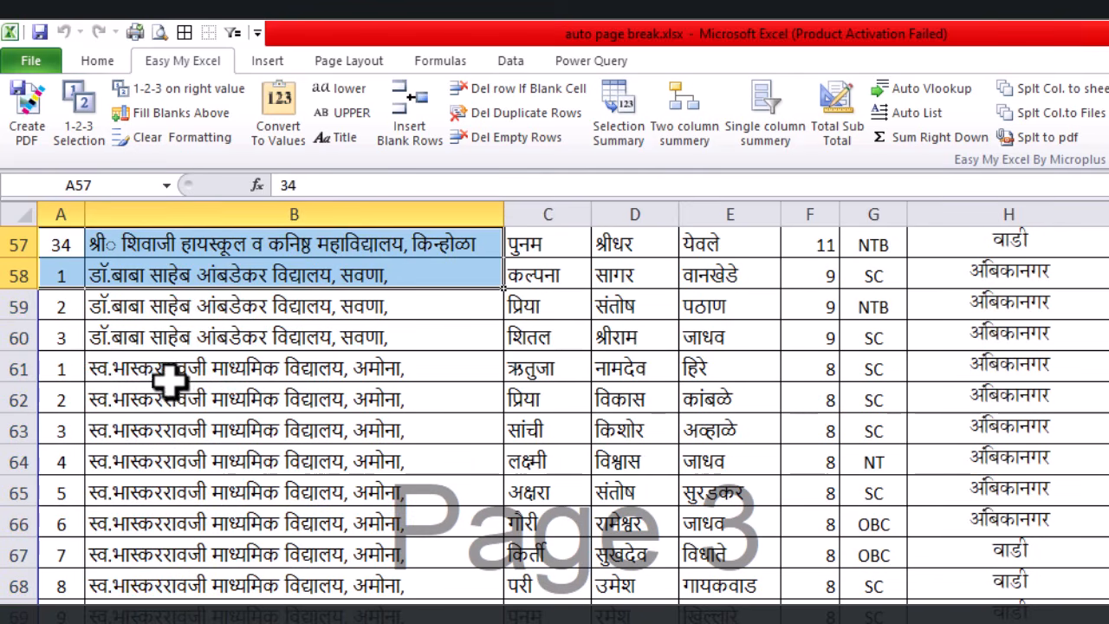
scroll(168, 389, "down", 8)
scroll(74, 510, "down", 3)
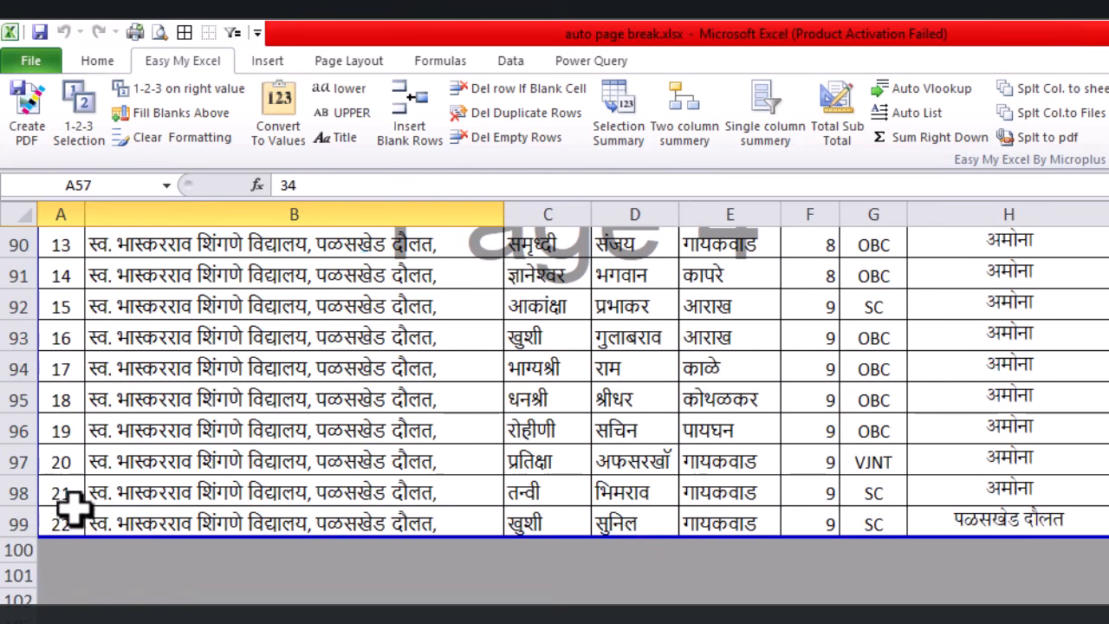
scroll(94, 404, "up", 20)
scroll(101, 400, "up", 2)
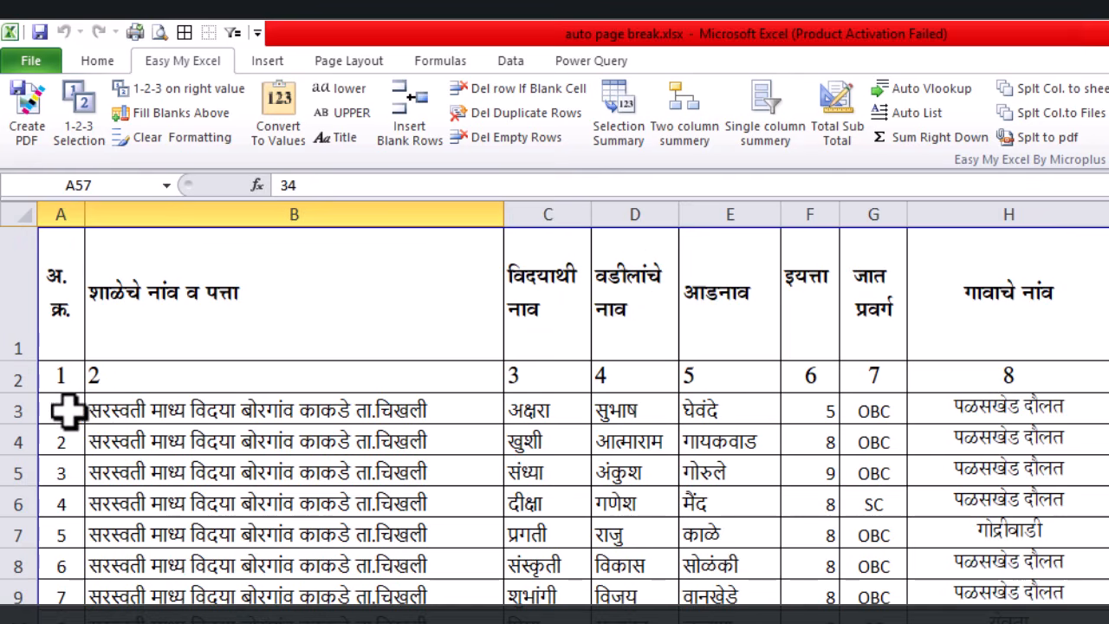
left_click_drag(67, 410, 286, 617)
scroll(232, 588, "down", 2)
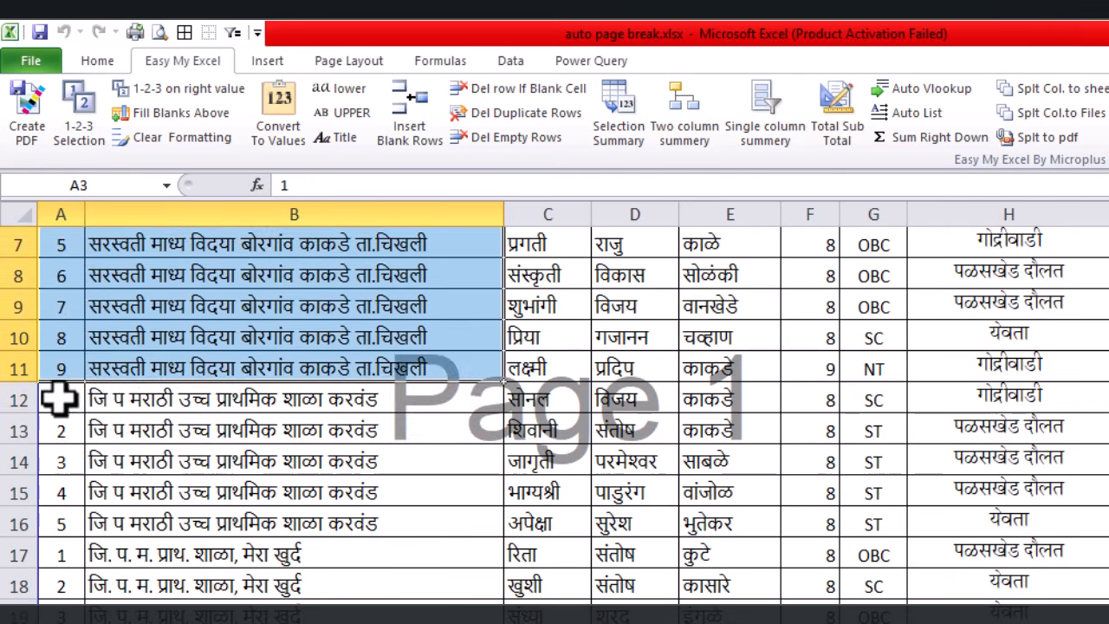
left_click_drag(59, 398, 147, 431)
left_click_drag(121, 555, 175, 619)
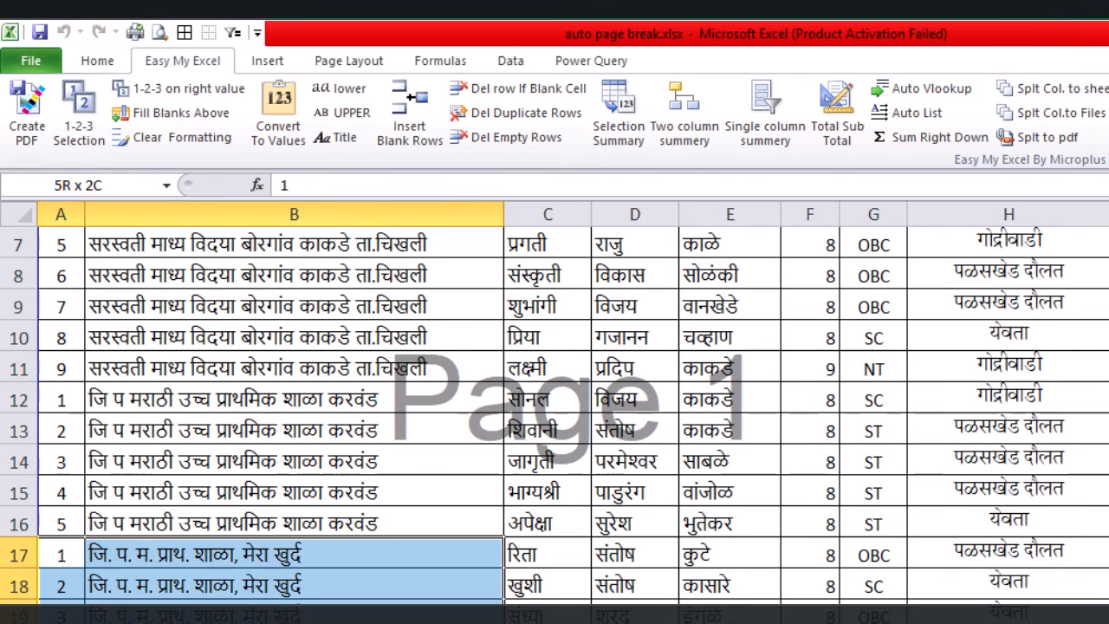
scroll(256, 427, "up", 2)
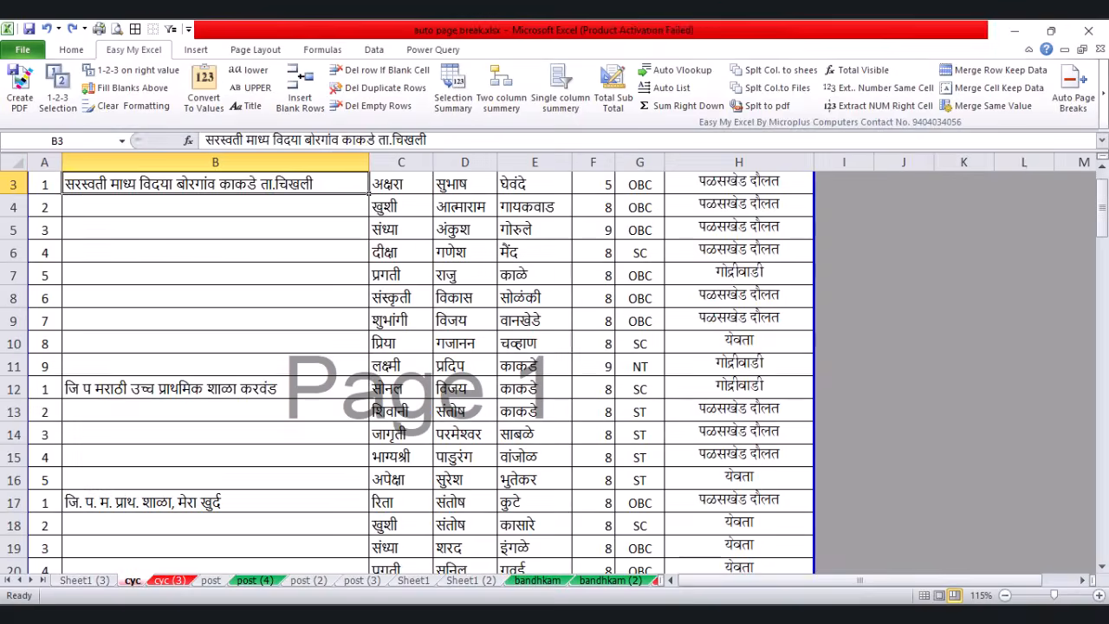
Step: Select the school-name range B3:B99
left_click(402, 250)
scroll(519, 312, "up", 1)
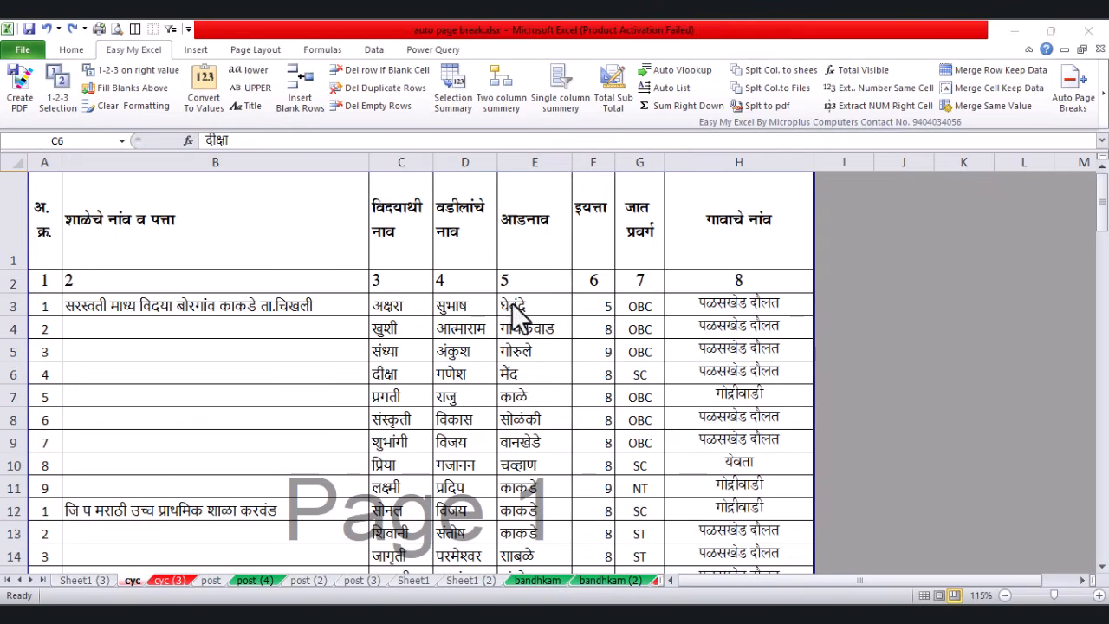
left_click_drag(249, 324, 243, 507)
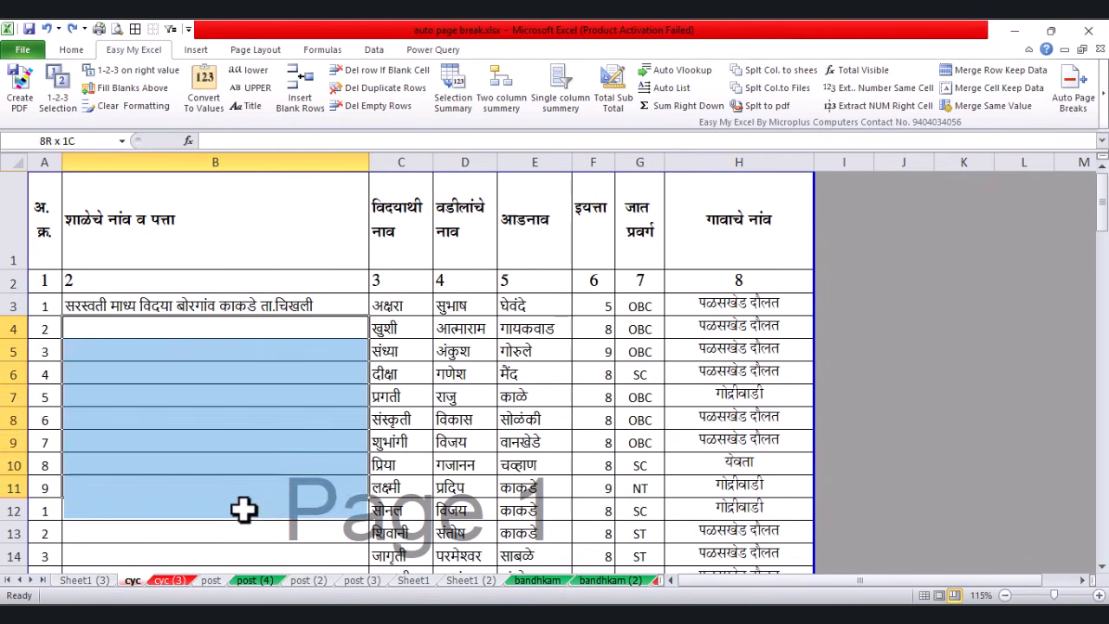
left_click(252, 505)
scroll(234, 433, "down", 4)
left_click_drag(223, 299, 235, 465)
scroll(243, 381, "down", 1)
scroll(272, 336, "up", 5)
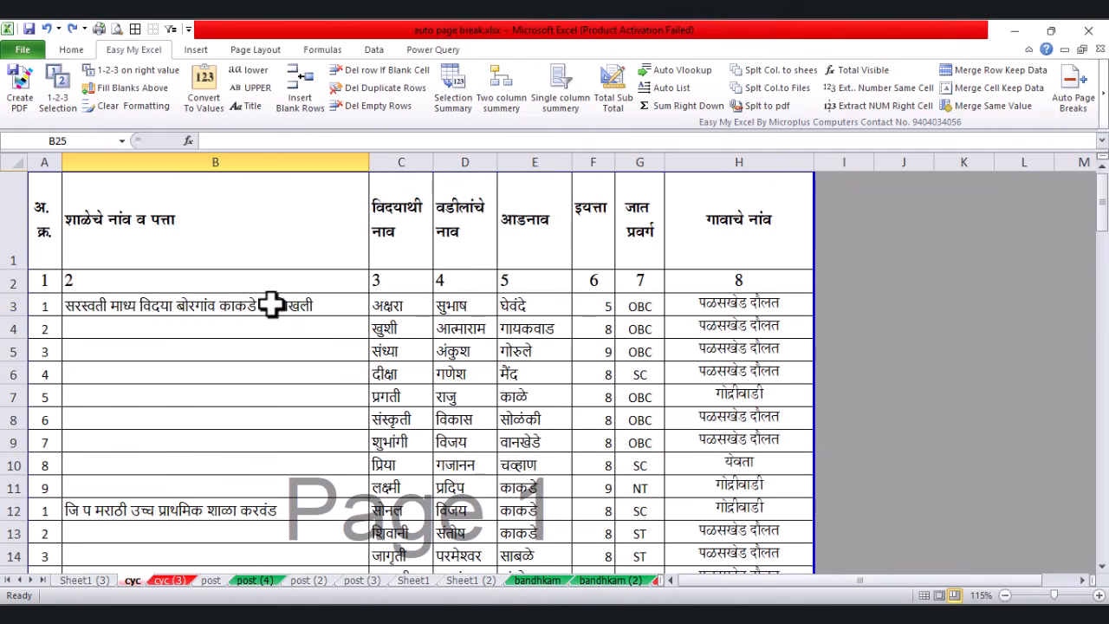
left_click(272, 303)
scroll(268, 303, "down", 20)
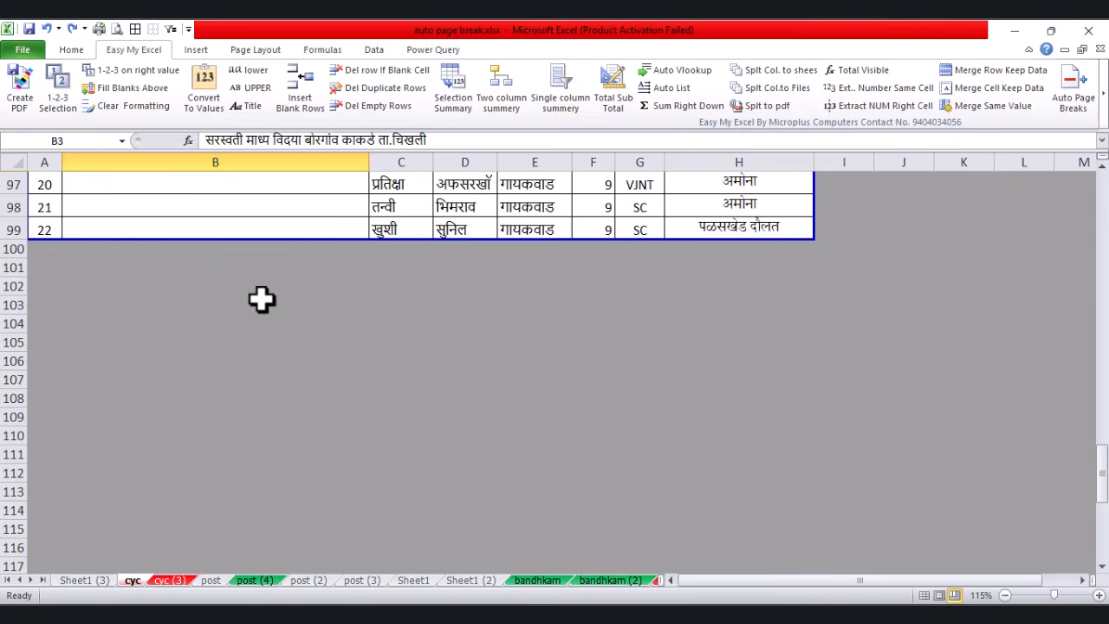
scroll(265, 431, "up", 4)
left_click(266, 497, "shift")
scroll(346, 252, "up", 20)
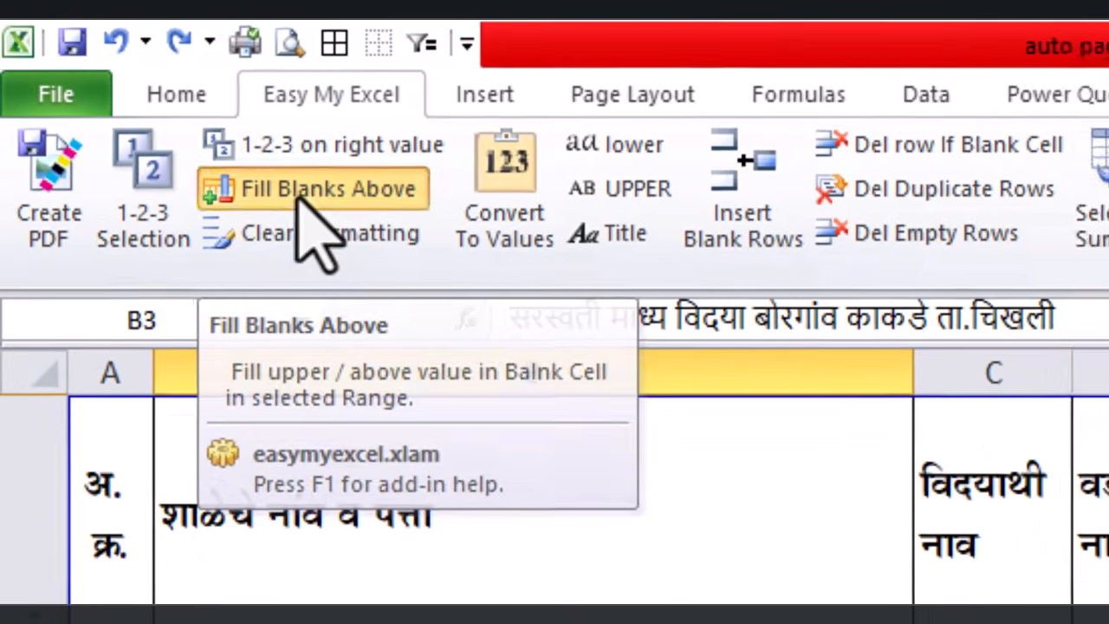
Step: Run Fill Blanks Above so each empty cell takes the school name above it
left_click(316, 209)
left_click(638, 483)
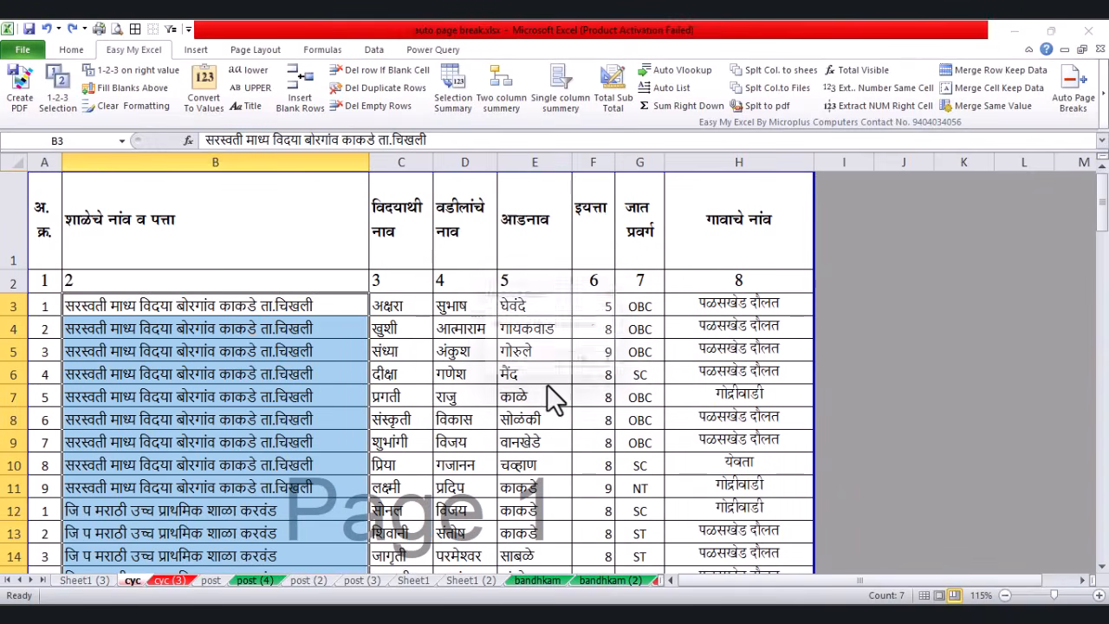
left_click(593, 367)
Step: Deselect column B and check the filled school name in B5
scroll(347, 344, "down", 12)
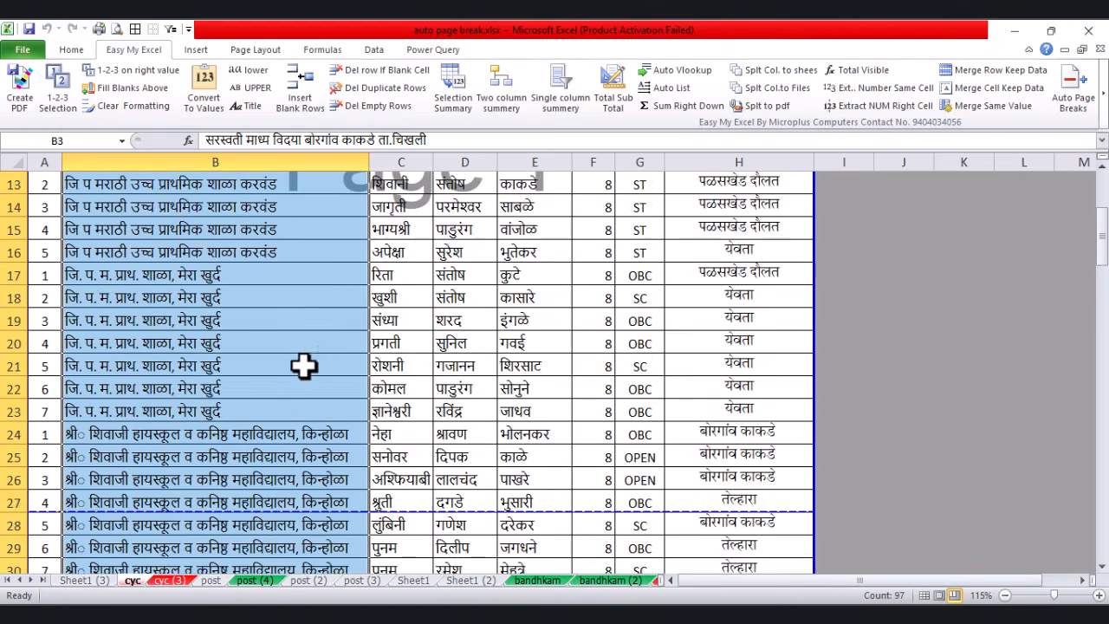
left_click(419, 351)
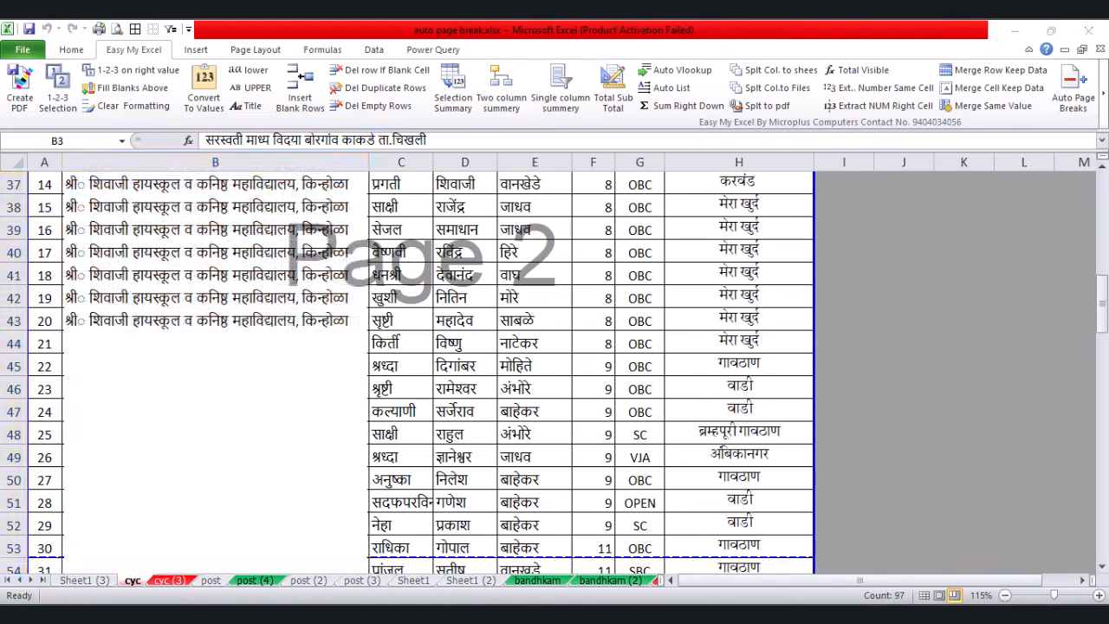
scroll(418, 351, "up", 12)
left_click(310, 353)
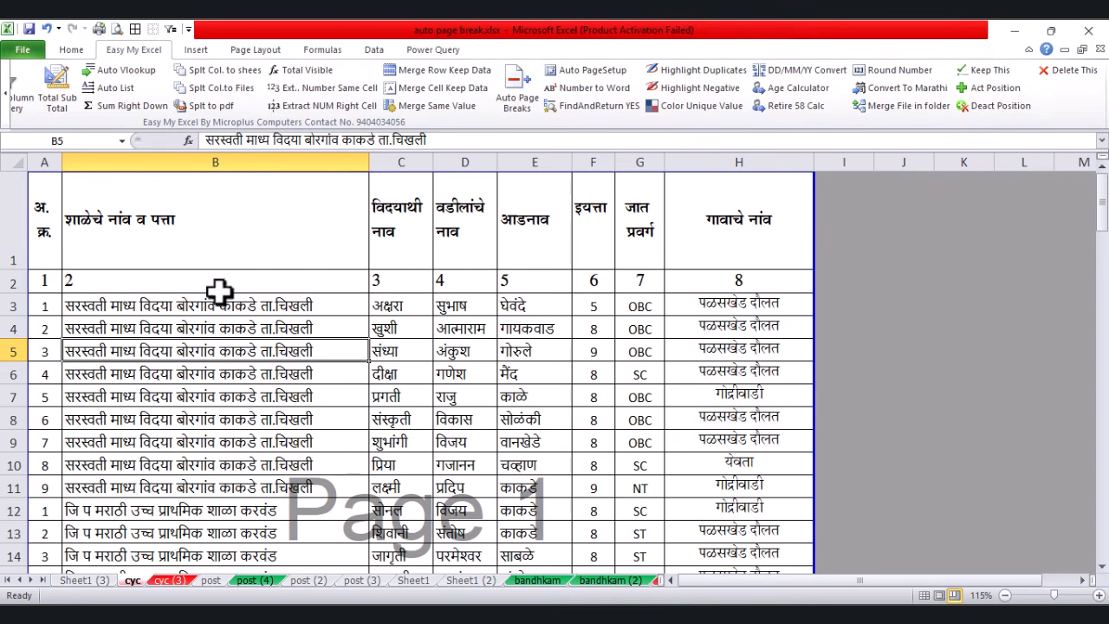
Step: Apply Auto PageSetup with Legal paper and portrait orientation, then review the print preview
left_click(391, 416)
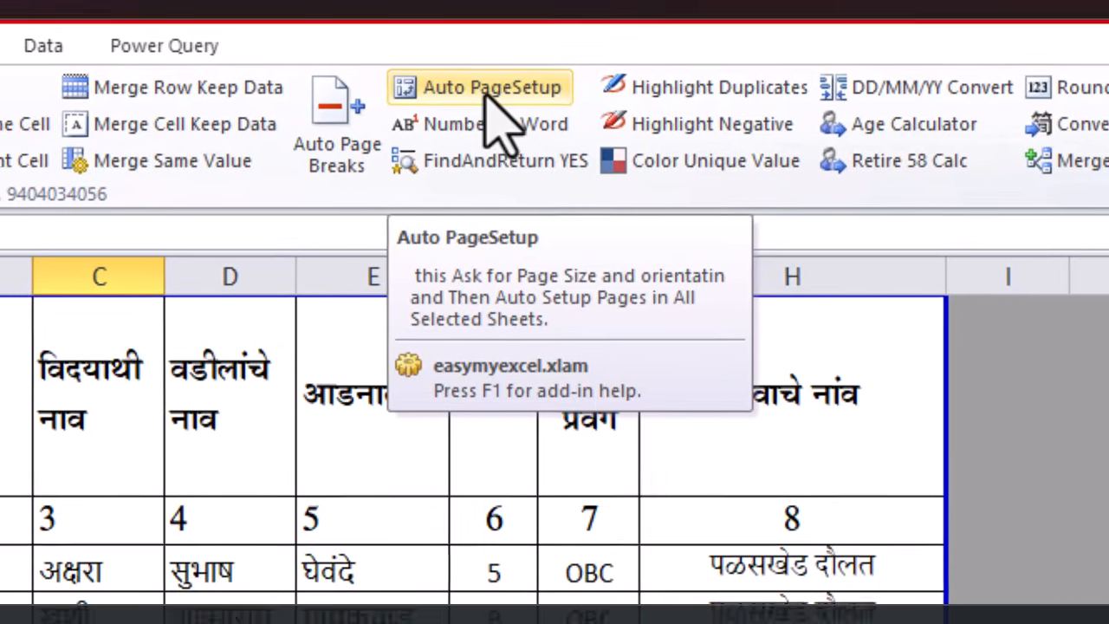
left_click(479, 126)
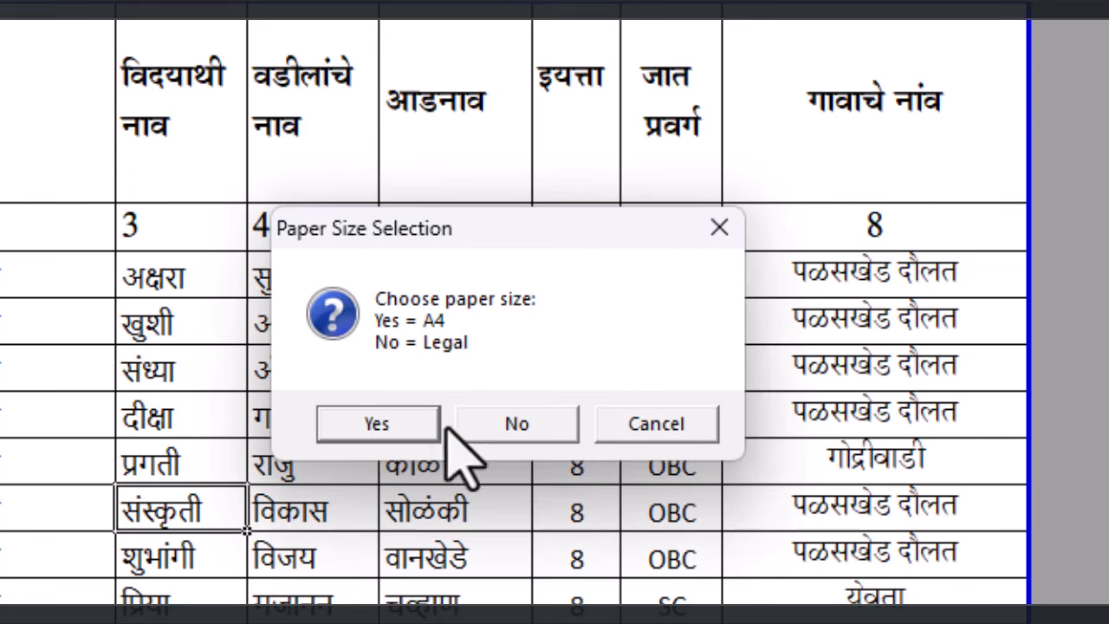
left_click(518, 425)
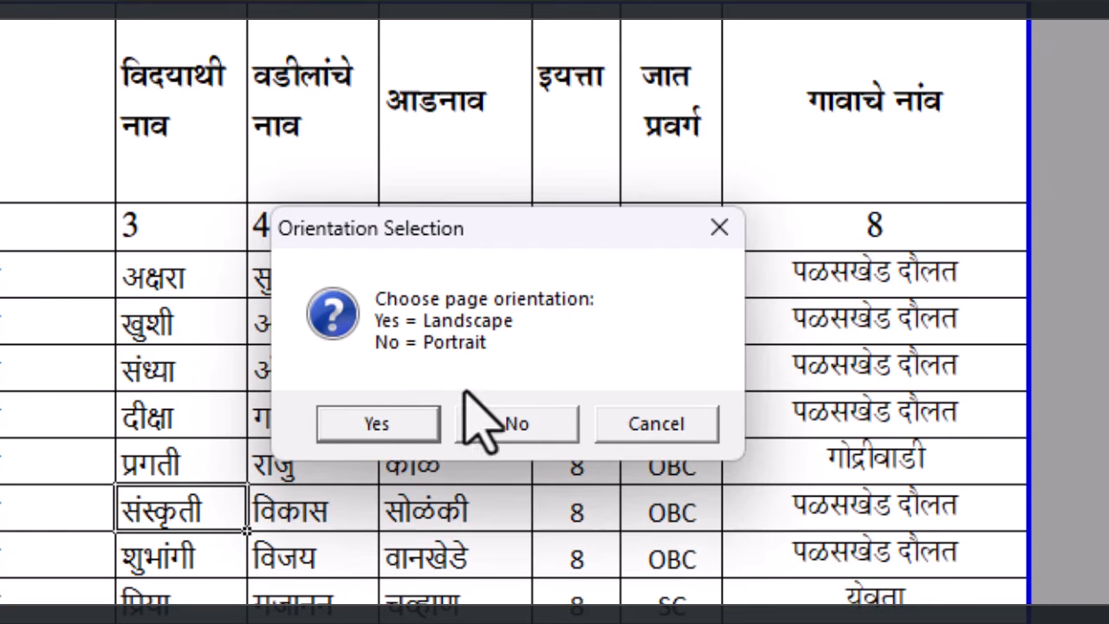
left_click(527, 425)
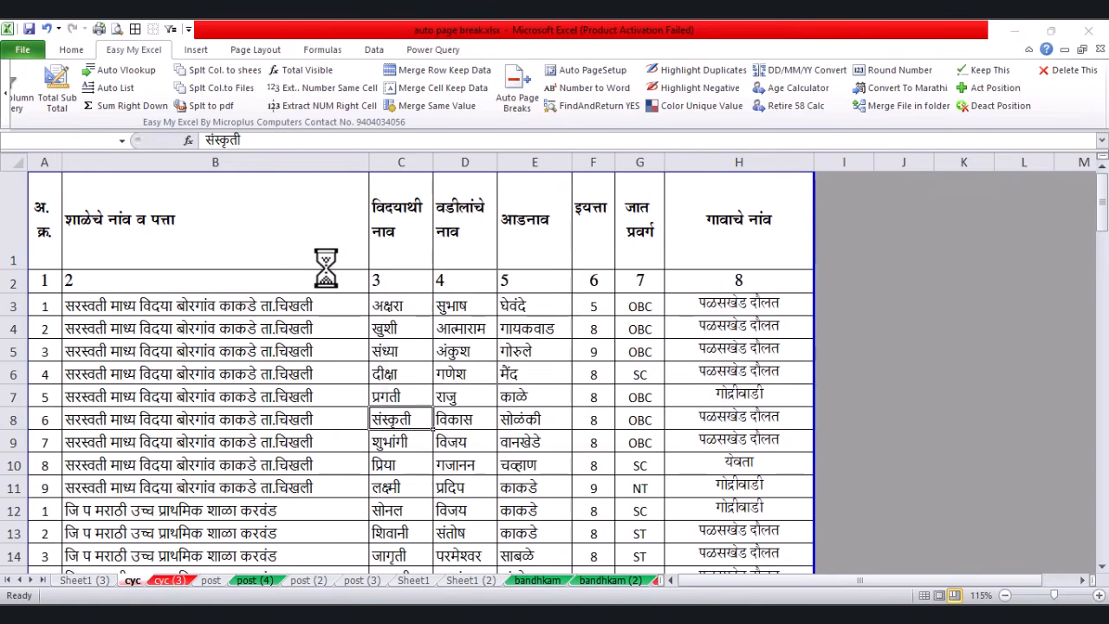
left_click(679, 373)
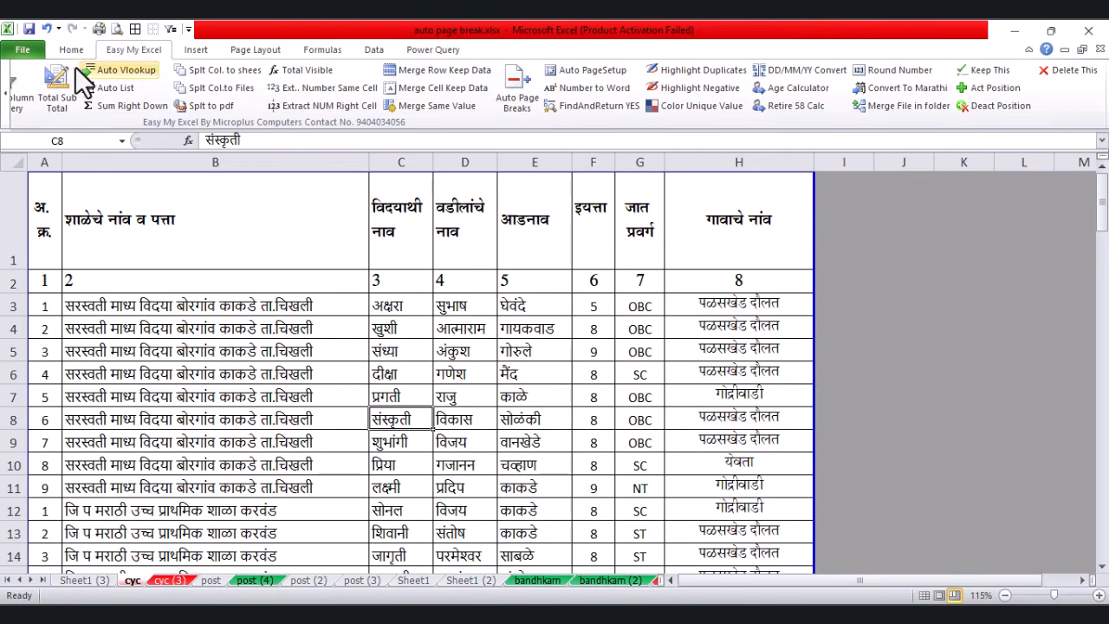
left_click(118, 28)
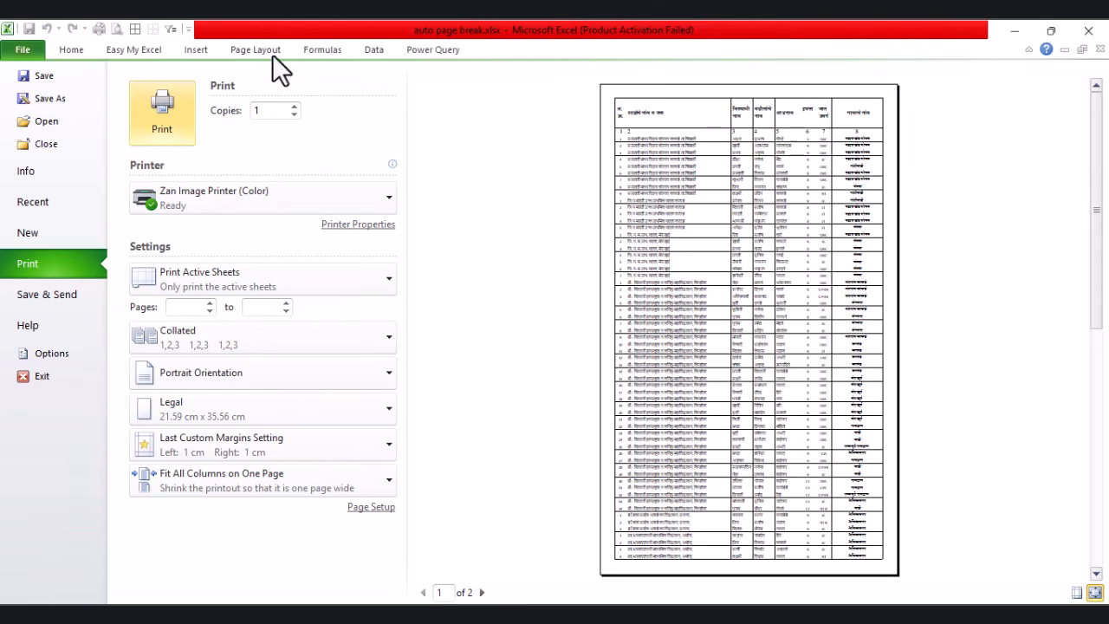
left_click(34, 54)
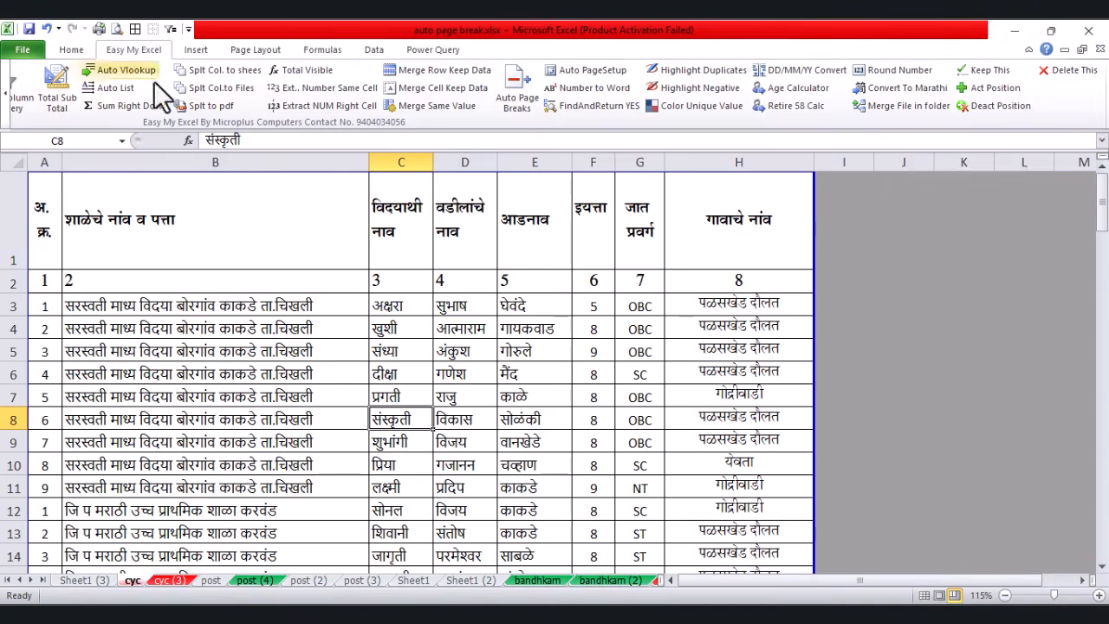
Step: Rerun Auto PageSetup for A4 landscape and browse the four-page print preview
left_click(586, 78)
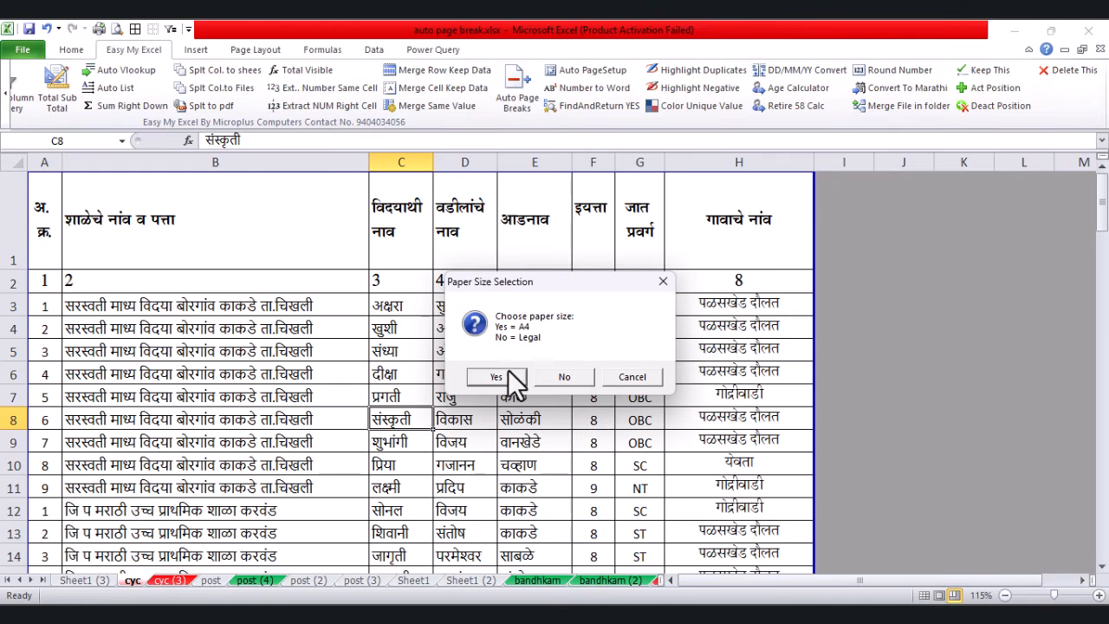
left_click(497, 376)
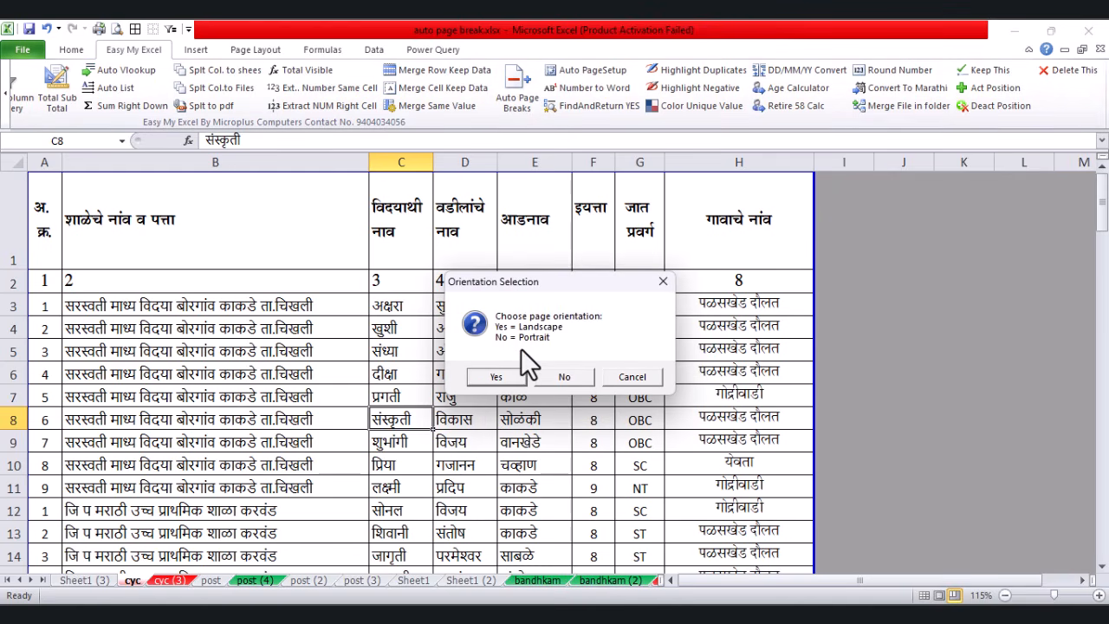
left_click(507, 379)
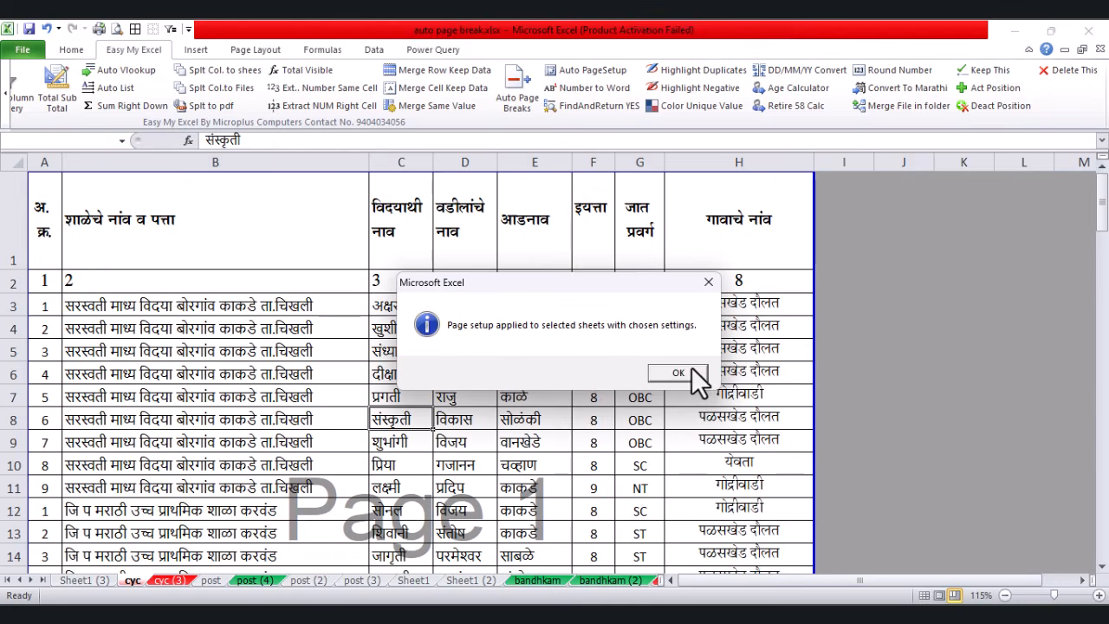
left_click(676, 374)
left_click(118, 31)
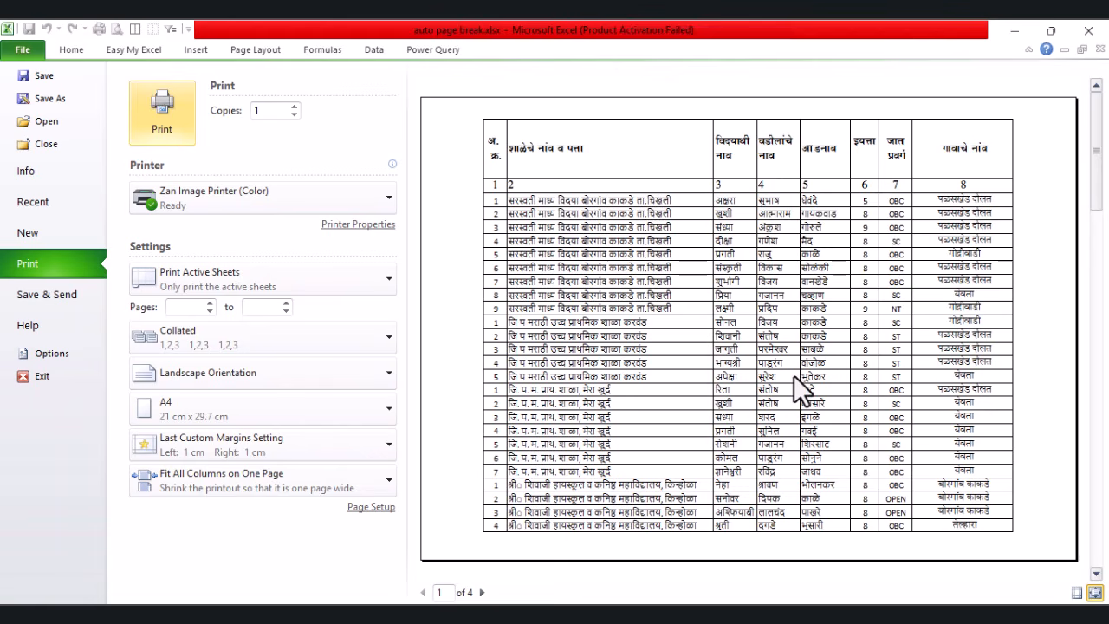
scroll(780, 372, "down", 3)
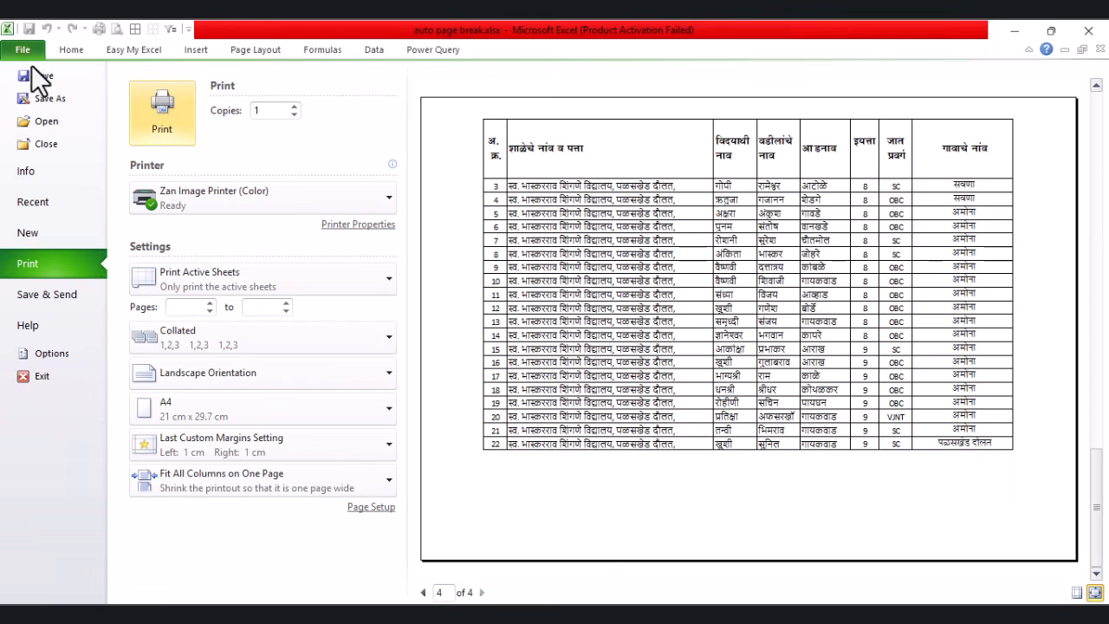
left_click(30, 56)
left_click(439, 399)
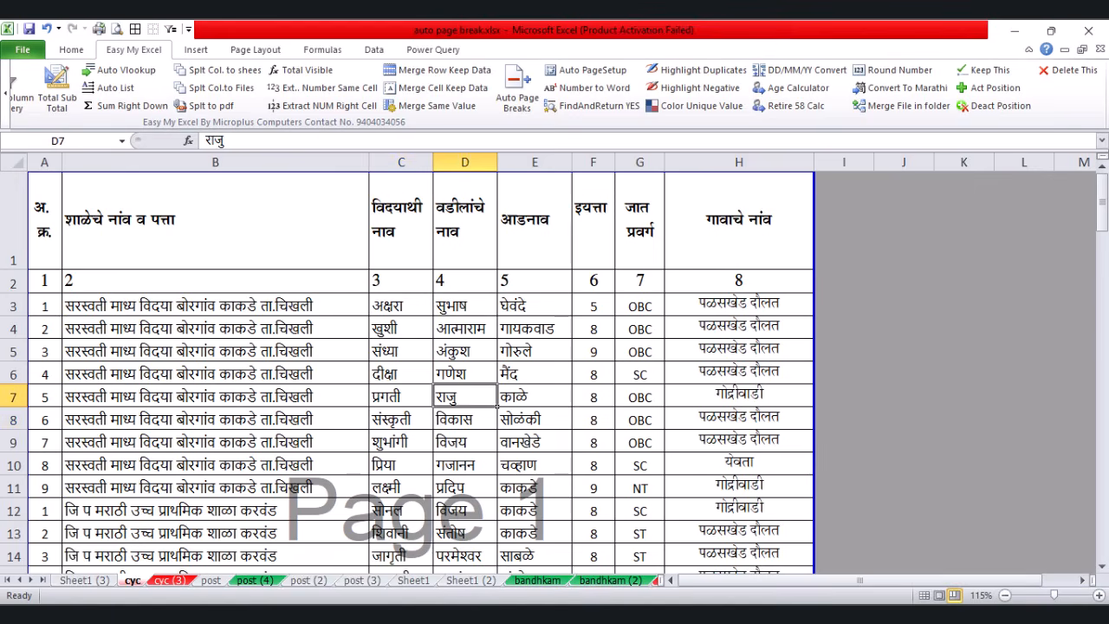
Step: Insert manual page breaks above rows 12 and 17, where the second and third schools begin
scroll(559, 327, "down", 1)
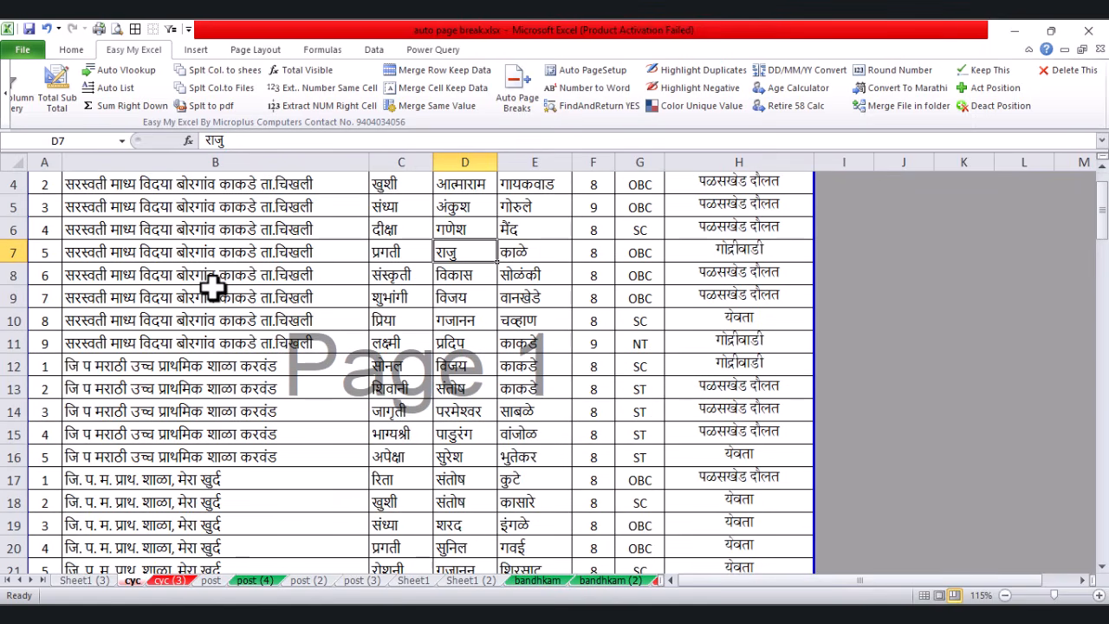
scroll(212, 287, "up", 1)
left_click(170, 309)
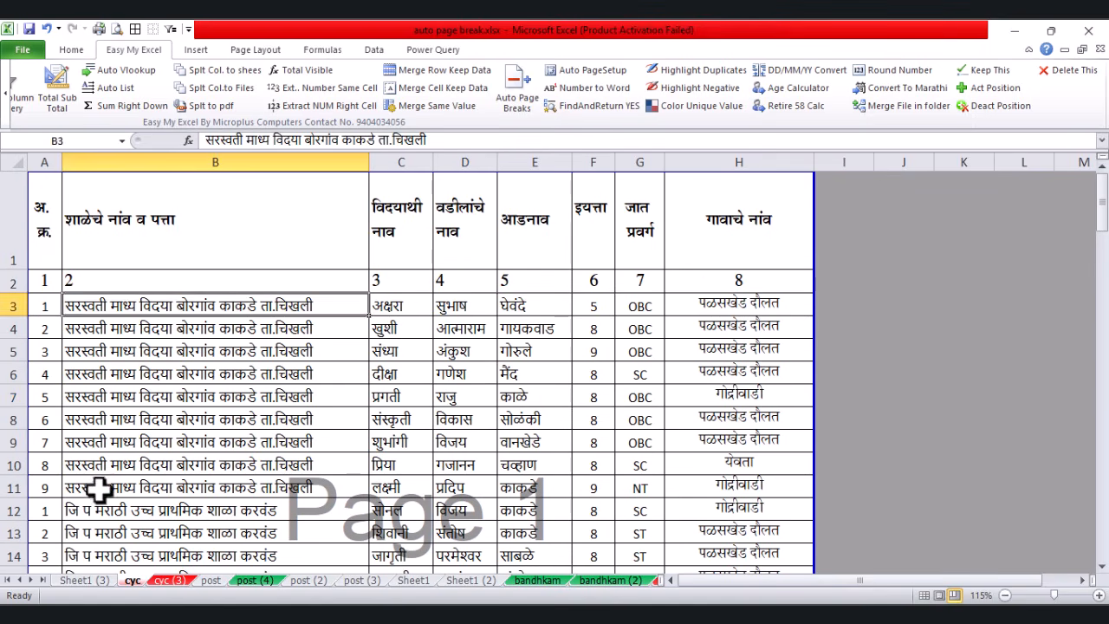
left_click(99, 490)
scroll(138, 481, "down", 1)
left_click(11, 365)
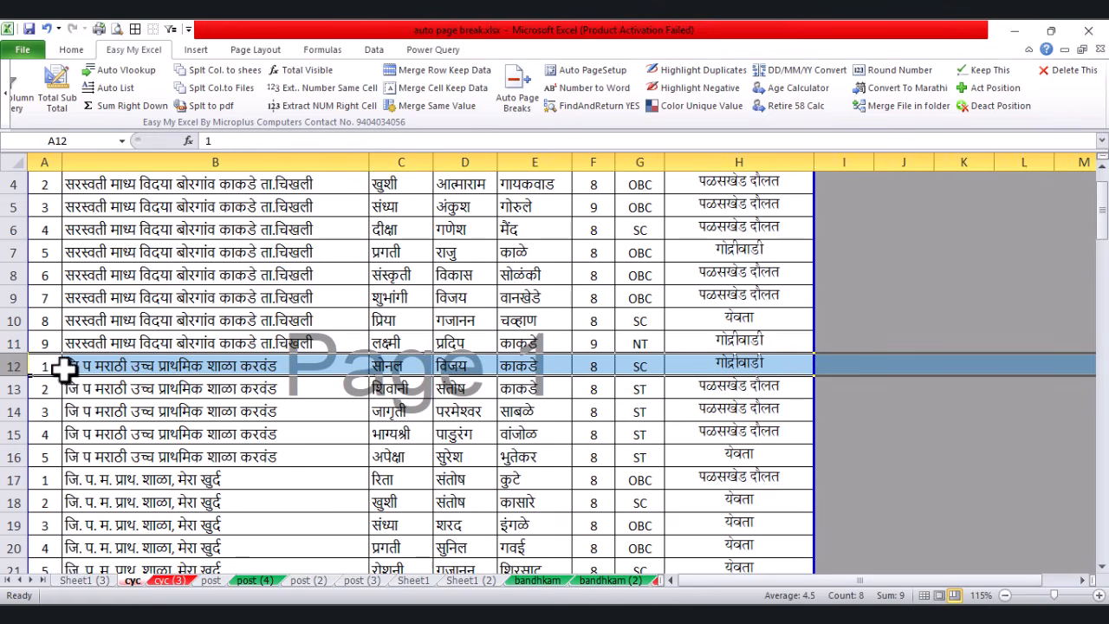
right_click(33, 367)
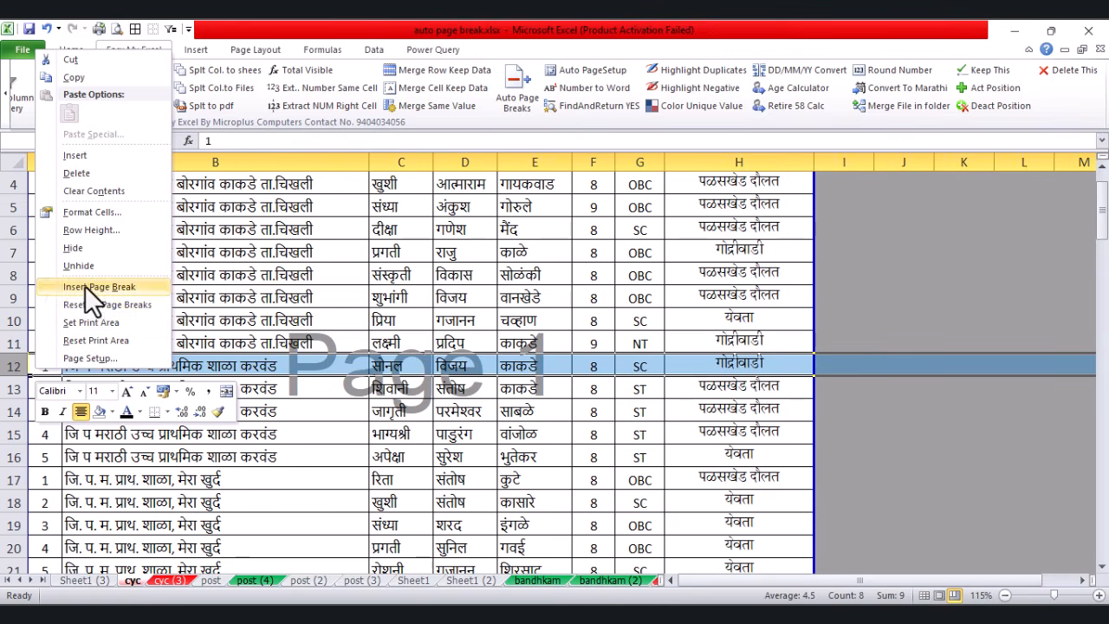
left_click(85, 286)
scroll(195, 347, "down", 2)
left_click(205, 364)
left_click(36, 348)
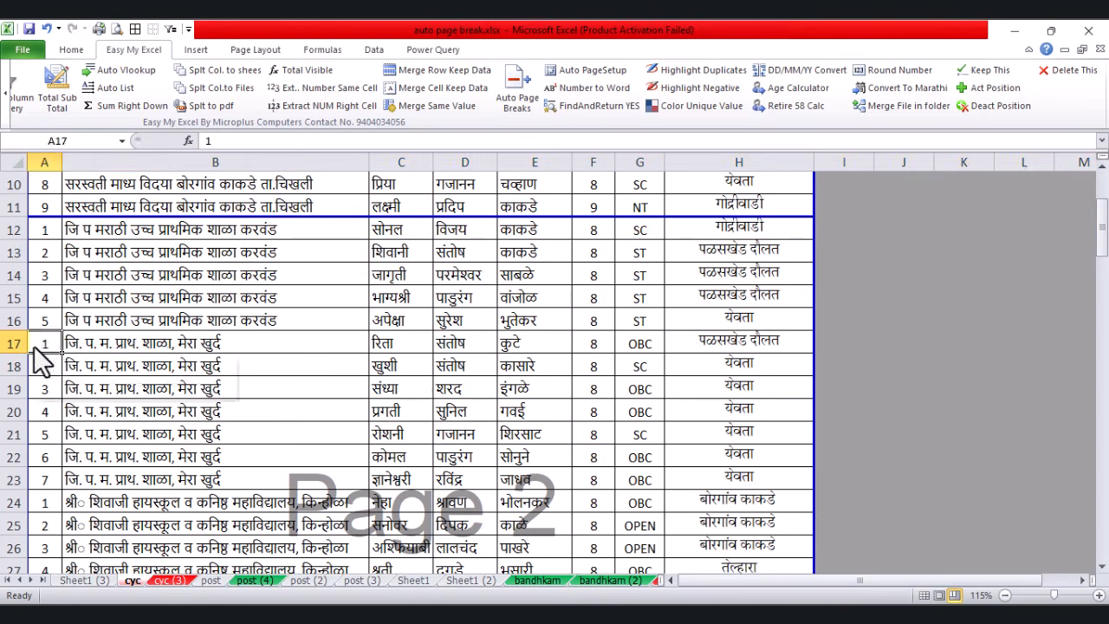
right_click(36, 348)
left_click(117, 262)
Step: Select the school names in B3:B99
left_click(347, 321)
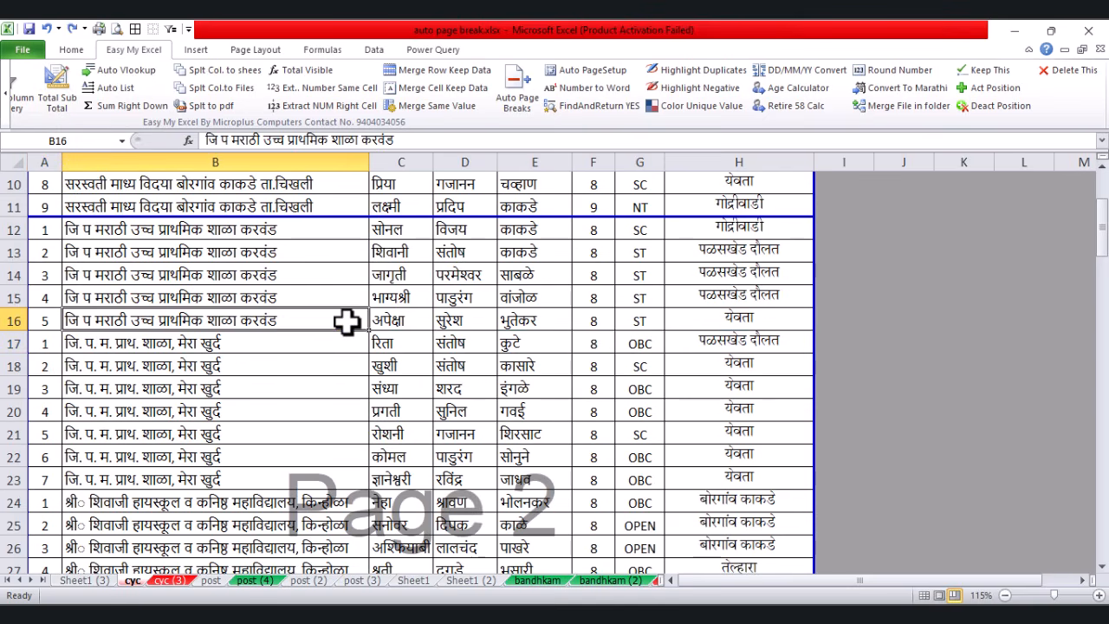
scroll(351, 316, "up", 3)
left_click(258, 306)
scroll(252, 459, "down", 20)
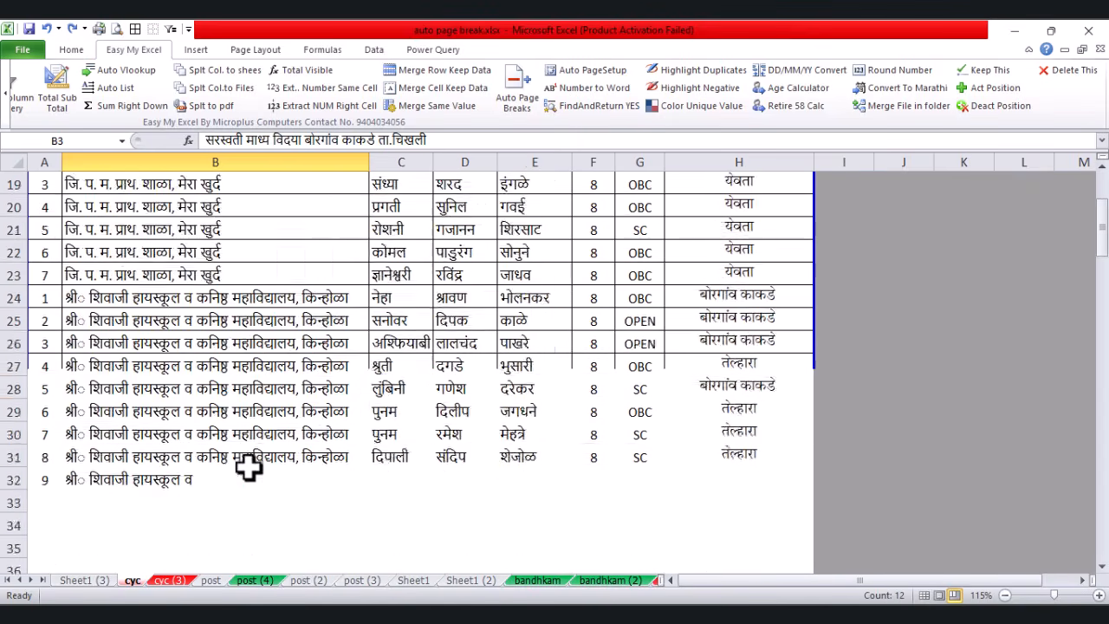
scroll(259, 446, "up", 4)
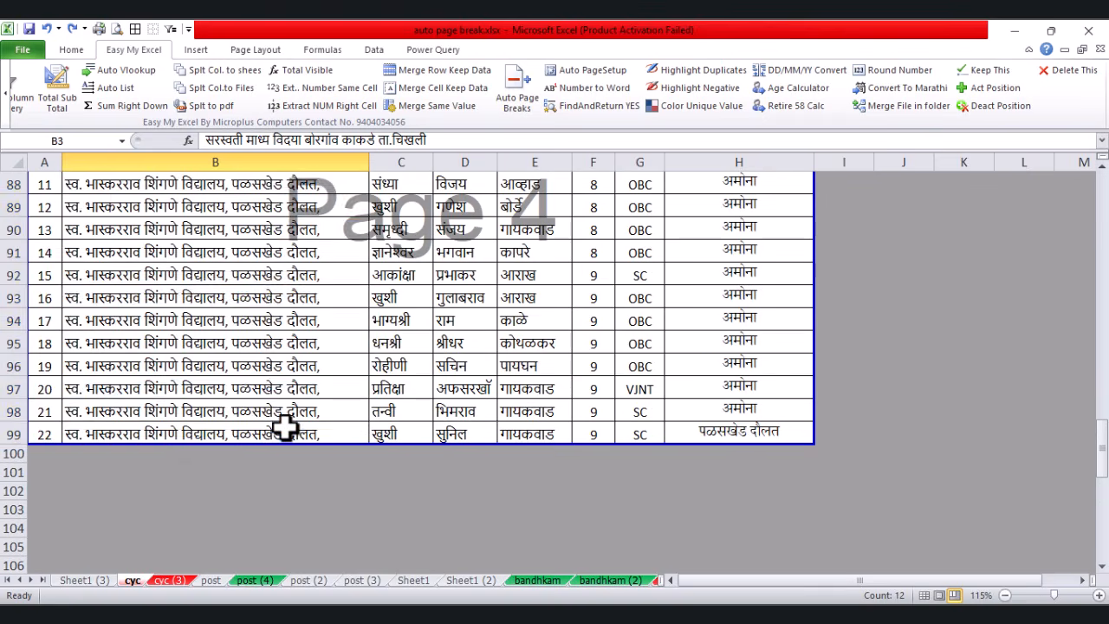
left_click(286, 425, "shift")
scroll(286, 425, "up", 20)
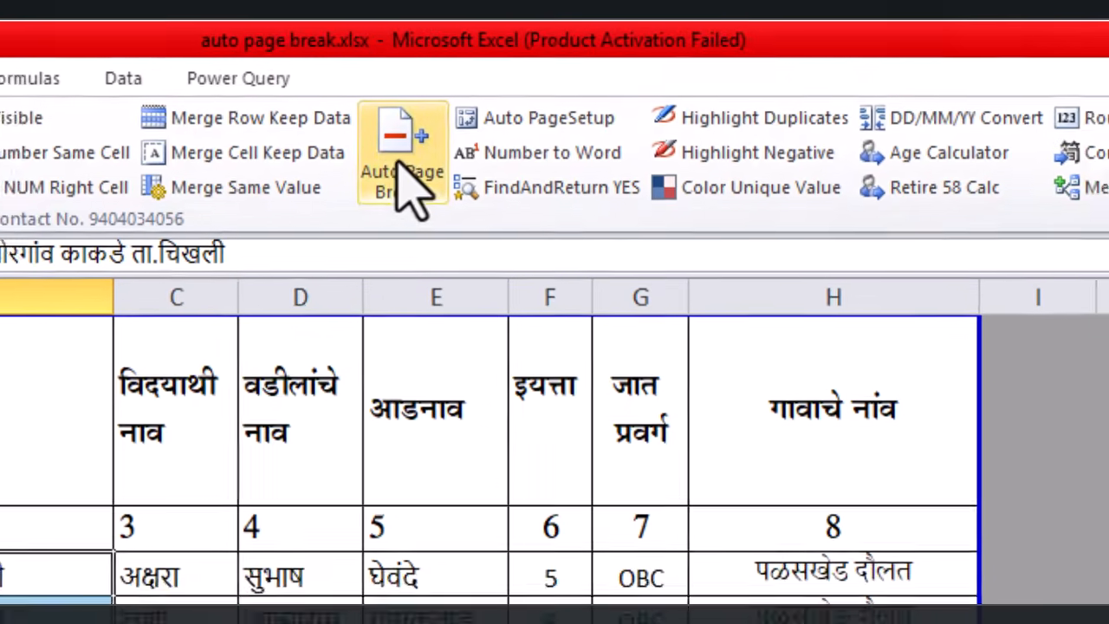
Step: Run Auto Page Breaks to split the cyc sheet at every school group, then scroll to verify
left_click(387, 165)
left_click(548, 381)
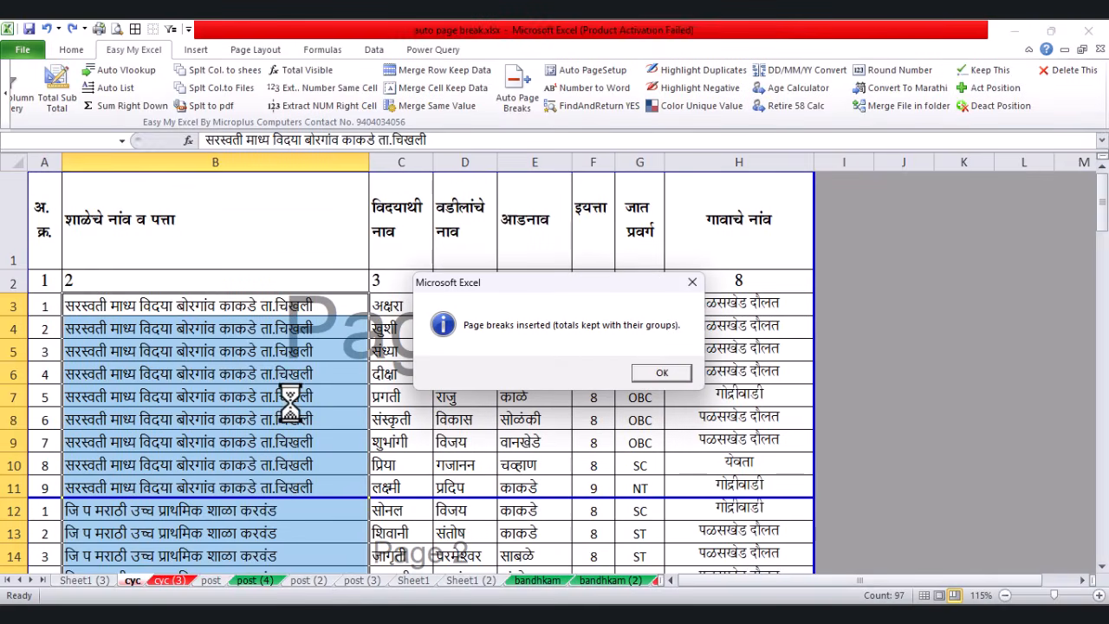
left_click(661, 372)
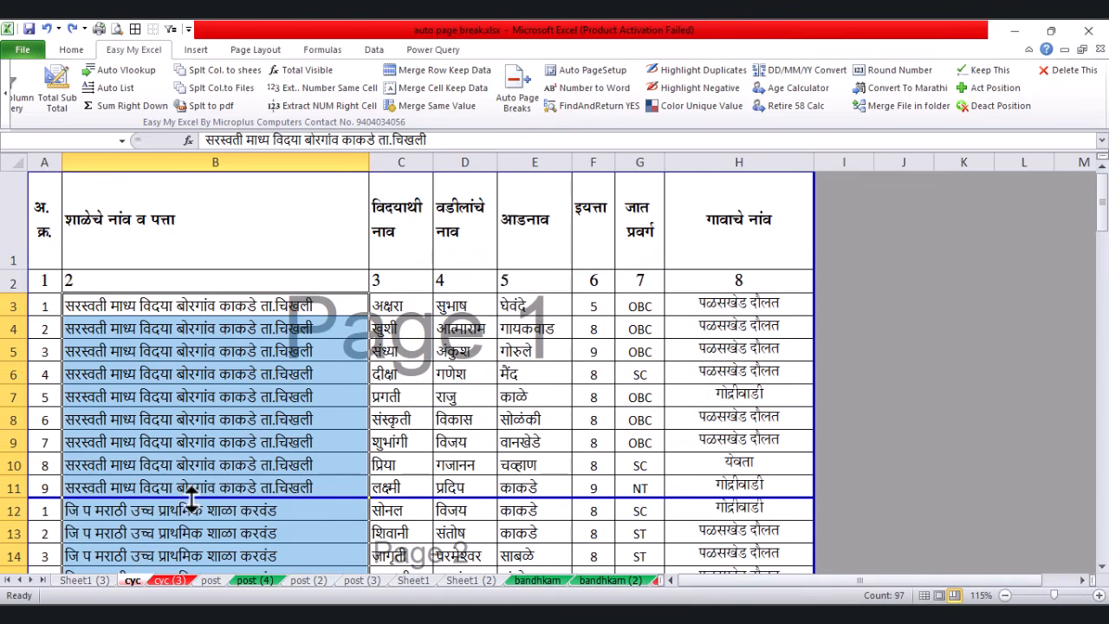
scroll(199, 467, "down", 2)
scroll(199, 412, "down", 13)
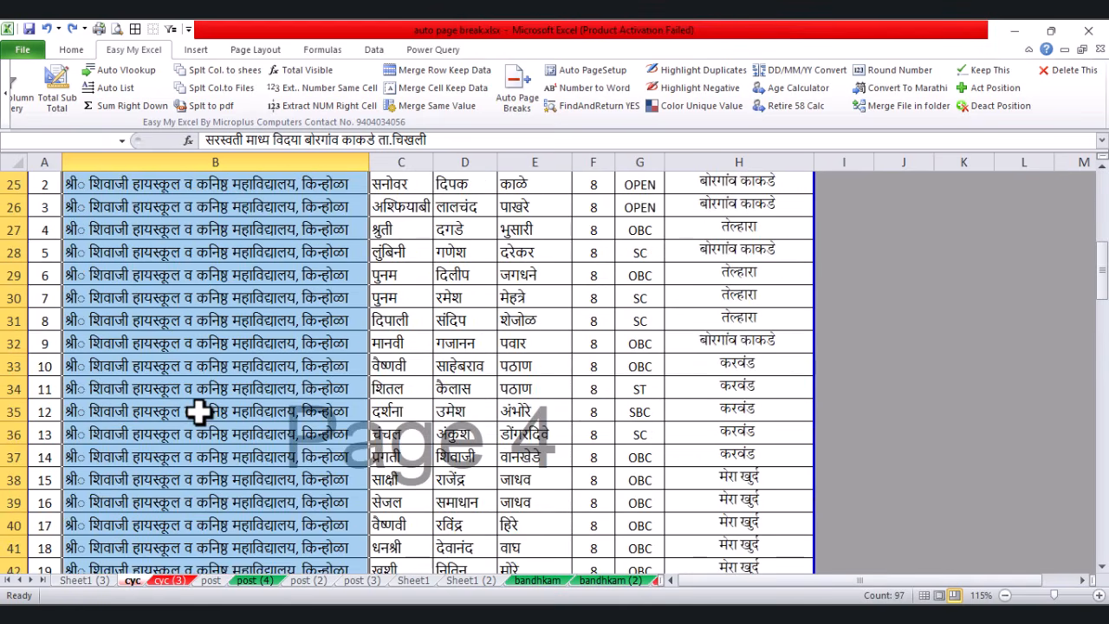
scroll(199, 412, "down", 13)
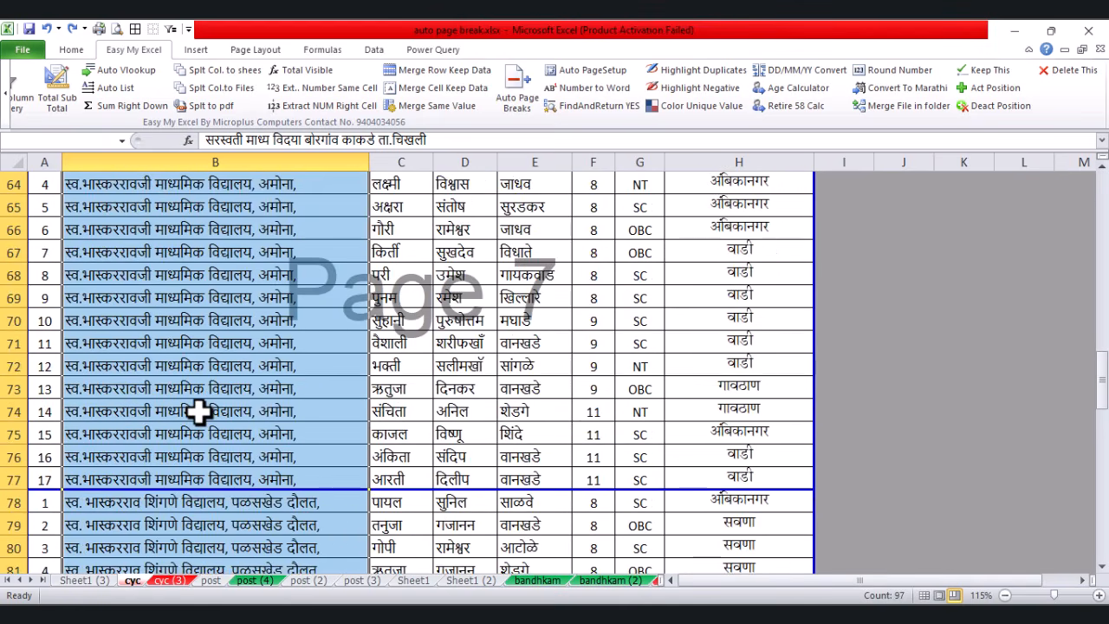
scroll(200, 414, "up", 3)
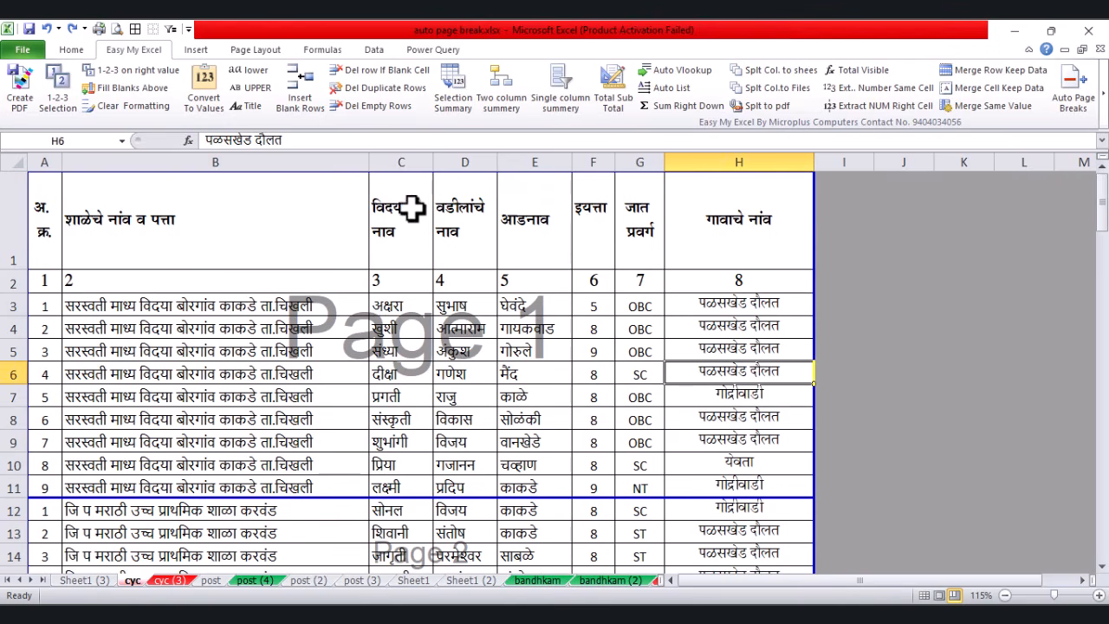
Step: Select the first-name, father's-name and surname cells C3:E99
left_click_drag(412, 208, 389, 395)
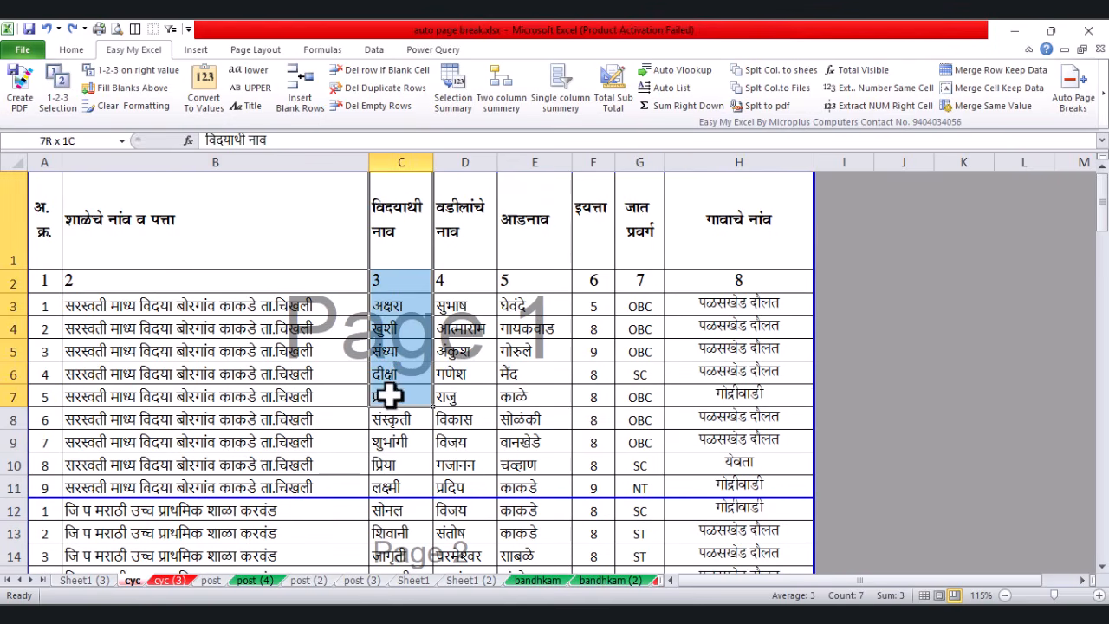
left_click_drag(460, 220, 452, 405)
left_click_drag(547, 226, 527, 346)
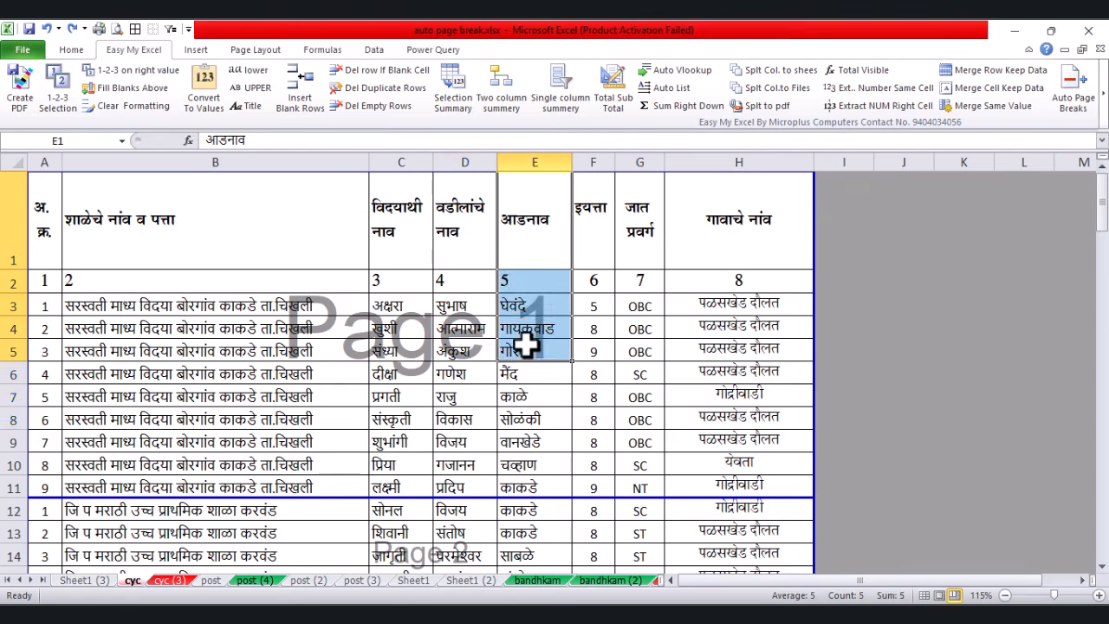
left_click(668, 333)
left_click_drag(407, 308, 517, 449)
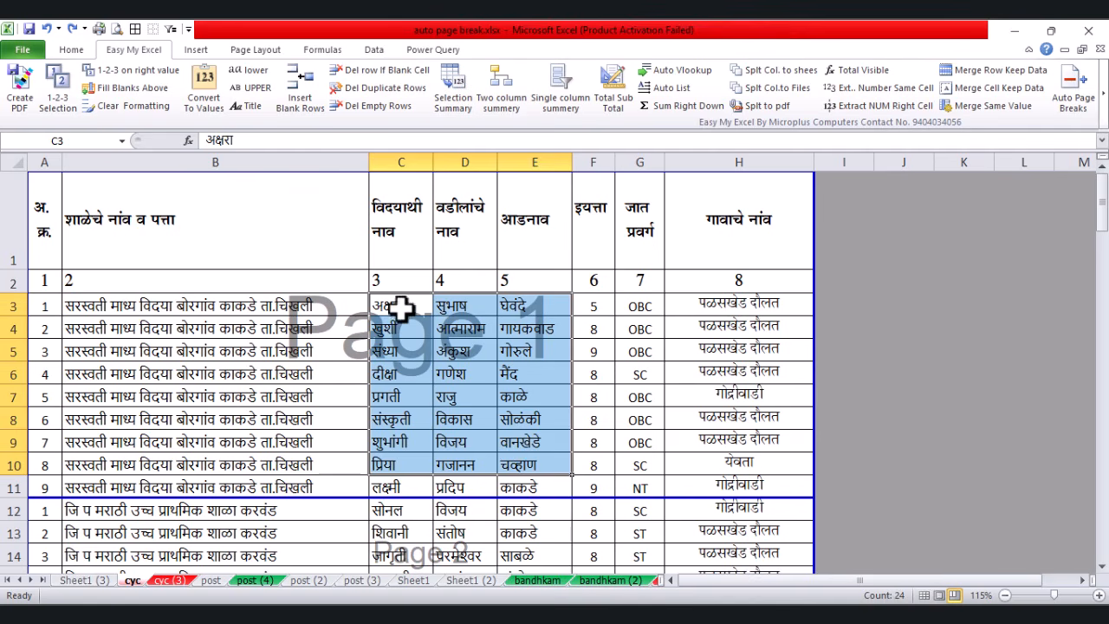
left_click_drag(401, 307, 500, 440)
scroll(500, 440, "down", 20)
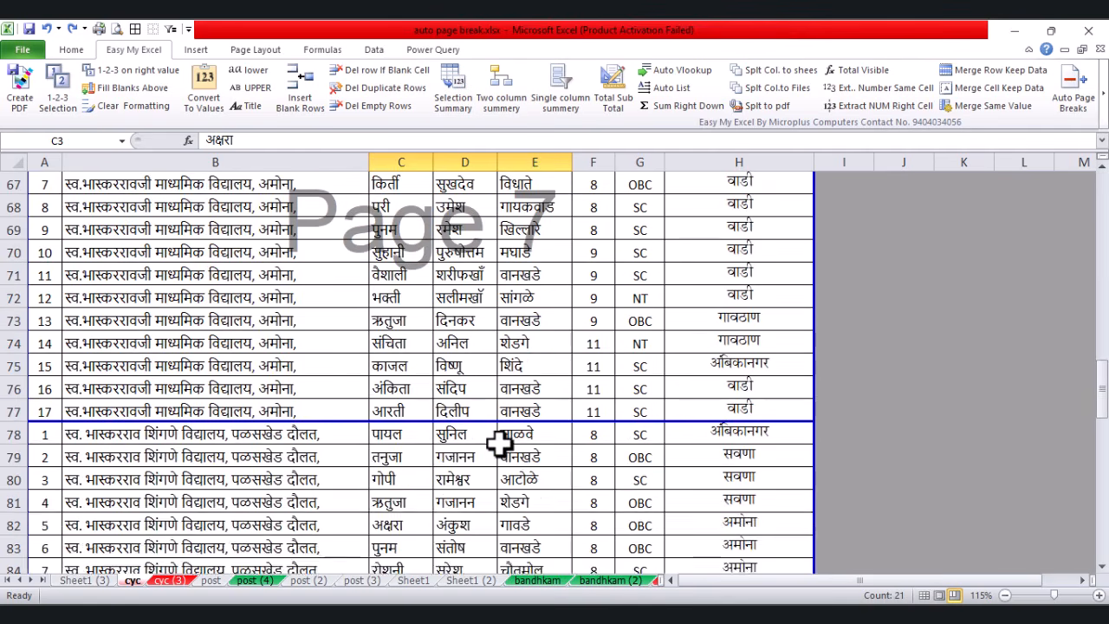
scroll(500, 440, "down", 11)
scroll(555, 482, "up", 5)
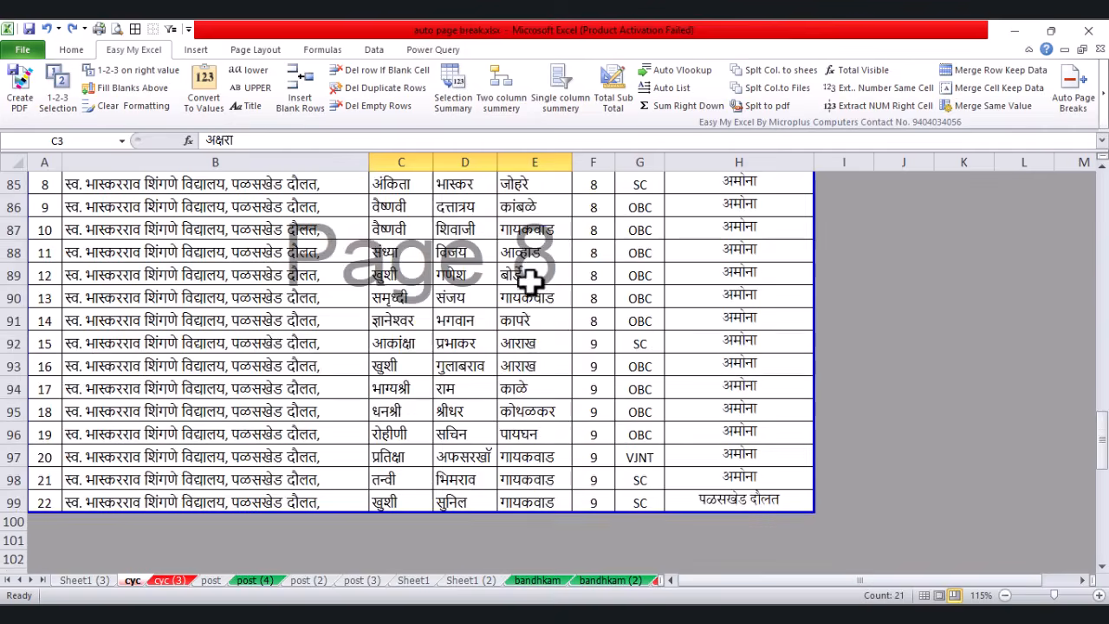
left_click(549, 502, "shift")
scroll(498, 341, "up", 20)
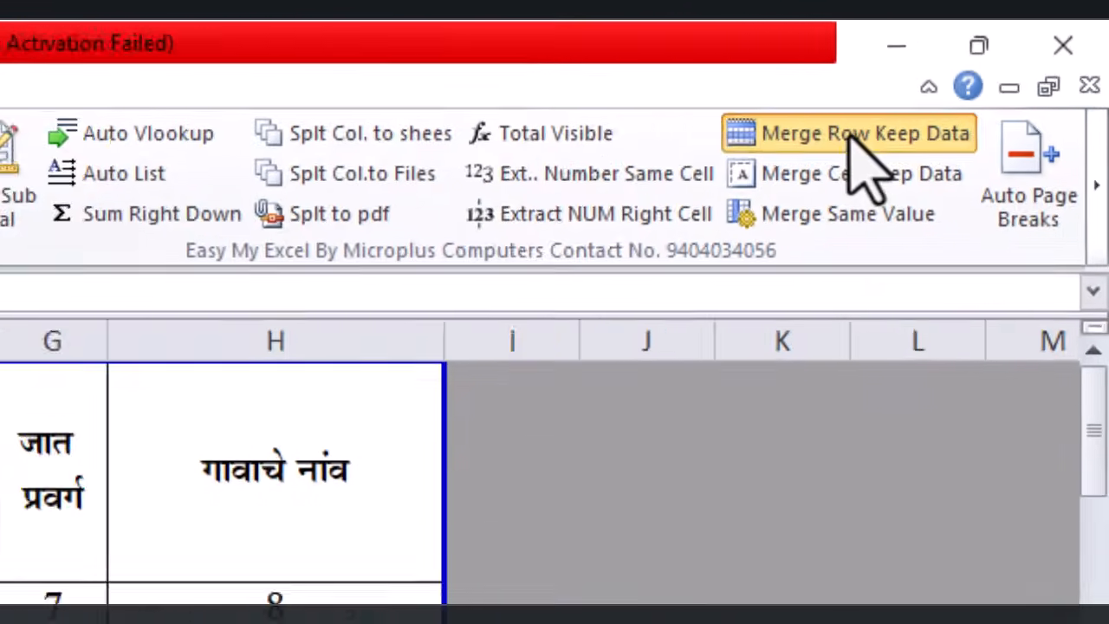
Step: Merge each row's three name cells into one full name with Merge Row Keep Data
left_click(656, 234)
left_click(568, 379)
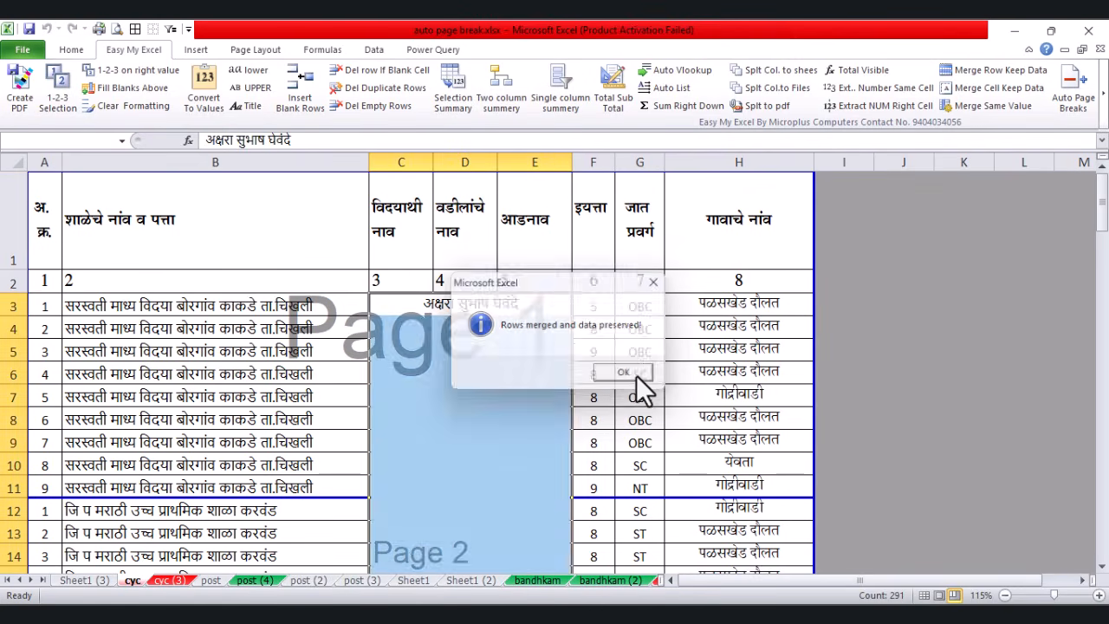
left_click(627, 374)
left_click(465, 373)
left_click(456, 308)
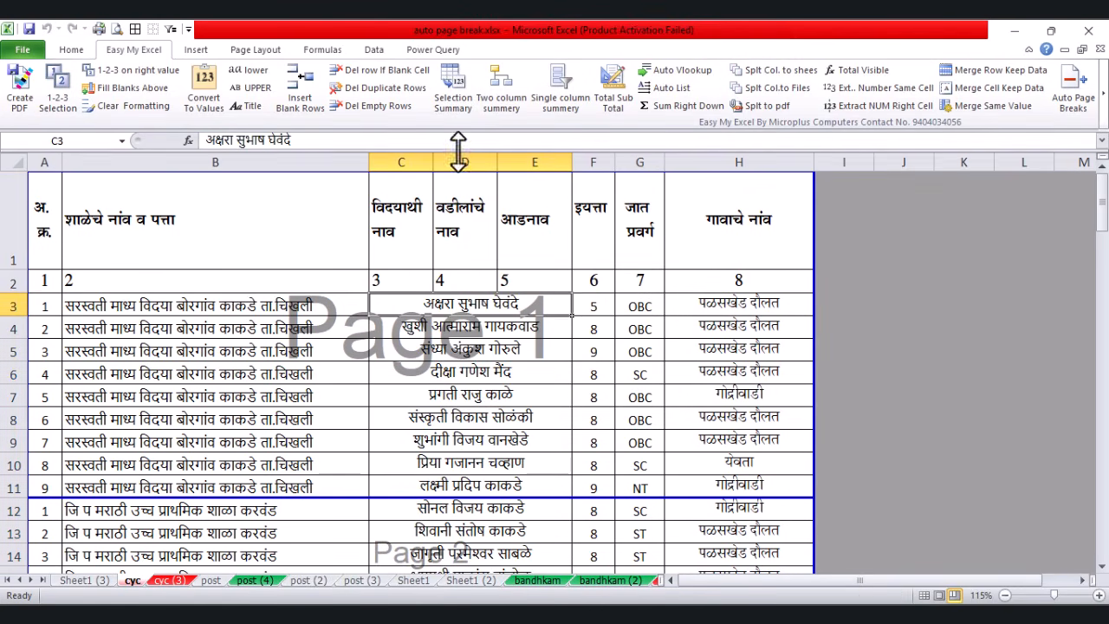
Step: Delete the emptied columns D and E and autofit the full-name column C
left_click_drag(457, 162, 516, 163)
right_click(516, 165)
left_click(580, 291)
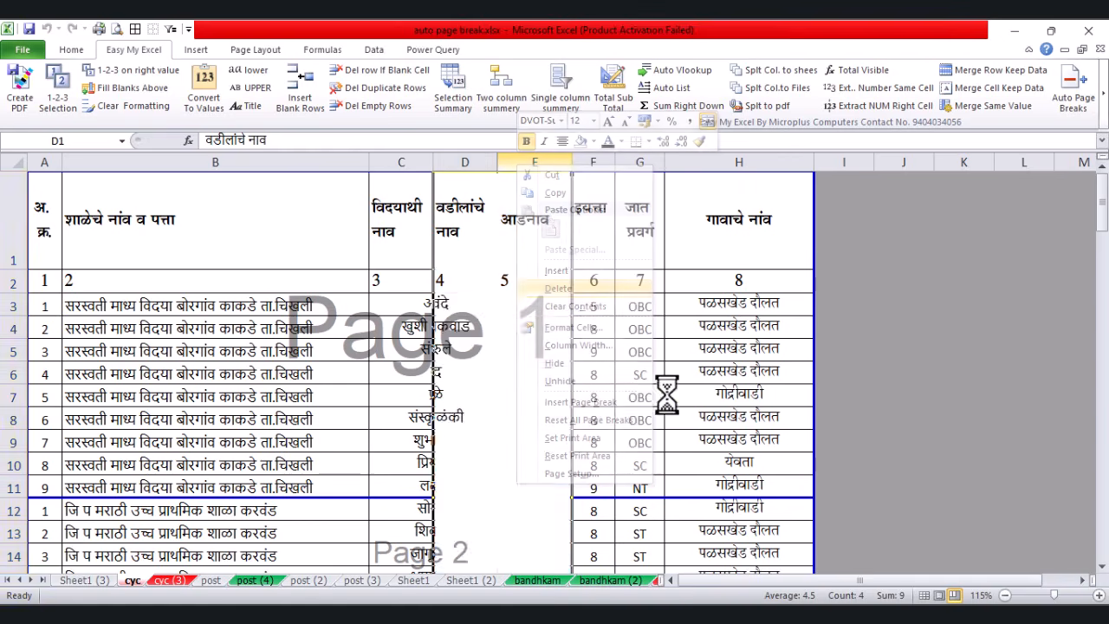
left_click(666, 393)
left_click_drag(420, 161, 507, 160)
left_click(449, 205)
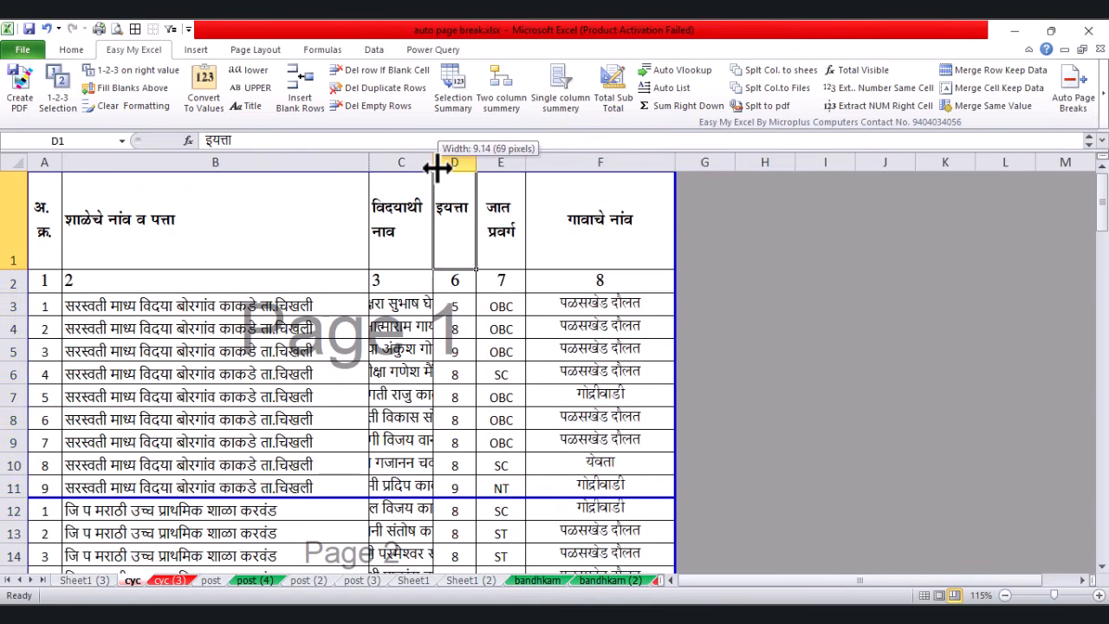
double_click(435, 164)
left_click(476, 372)
left_click_drag(493, 312, 476, 469)
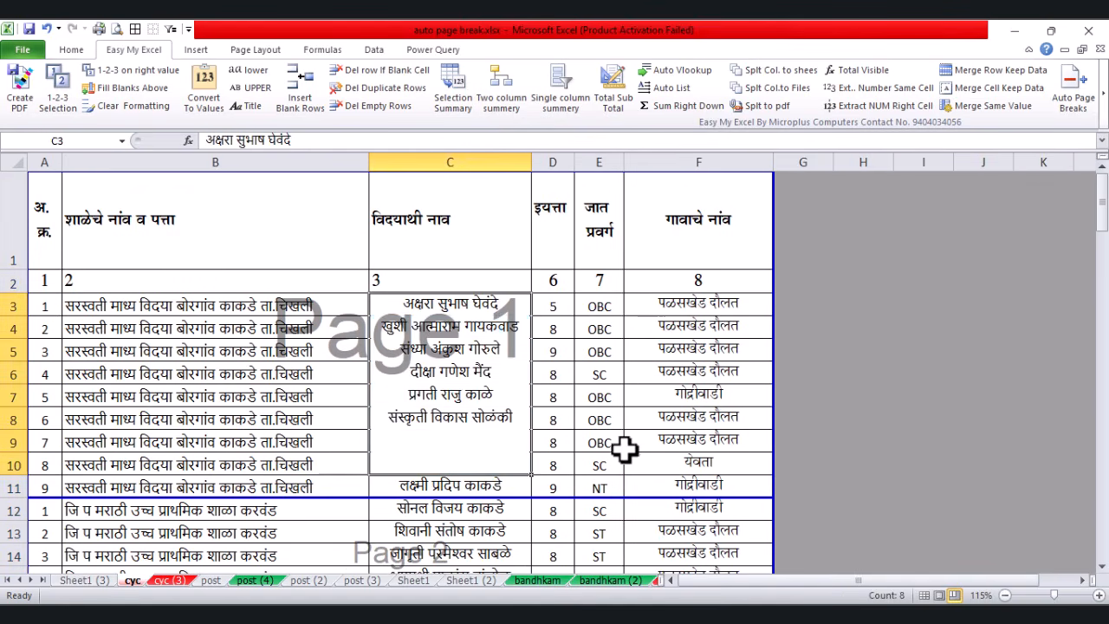
left_click(367, 398)
left_click(699, 373)
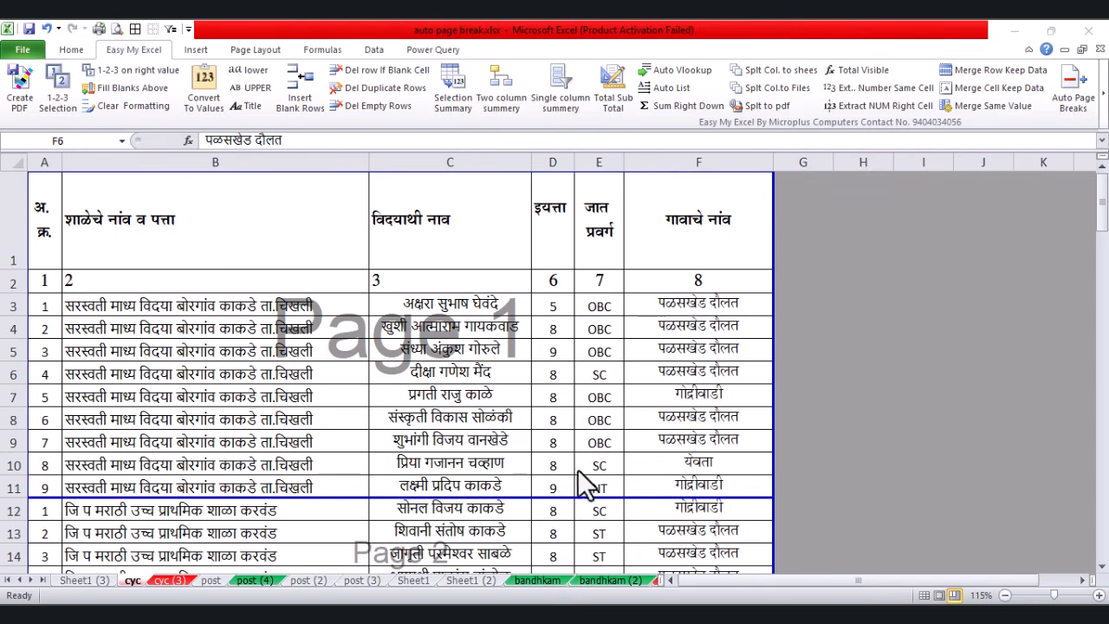
Step: Select the class values in D3:D99
left_click(555, 305)
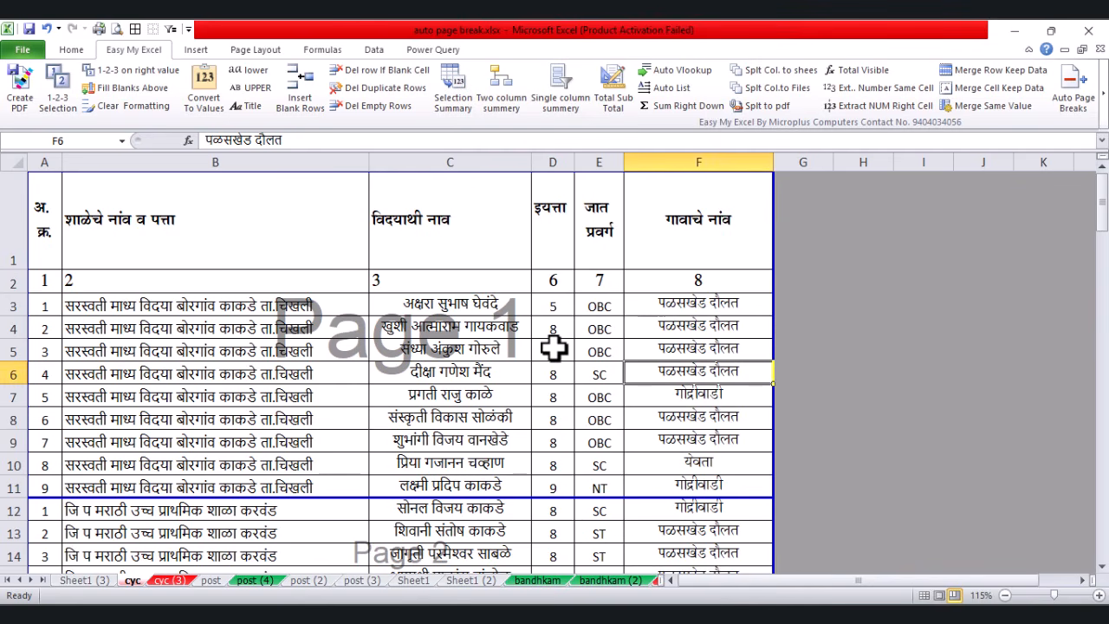
left_click_drag(550, 307, 546, 392)
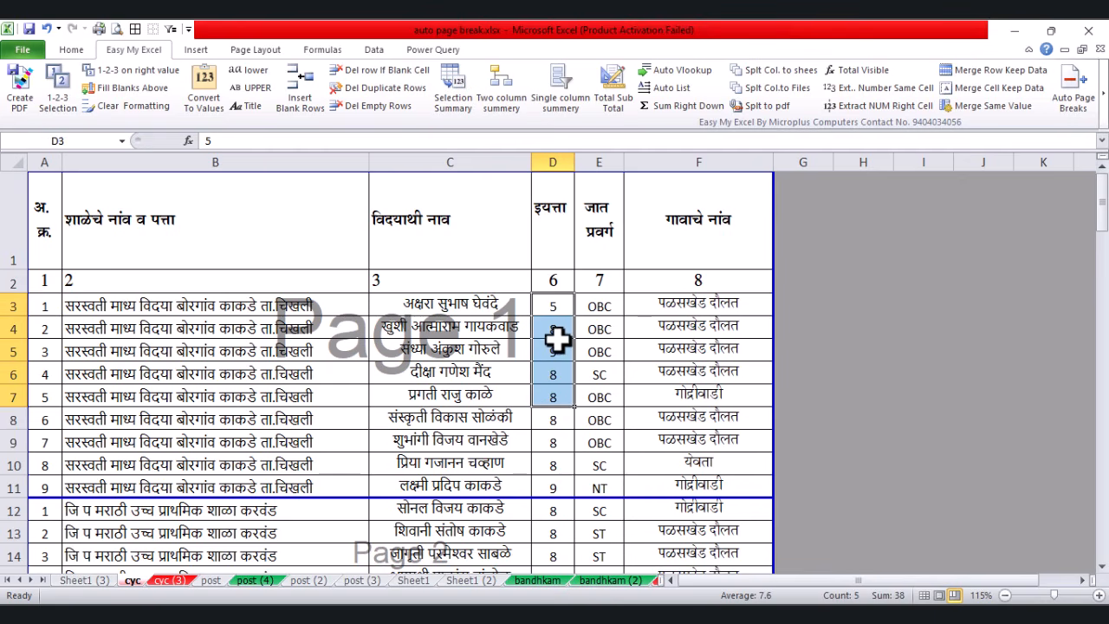
left_click(609, 364)
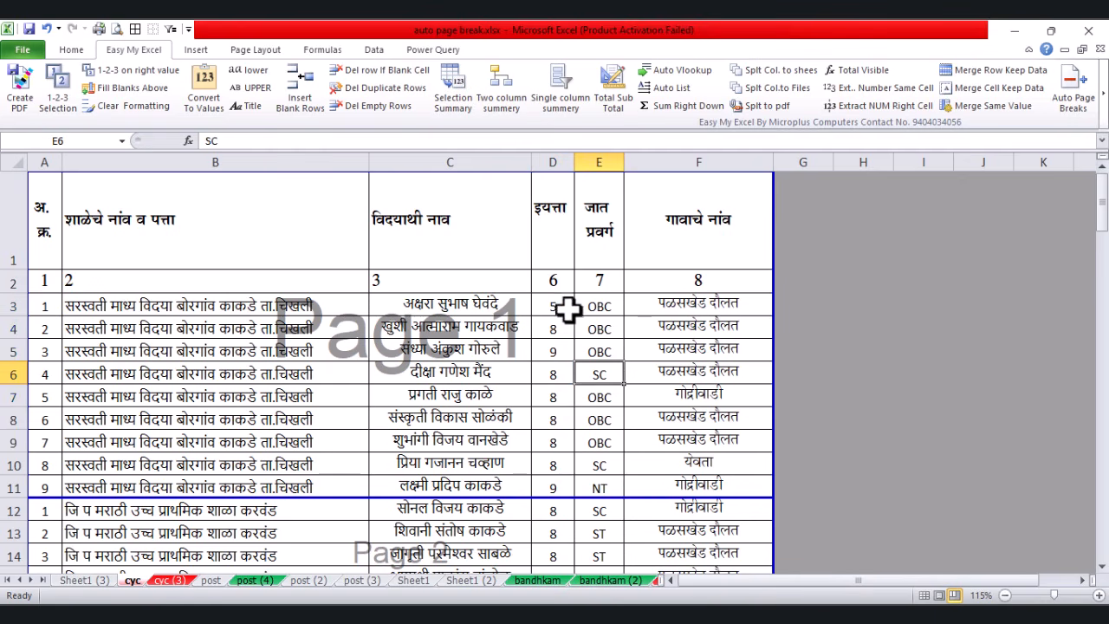
left_click_drag(567, 310, 537, 514)
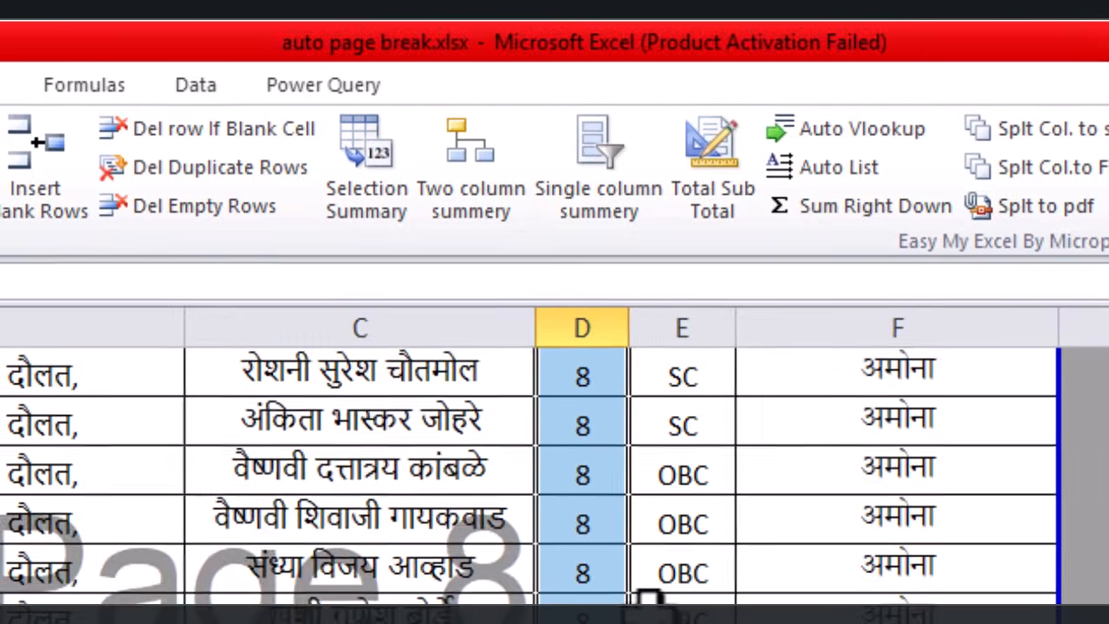
scroll(583, 281, "up", 2)
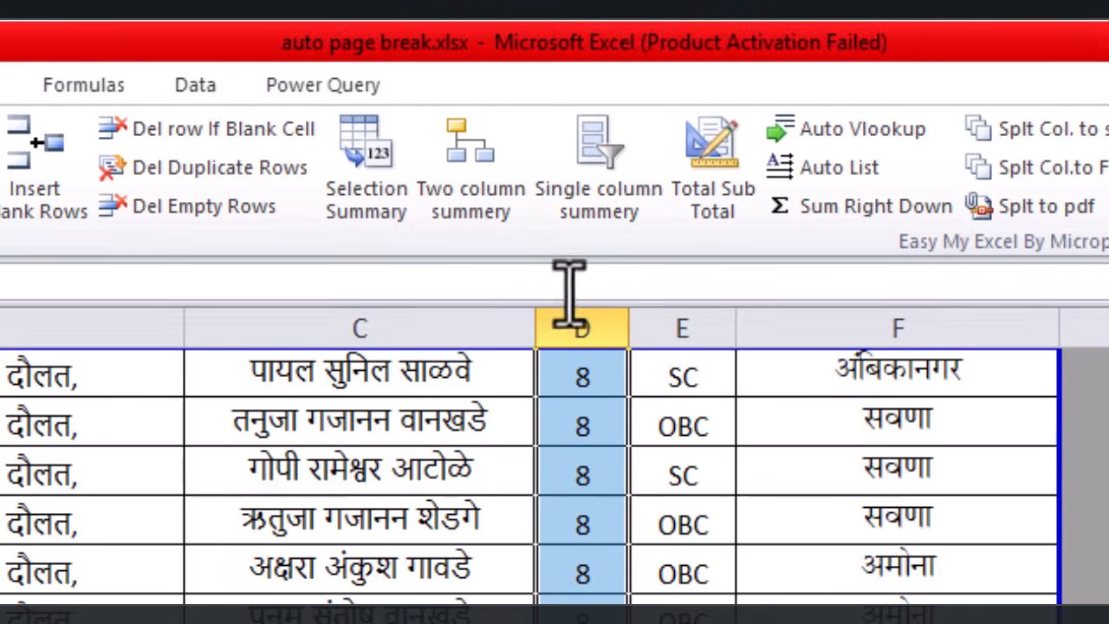
scroll(572, 286, "down", 2)
Step: Run Single column summery to count classes: 5→1, 8→62, 9→25, 11→9, total 97
left_click(601, 182)
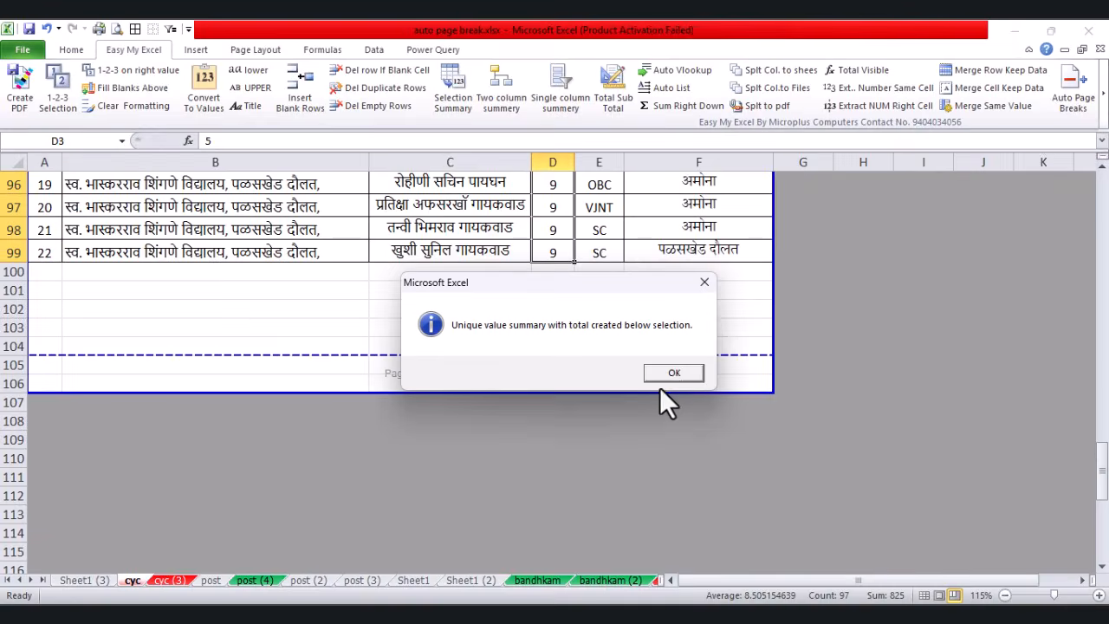
left_click(662, 375)
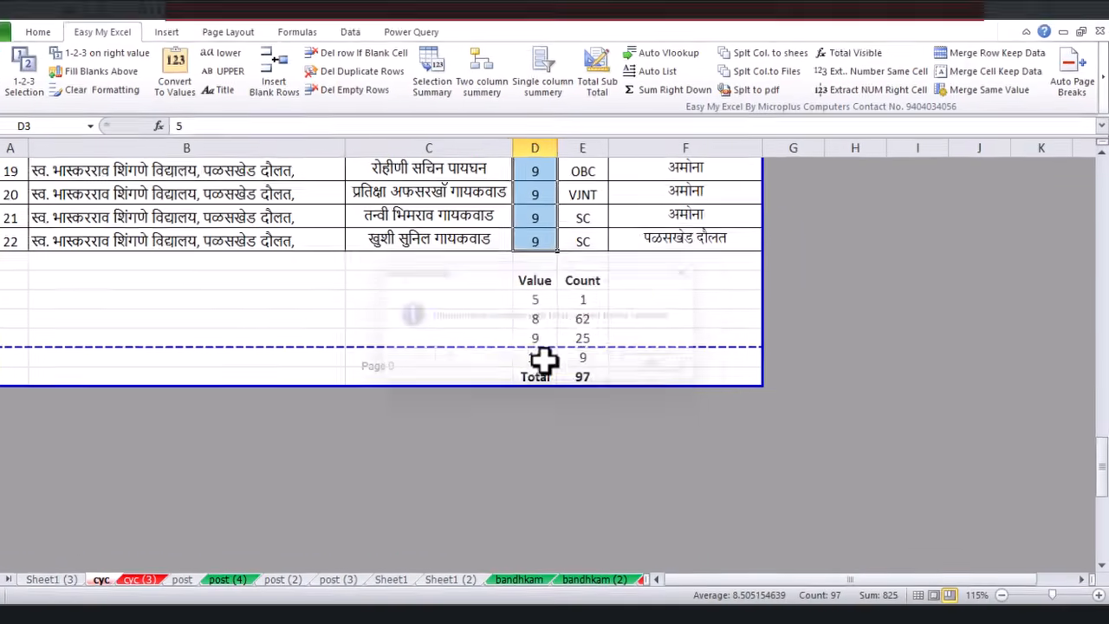
left_click_drag(534, 298, 583, 319)
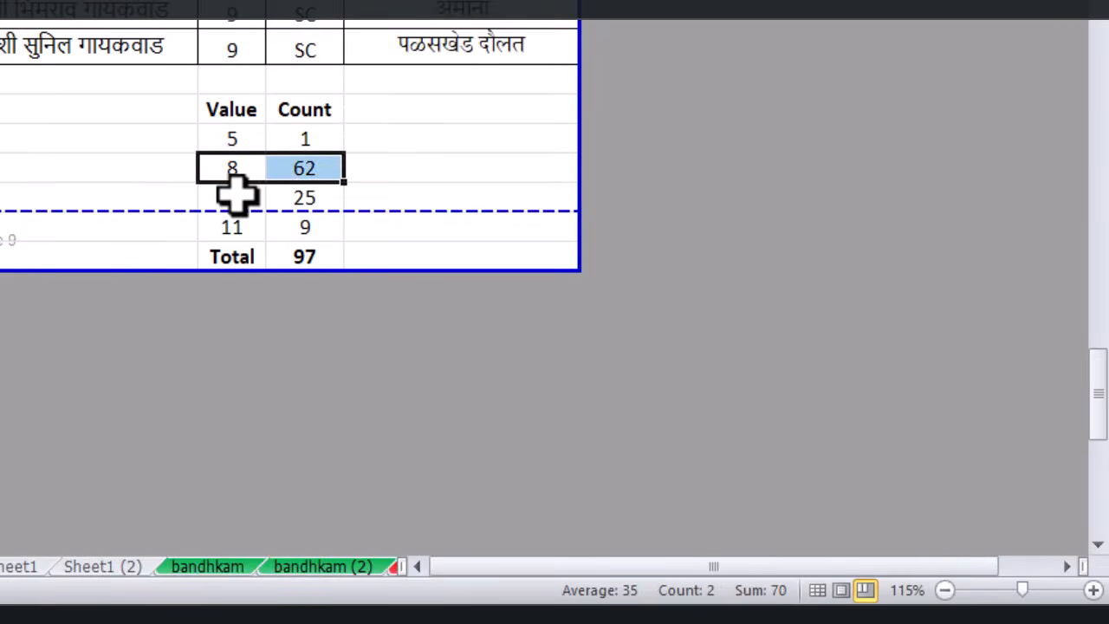
left_click_drag(233, 197, 297, 194)
left_click(304, 256)
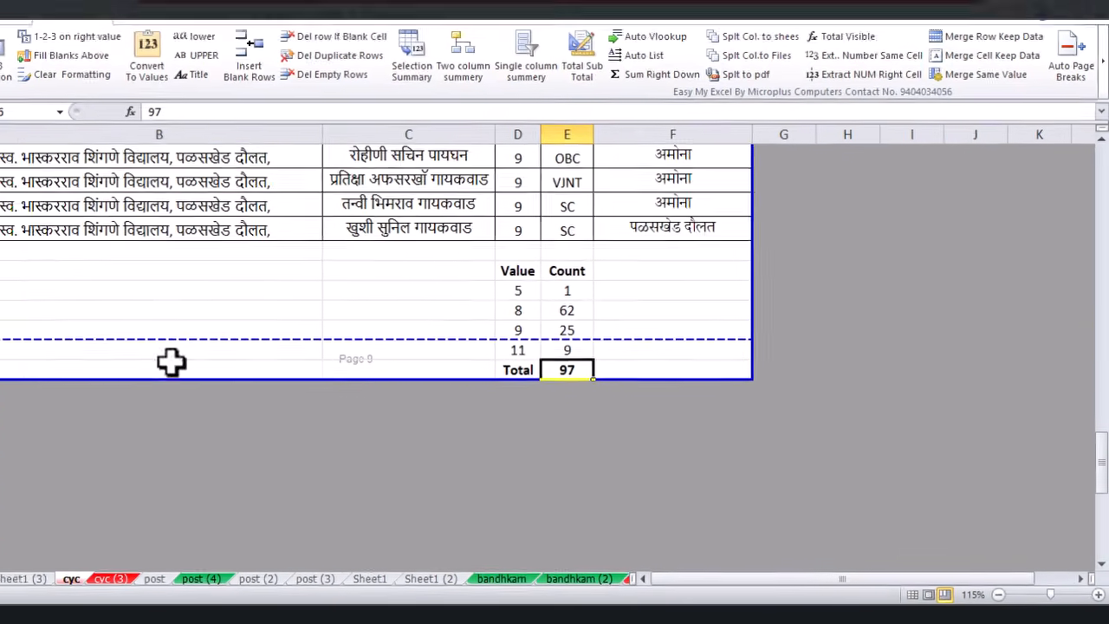
left_click(174, 205)
scroll(173, 205, "up", 20)
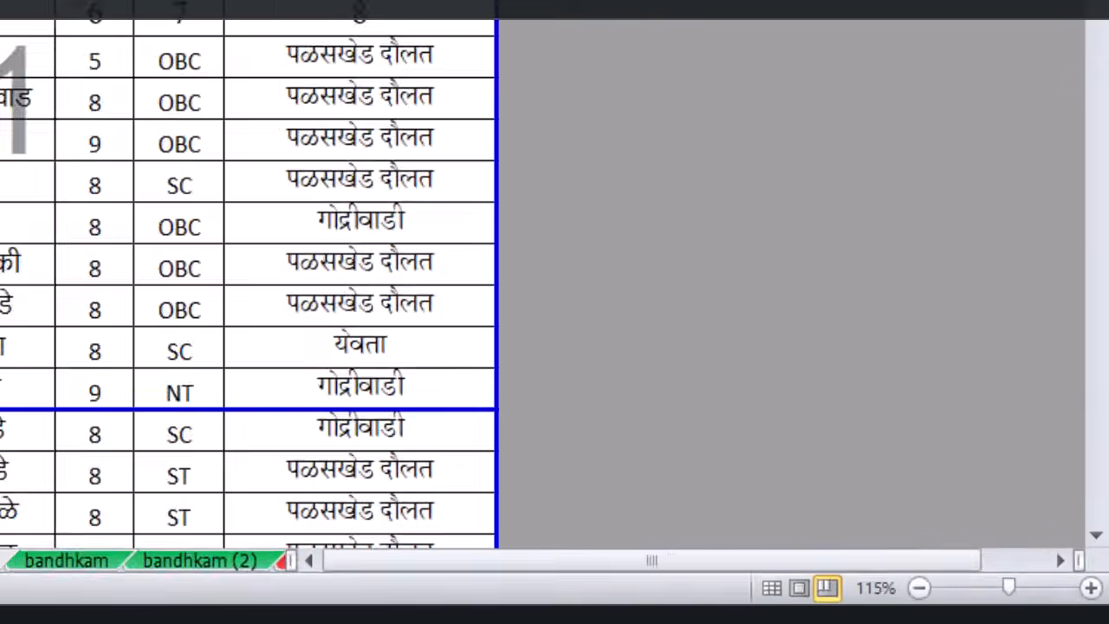
Step: Select the caste-category column E3:E99
left_click(217, 304, "shift")
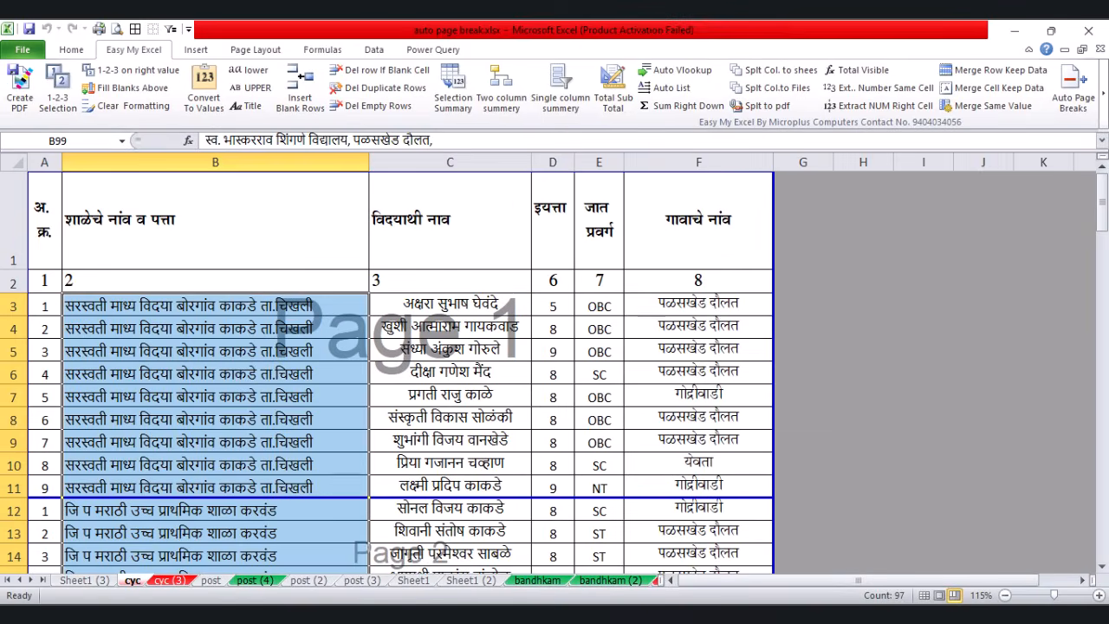
scroll(1086, 254, "down", 20)
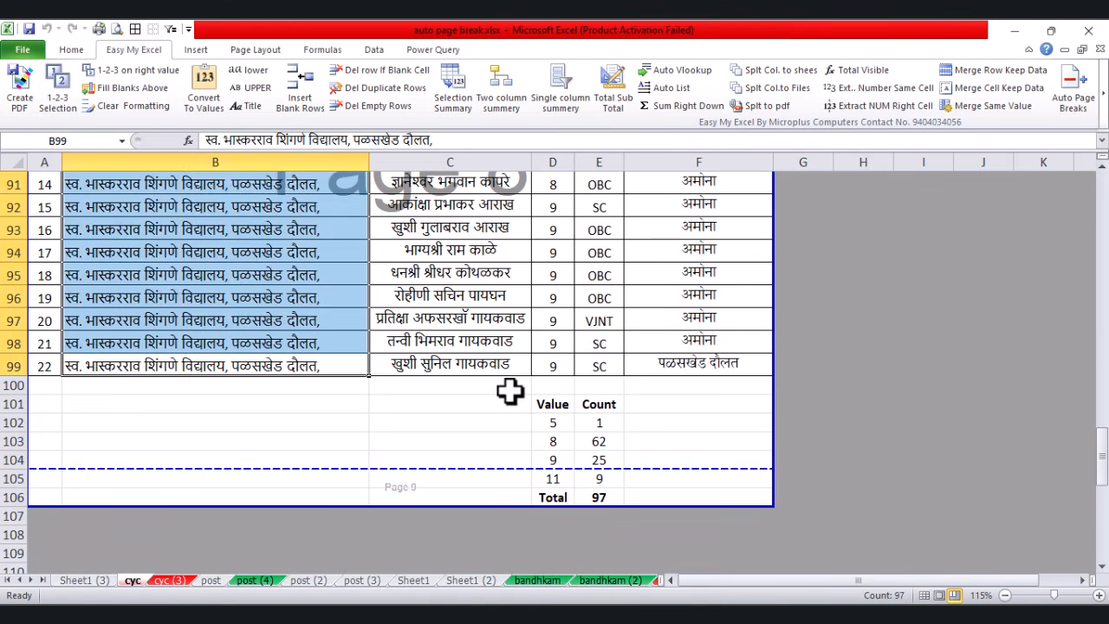
left_click_drag(508, 389, 681, 506)
left_click(611, 364)
scroll(599, 360, "up", 20)
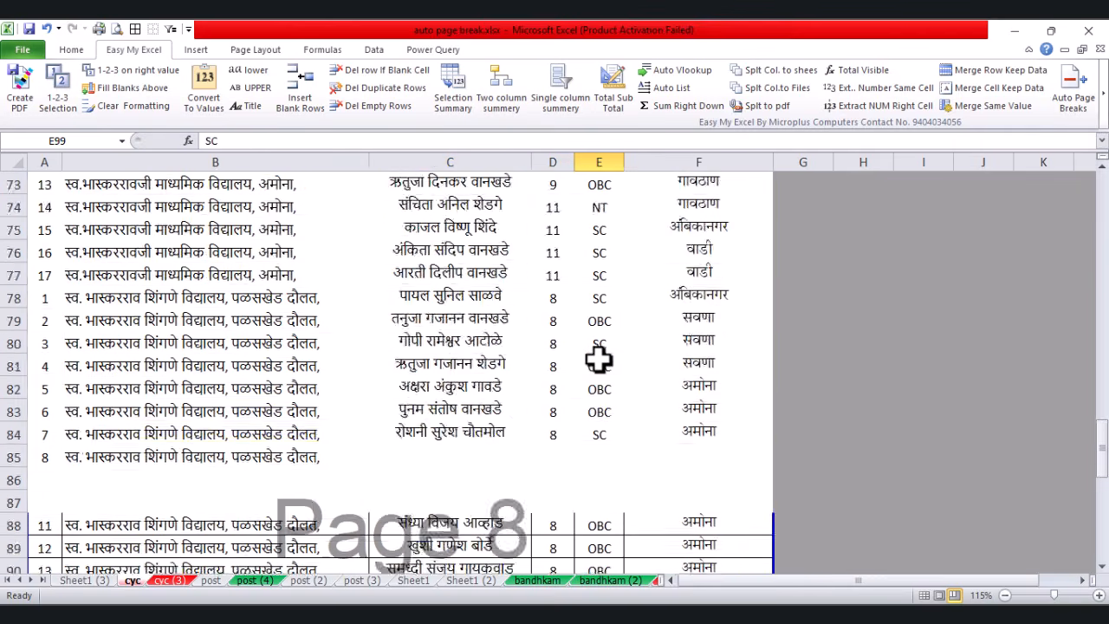
left_click(602, 303, "shift")
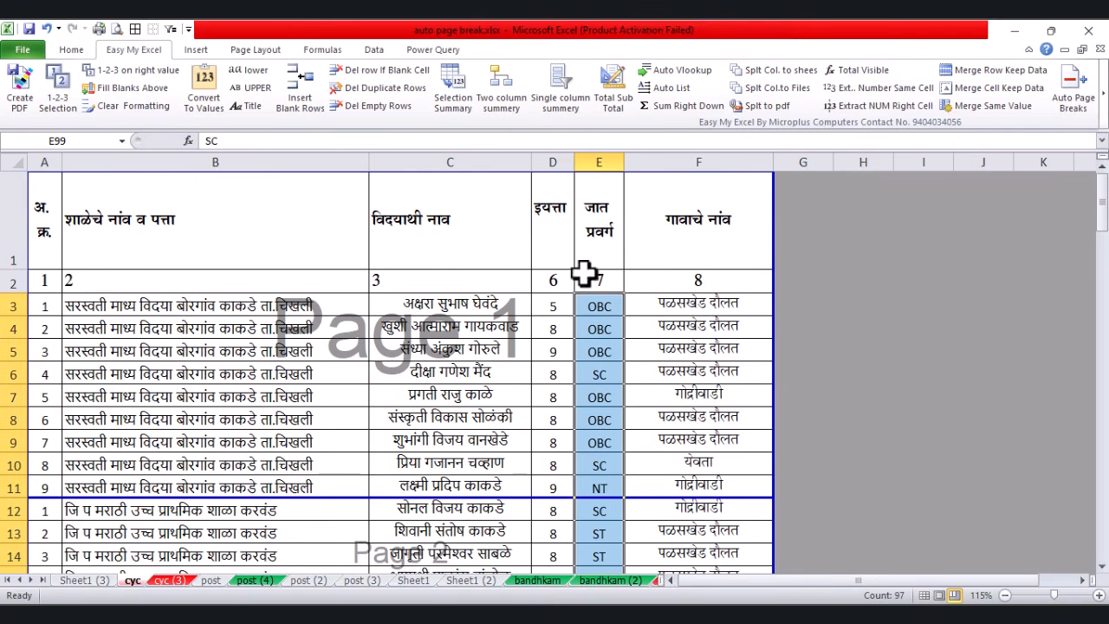
Step: Count the categories with Single column summery (OBC 46, SC 32, total 97), then select the tally to clear
left_click(559, 94)
left_click(579, 379)
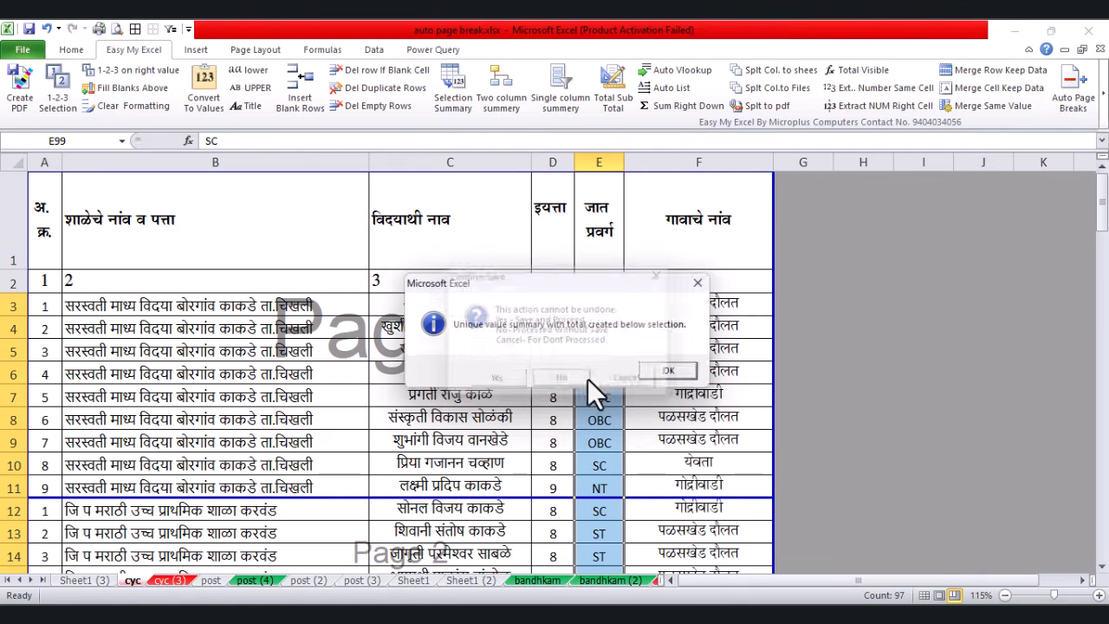
left_click(679, 370)
scroll(598, 337, "down", 20)
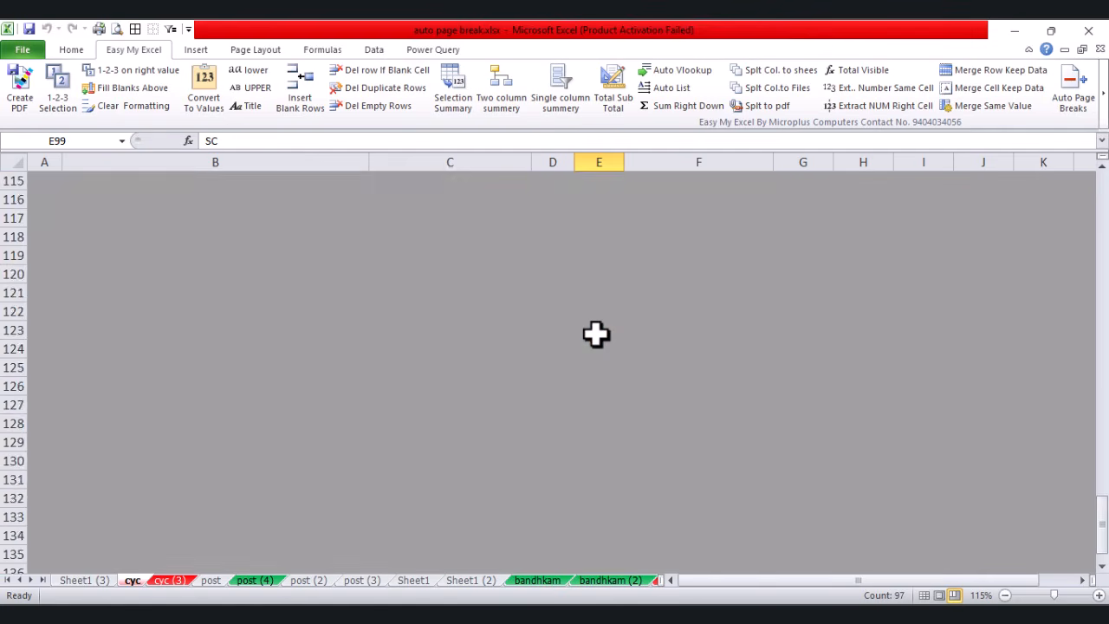
scroll(597, 329, "up", 6)
left_click_drag(607, 287, 707, 453)
left_click(707, 454)
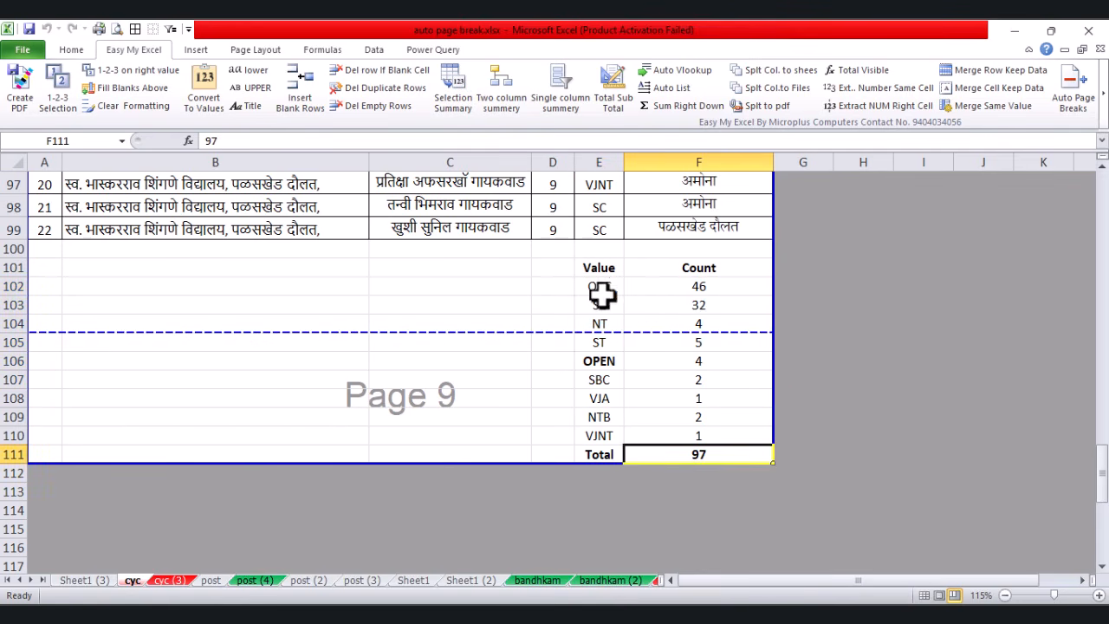
left_click_drag(567, 269, 726, 451)
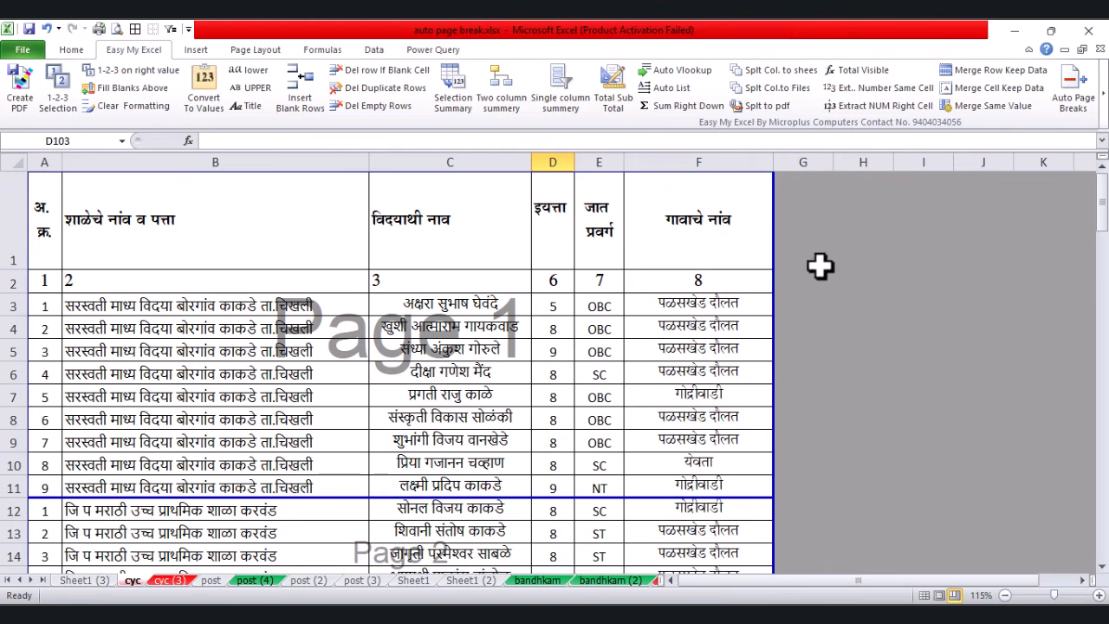
Step: Build a village count table from F3:F99 with Single column summery, without saving first
left_click_drag(750, 318, 725, 485)
scroll(720, 481, "down", 20)
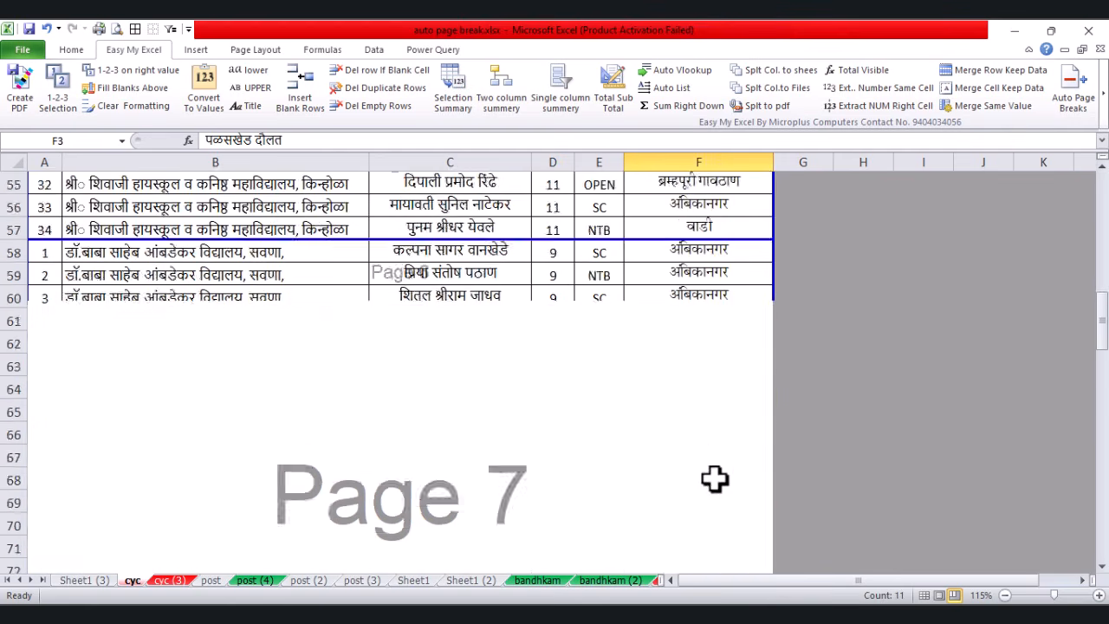
scroll(714, 416, "down", 5)
left_click(732, 294, "shift")
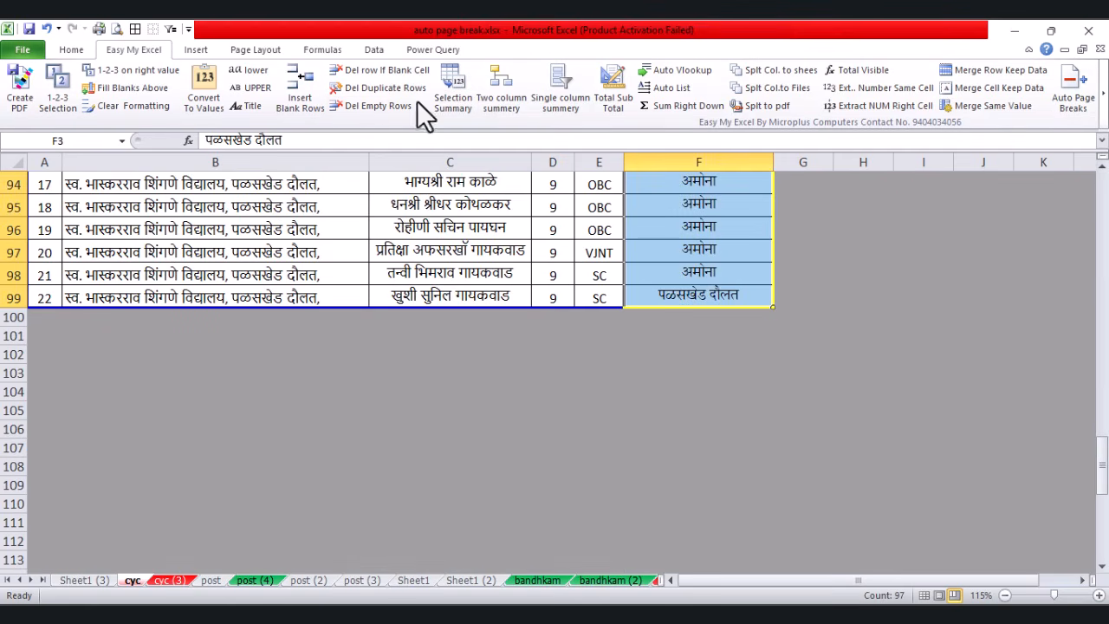
left_click(543, 116)
left_click(578, 380)
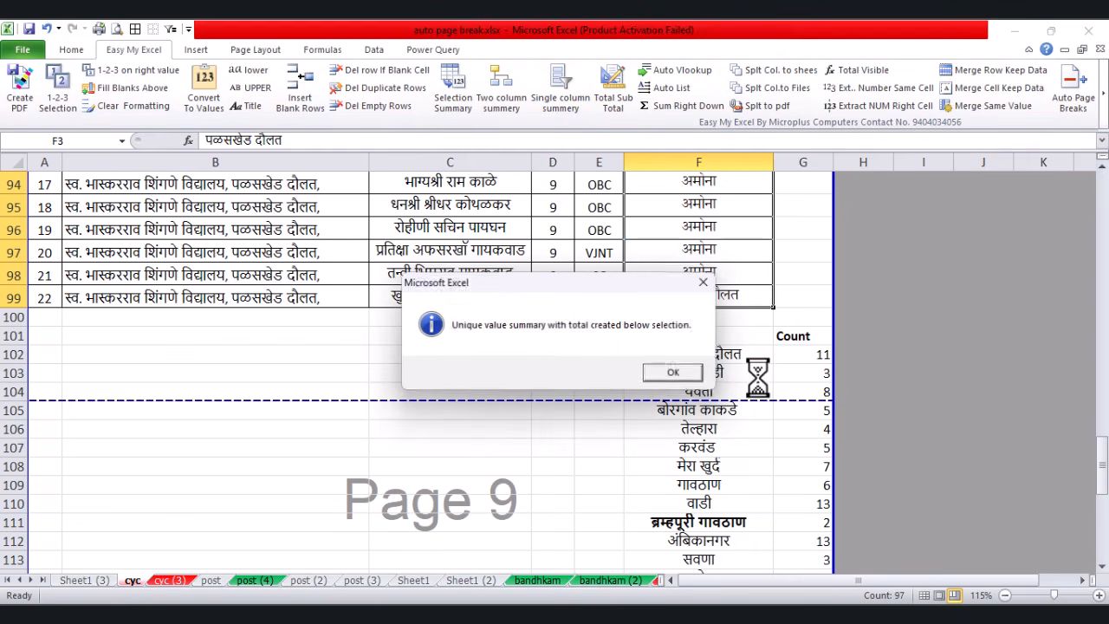
left_click(680, 375)
Step: Review the village counts (11, 3, total 97), then select the summary table to clear it
left_click_drag(743, 361, 799, 359)
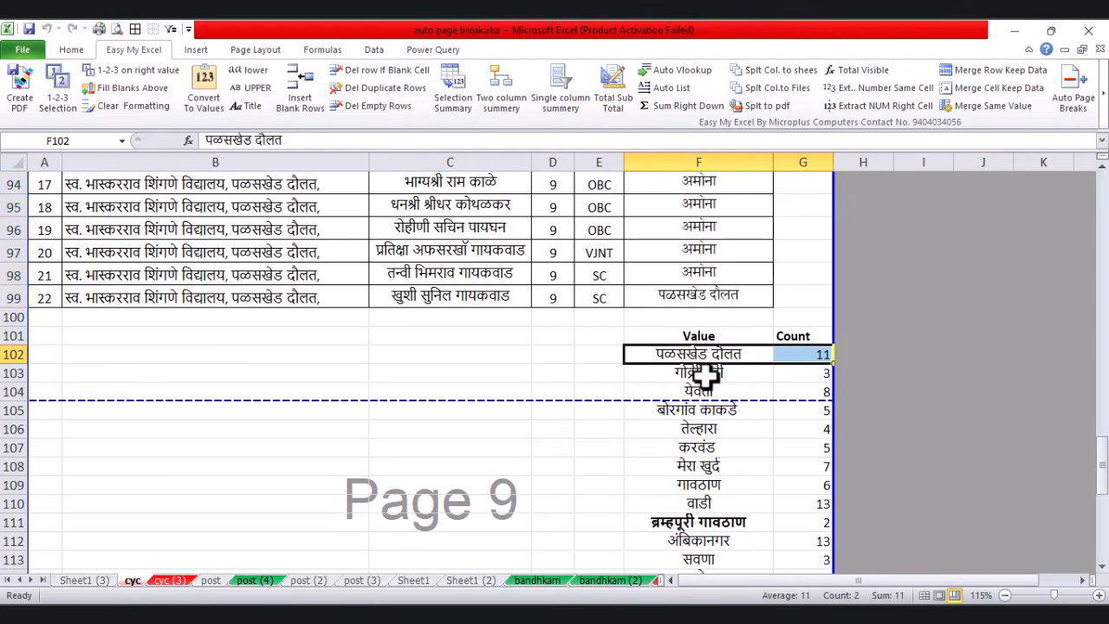
left_click_drag(705, 374, 806, 374)
scroll(746, 441, "down", 2)
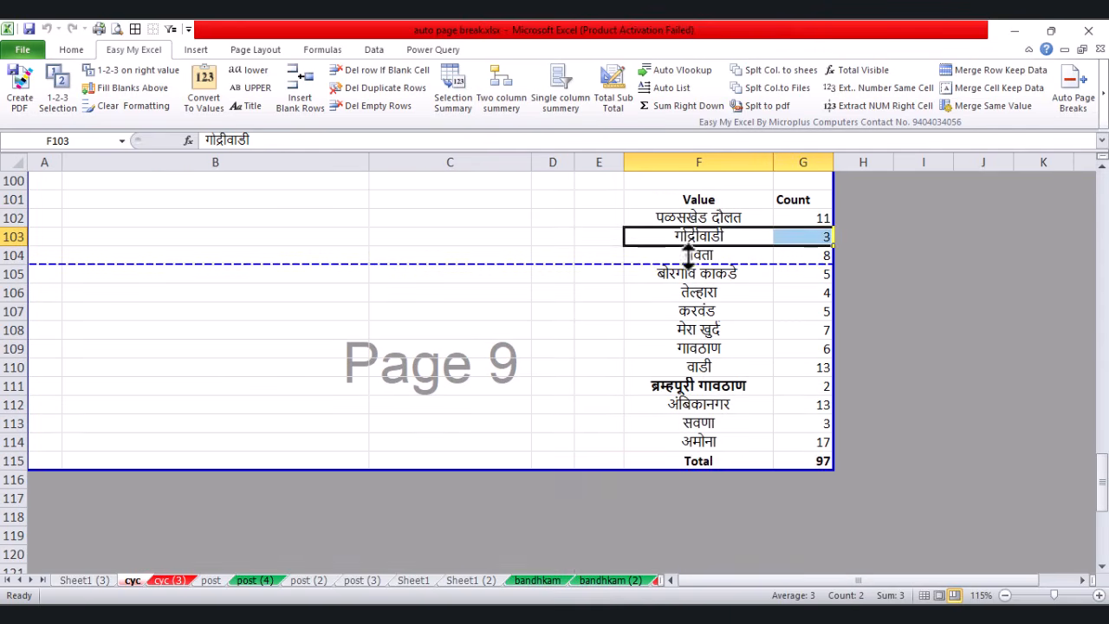
scroll(656, 290, "up", 1)
left_click_drag(658, 268, 884, 530)
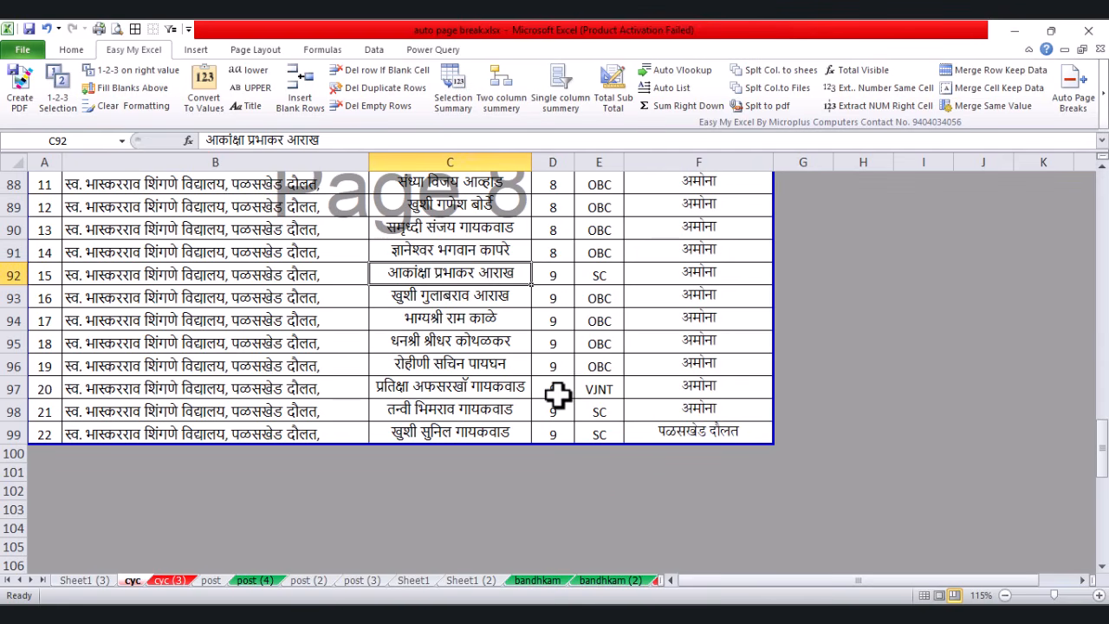
Step: Generate a Two column summery of the grade and category columns D3:E99
scroll(561, 338, "up", 20)
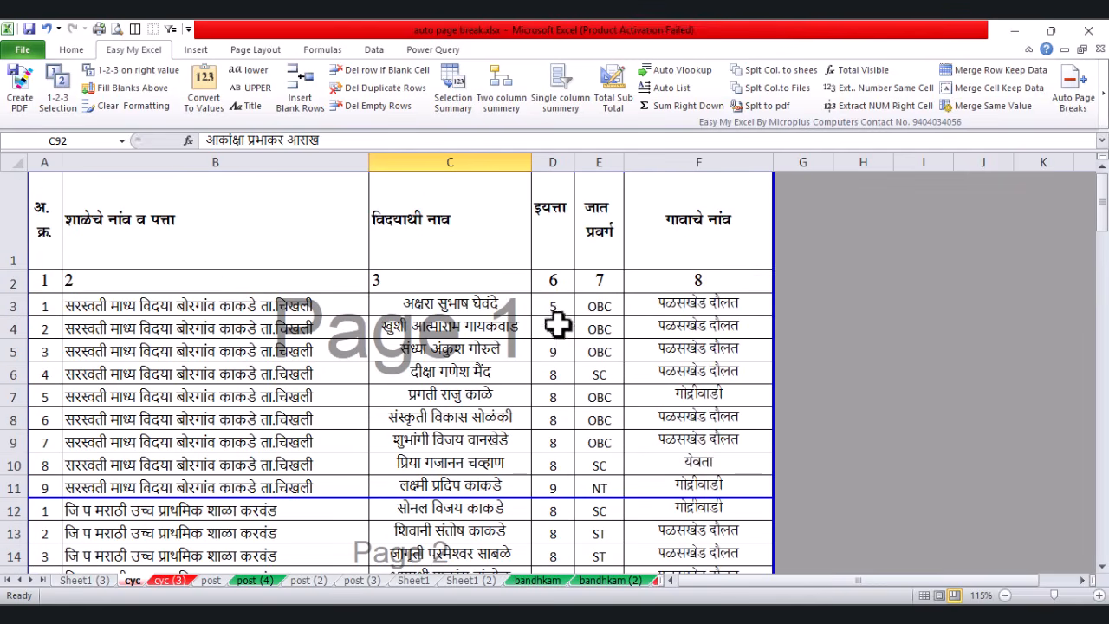
left_click_drag(554, 308, 594, 304)
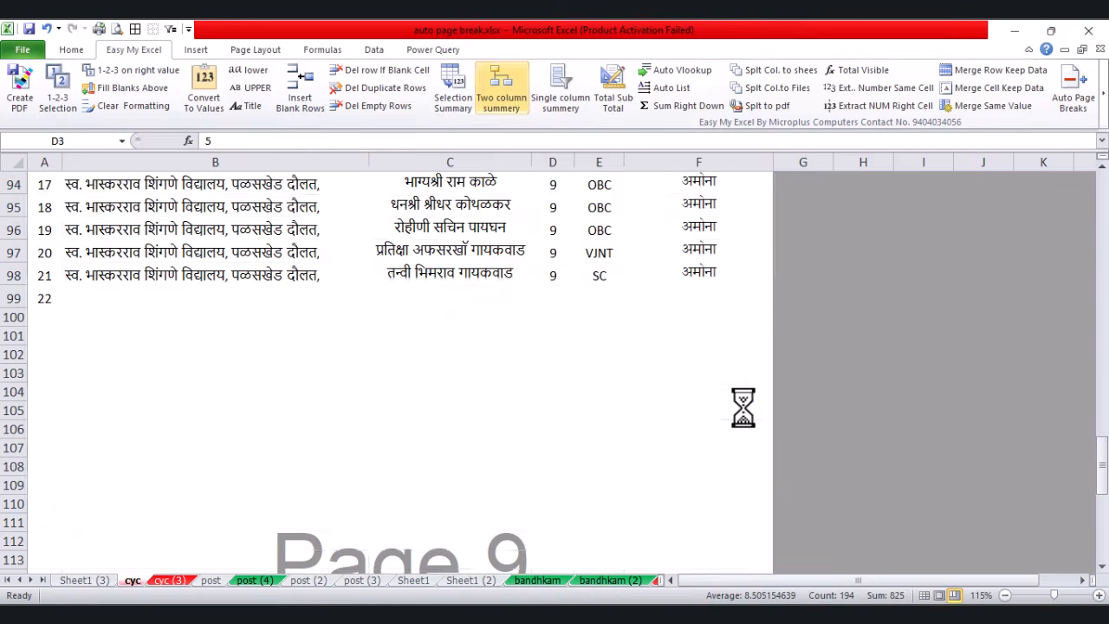
left_click(671, 372)
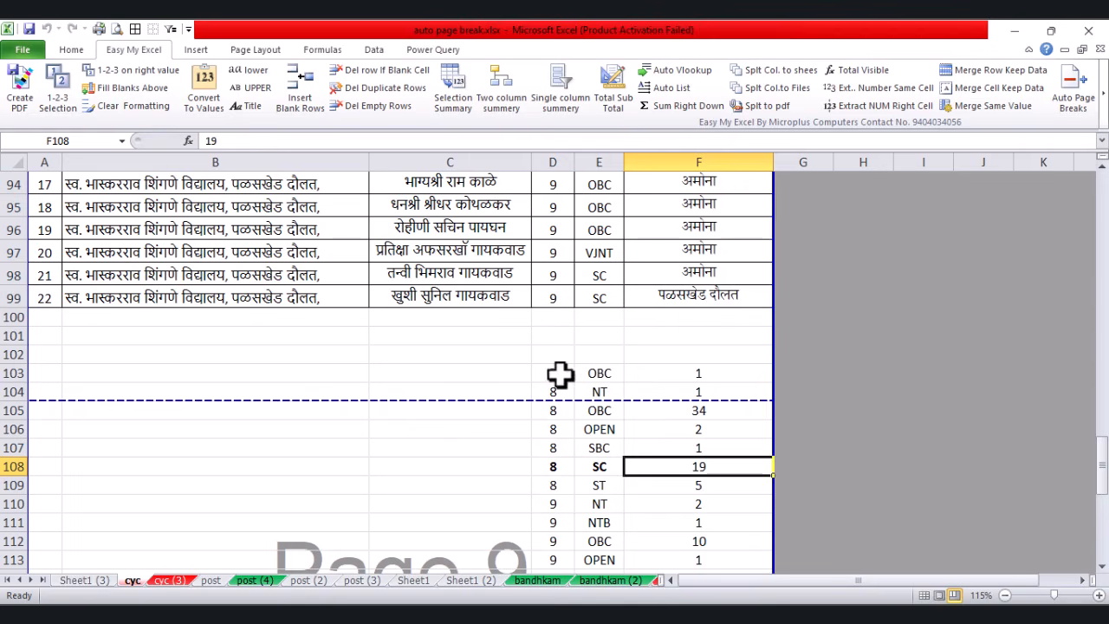
Step: Review the counts: grade 5 OBC 1, grade 8 NT 1, grade 9 SC and grade 11 rows
left_click_drag(559, 373, 685, 373)
left_click_drag(569, 391, 667, 392)
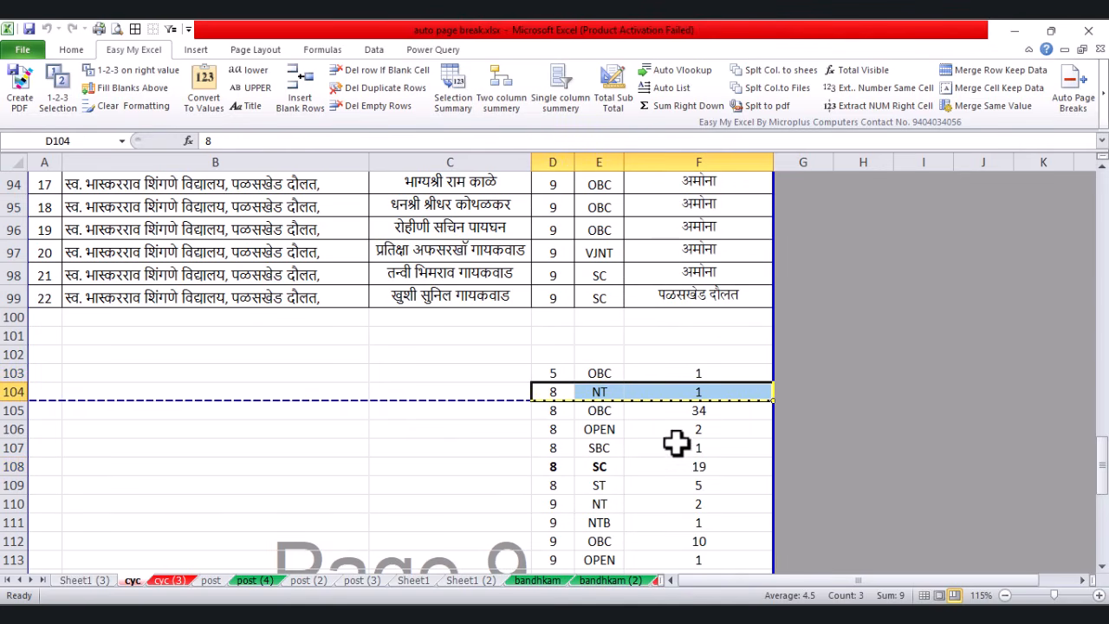
left_click_drag(701, 394, 701, 448)
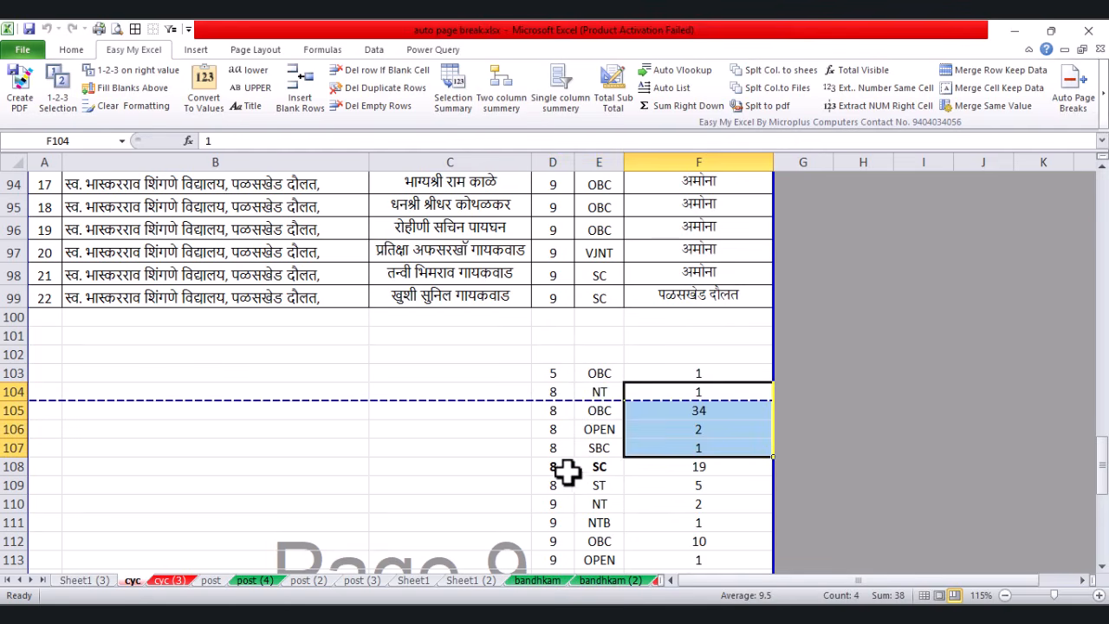
left_click_drag(568, 470, 601, 468)
scroll(641, 447, "down", 3)
left_click(560, 387)
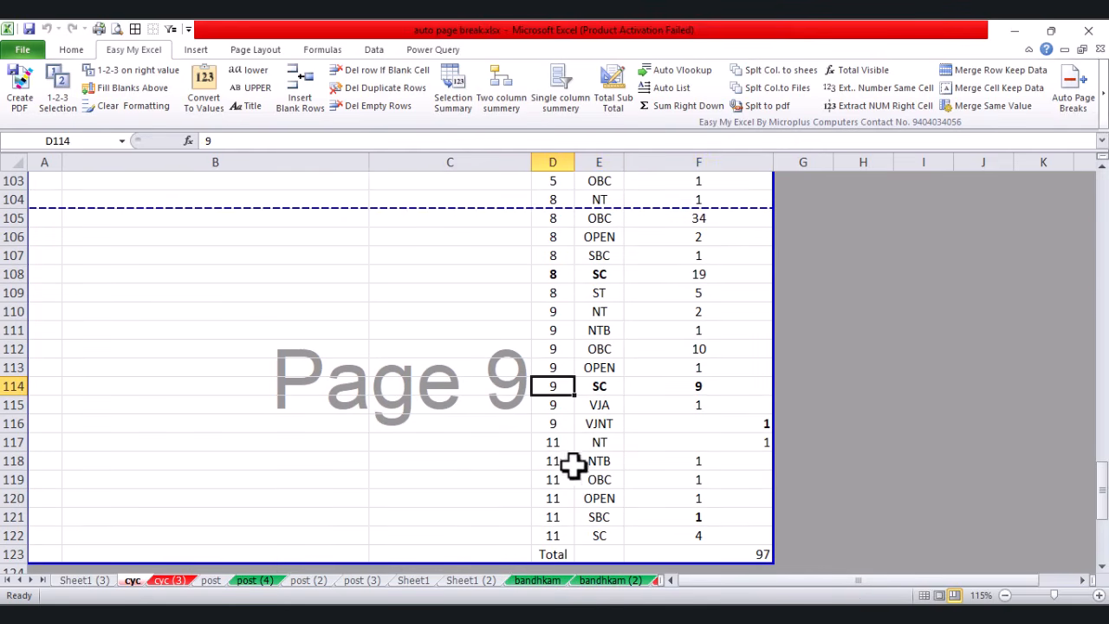
left_click(552, 479)
scroll(659, 496, "down", 8)
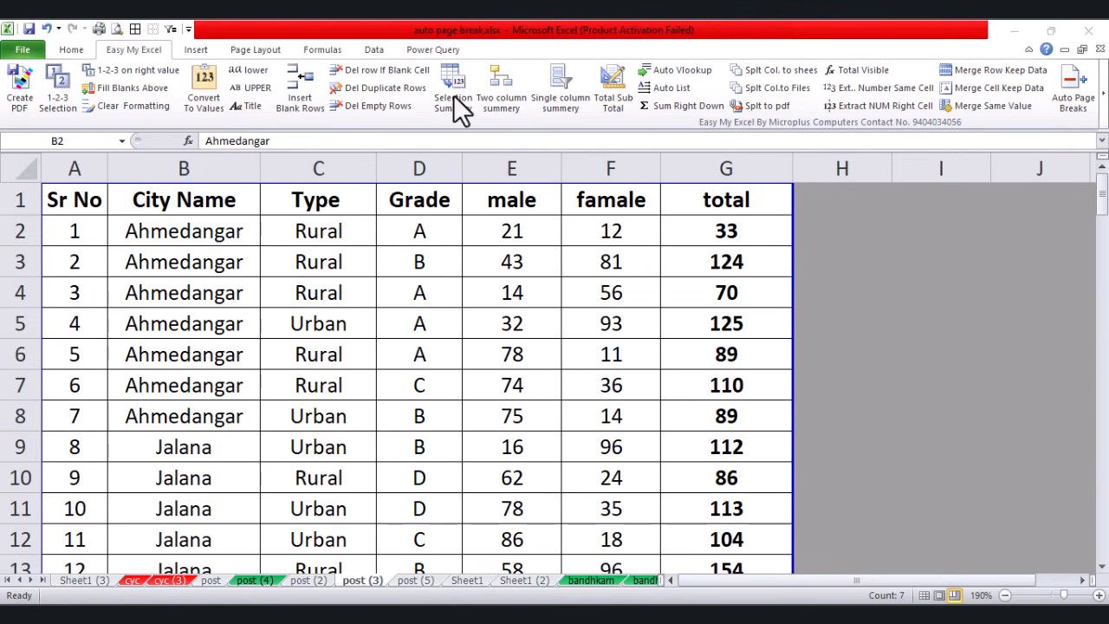
left_click(404, 319)
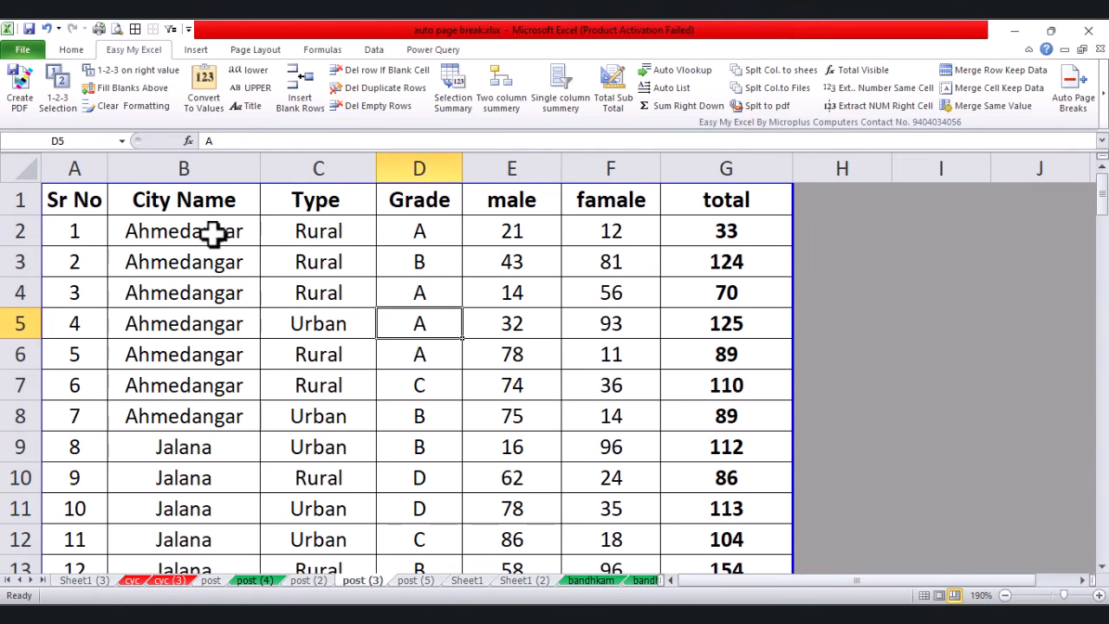
left_click_drag(205, 231, 184, 425)
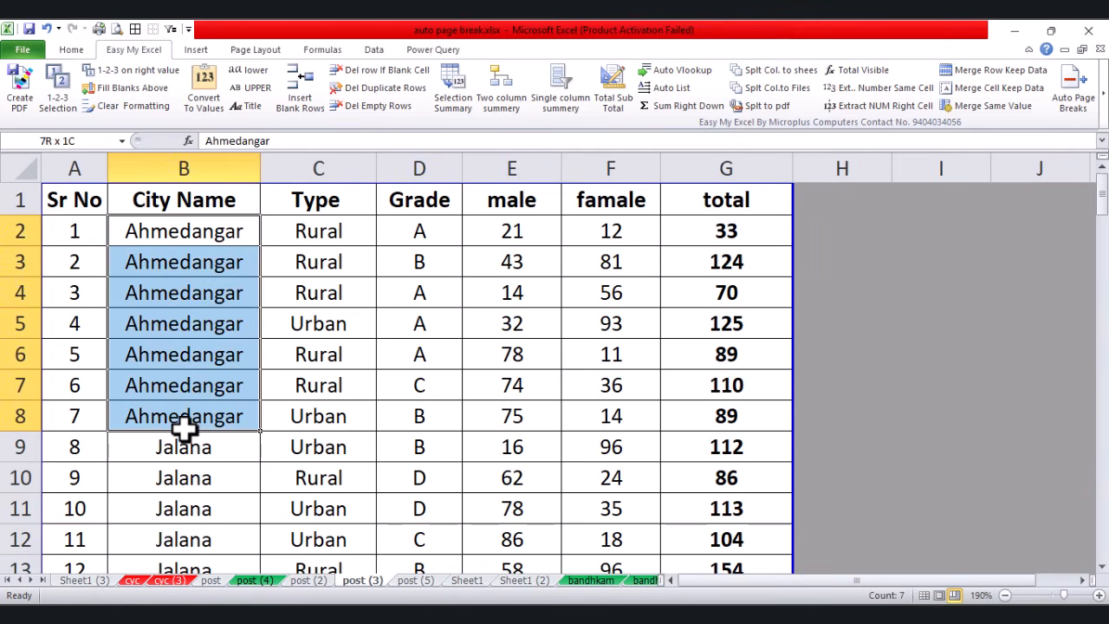
left_click(156, 417)
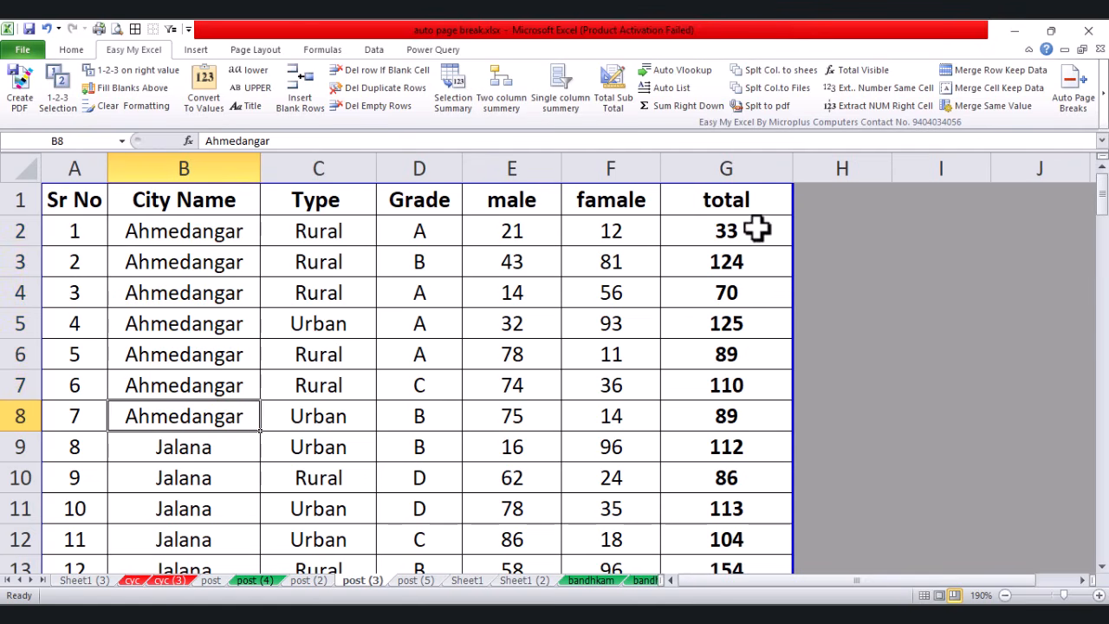
scroll(212, 415, "down", 1)
left_click_drag(210, 381, 195, 502)
scroll(205, 459, "down", 2)
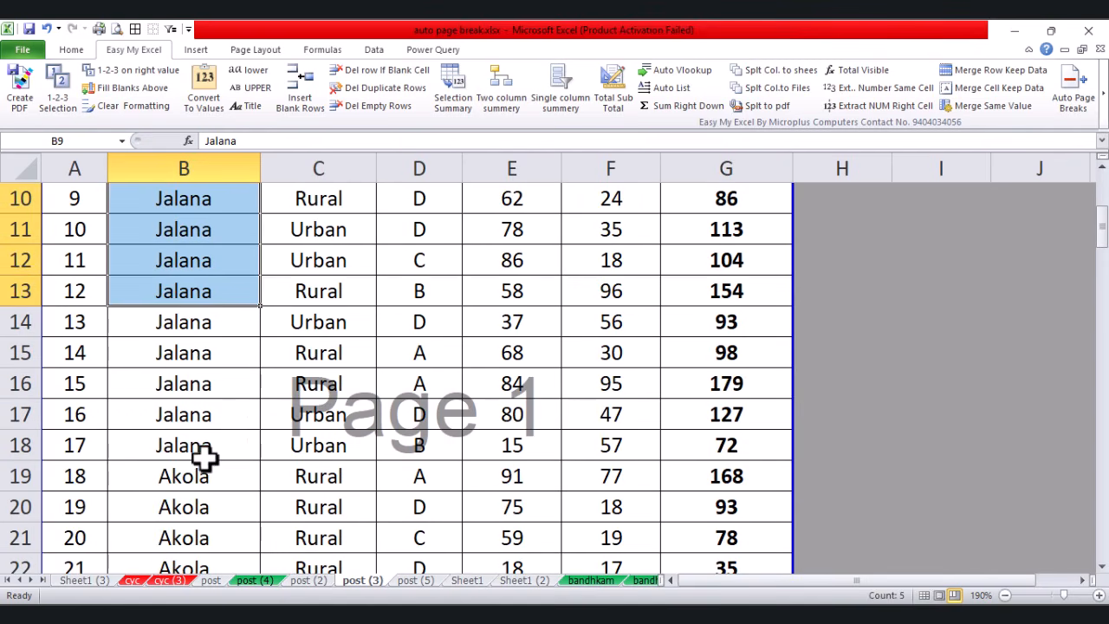
scroll(245, 492, "down", 2)
scroll(310, 490, "down", 20)
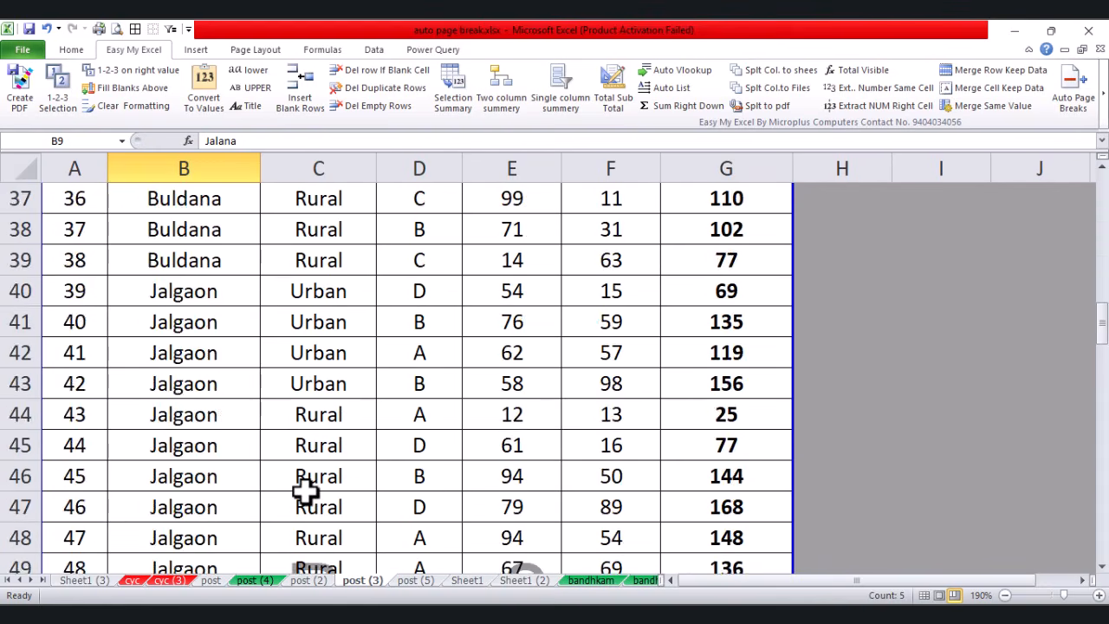
scroll(299, 489, "up", 2)
scroll(300, 489, "up", 5)
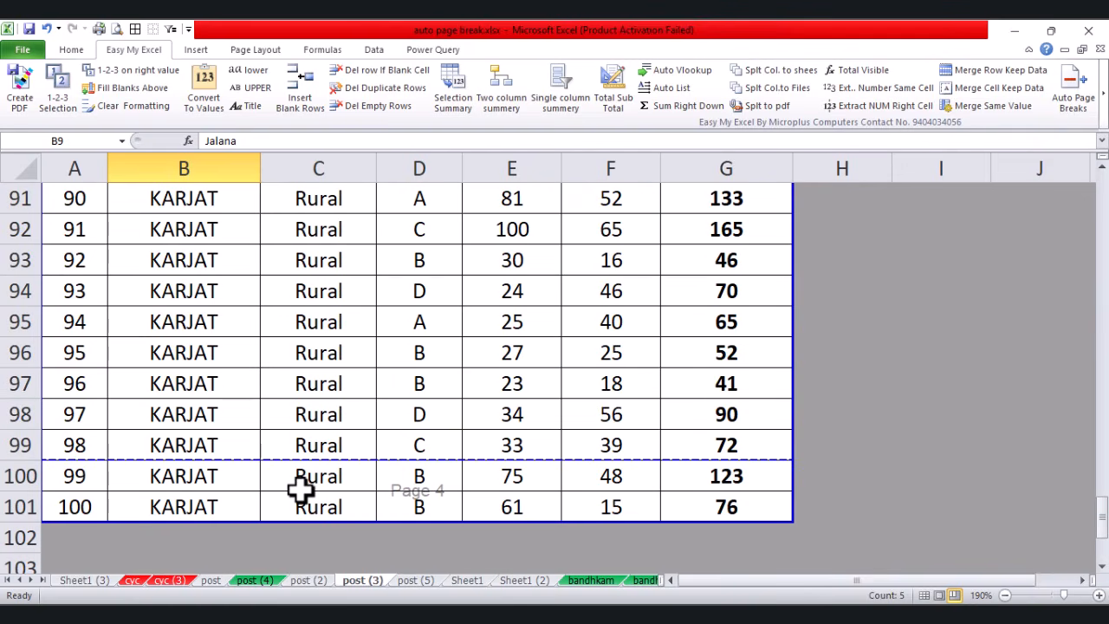
left_click(727, 506)
scroll(285, 367, "up", 20)
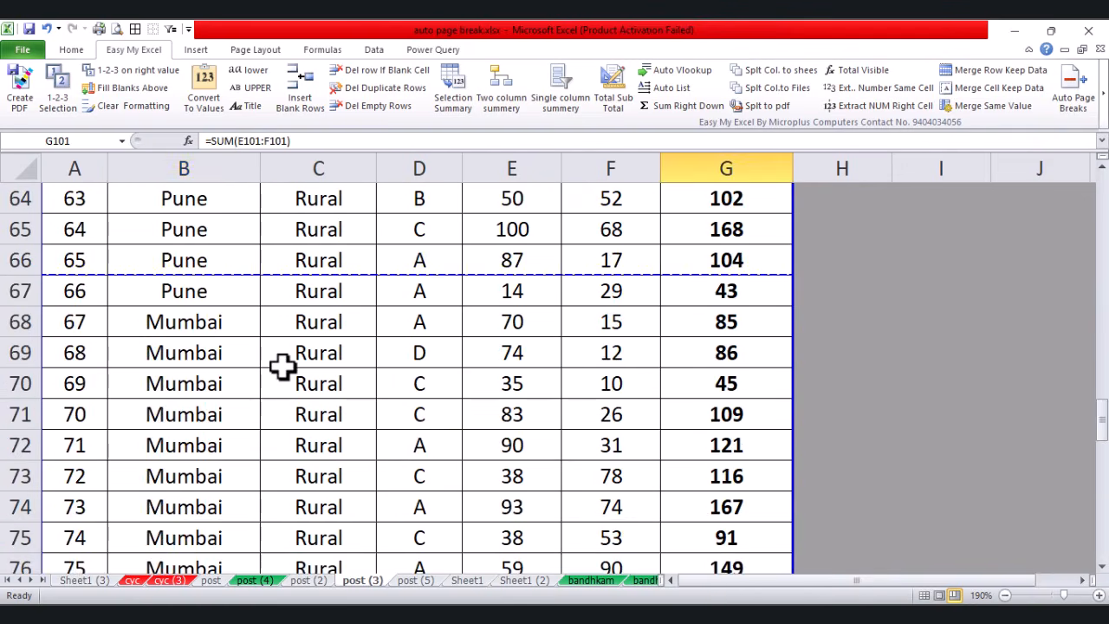
Step: Generate a per-city summary of table B2:G101 below the data, without saving first
left_click(205, 240, "shift")
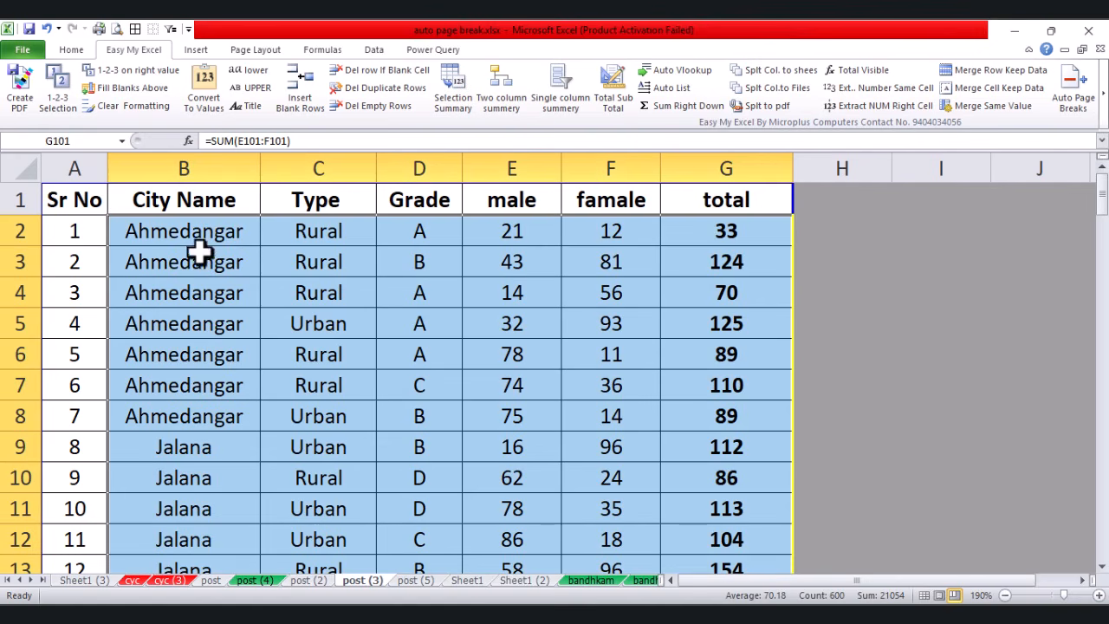
left_click(459, 97)
left_click(563, 381)
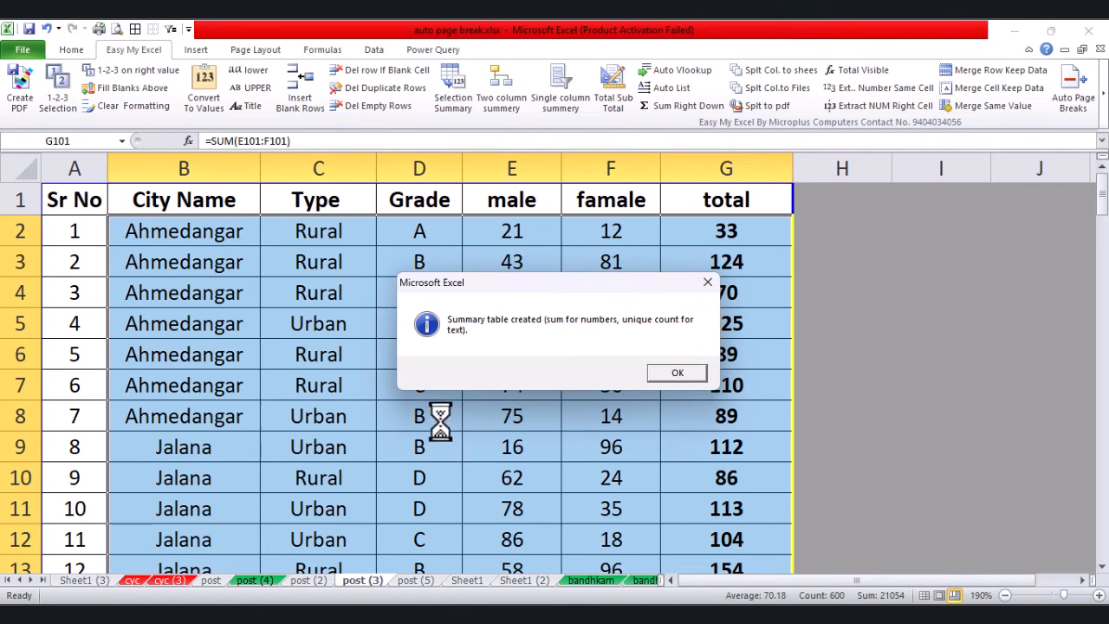
left_click(673, 375)
scroll(577, 383, "down", 20)
scroll(576, 383, "down", 20)
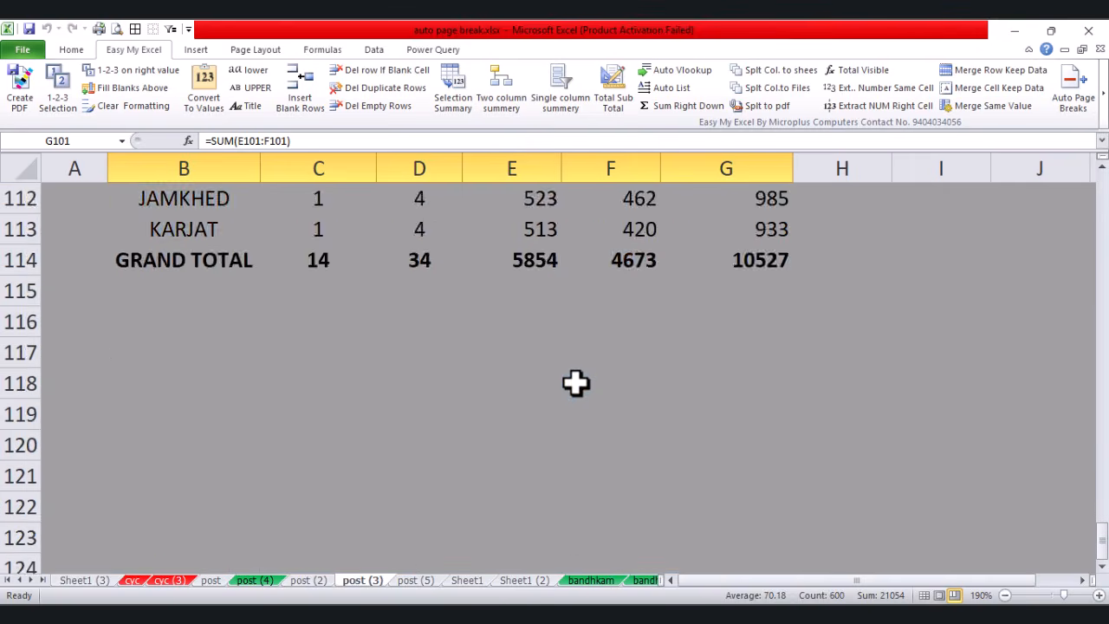
scroll(574, 381, "up", 7)
scroll(268, 303, "up", 2)
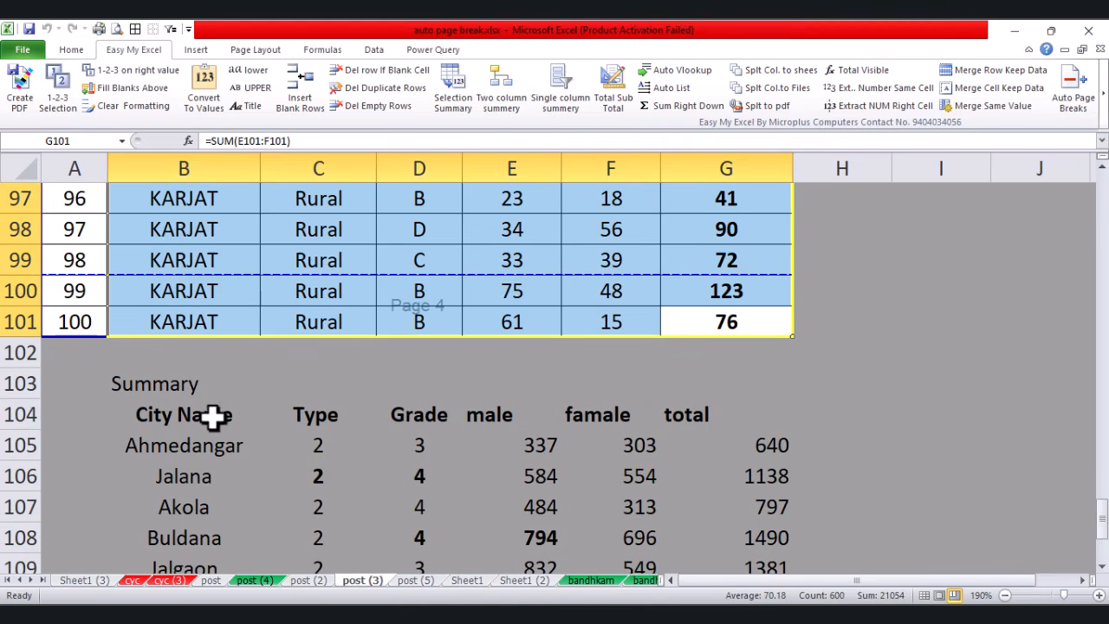
Step: Review the Ahmedangar and Jalana summary rows, then select the Summary block and delete it
left_click_drag(190, 445, 775, 448)
left_click_drag(243, 485, 419, 477)
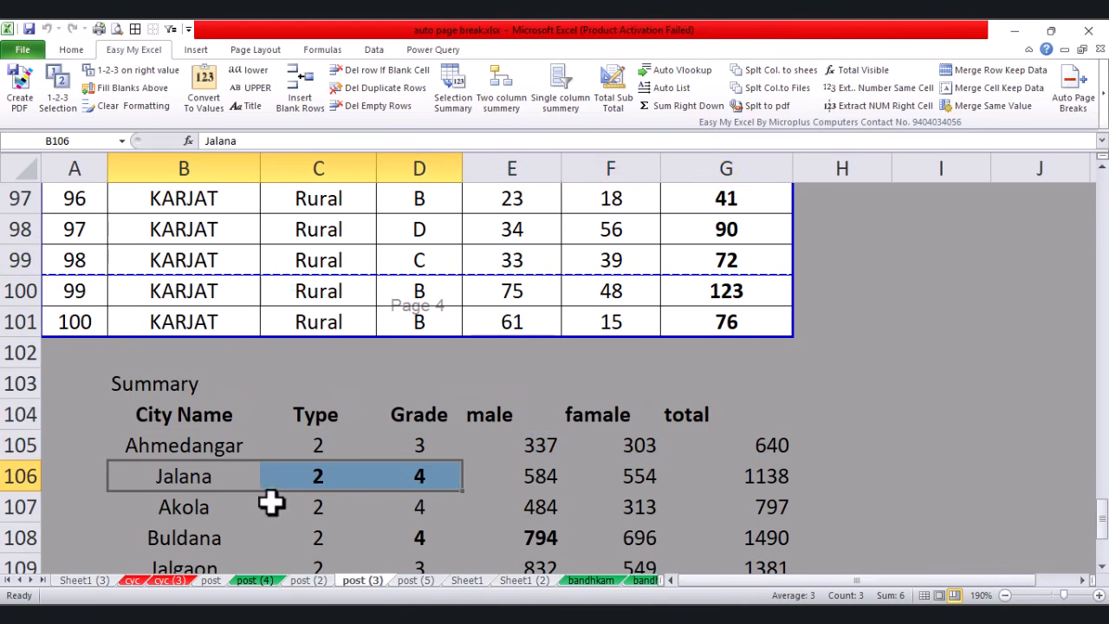
scroll(362, 468, "down", 2)
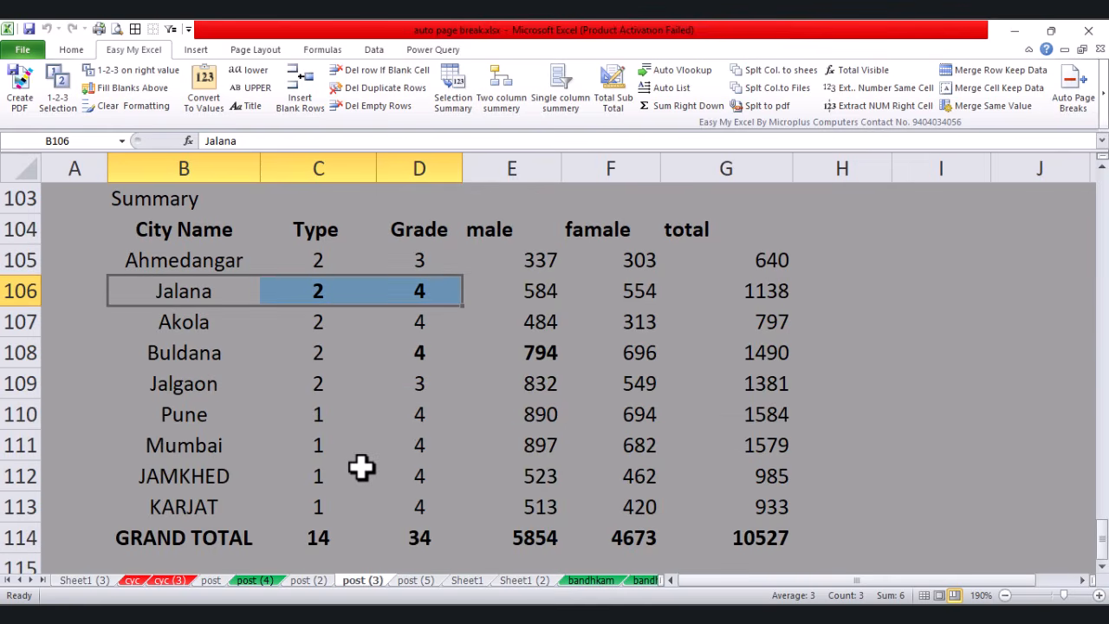
scroll(255, 391, "up", 4)
scroll(185, 413, "down", 1)
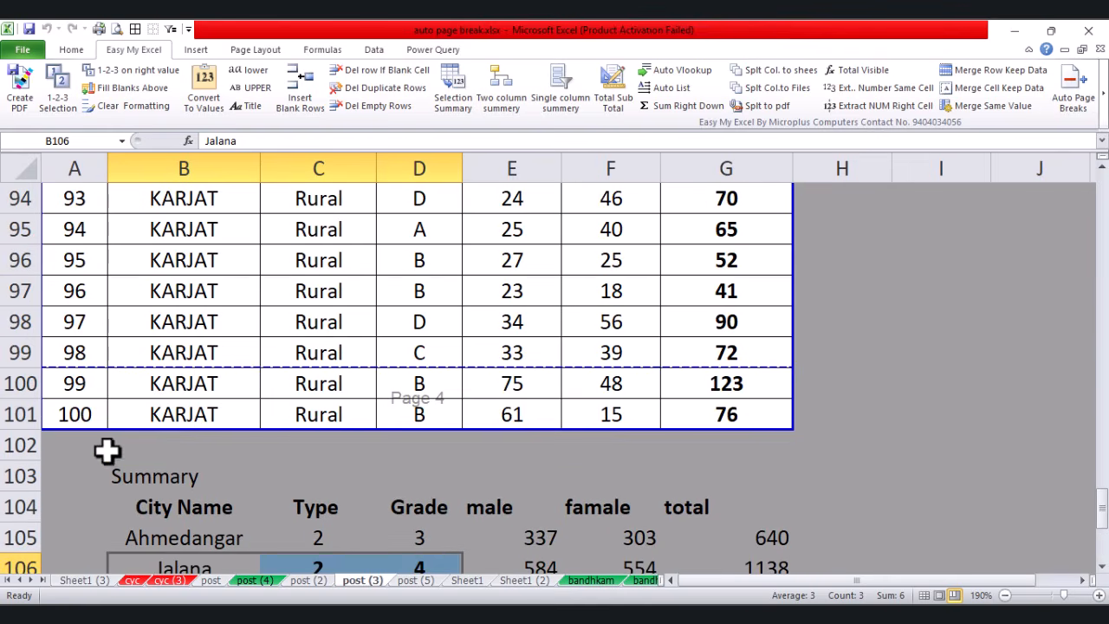
left_click_drag(106, 448, 797, 598)
key("Delete")
scroll(442, 321, "up", 3)
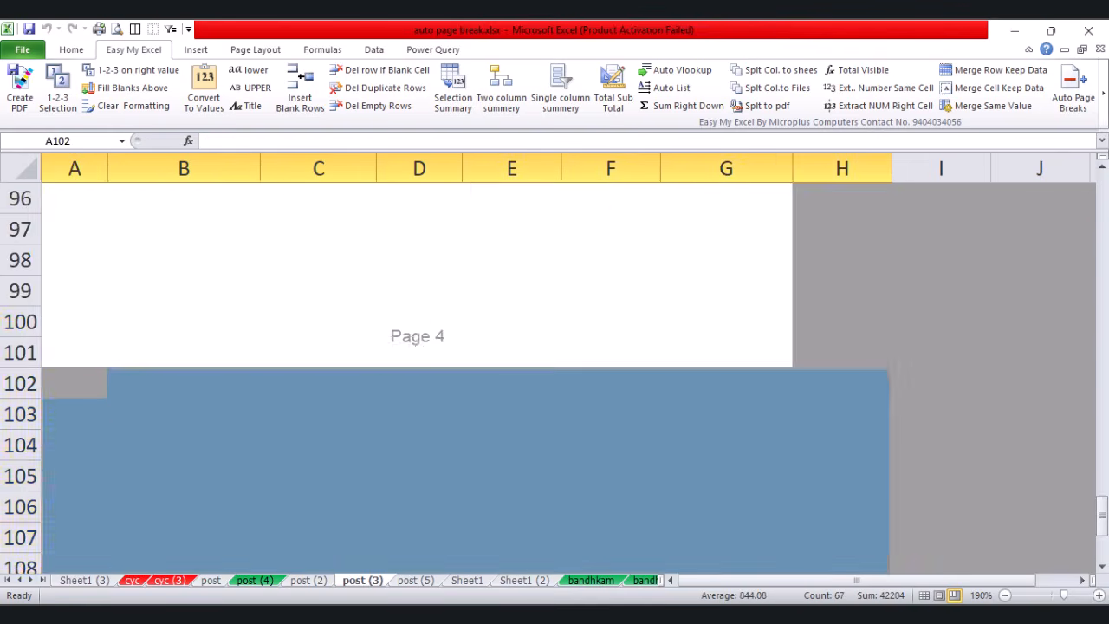
left_click(403, 266)
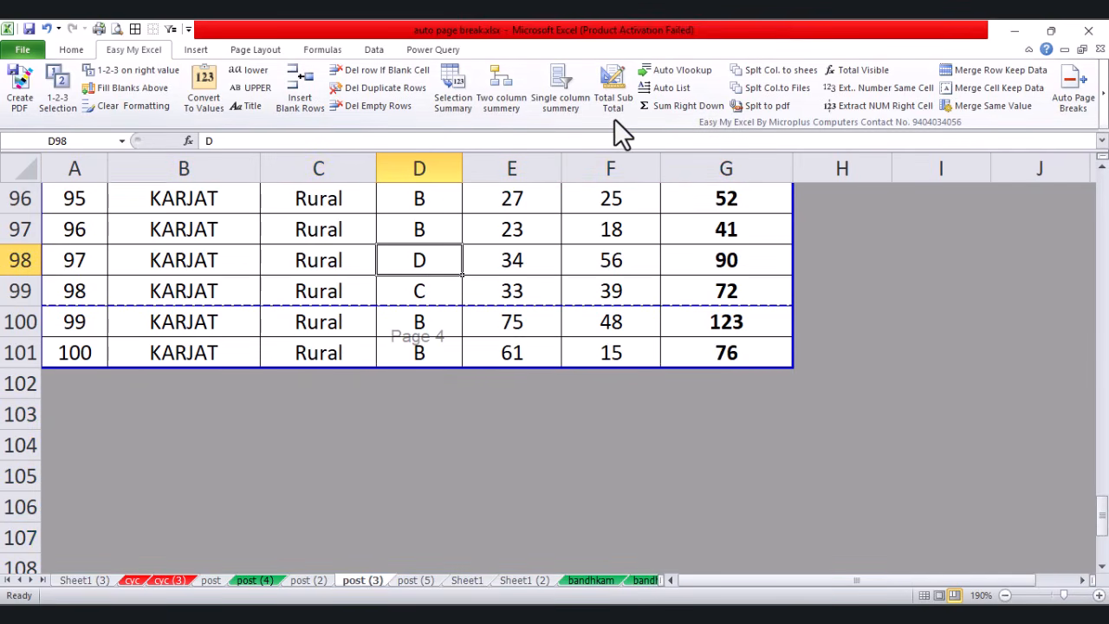
scroll(404, 320, "up", 20)
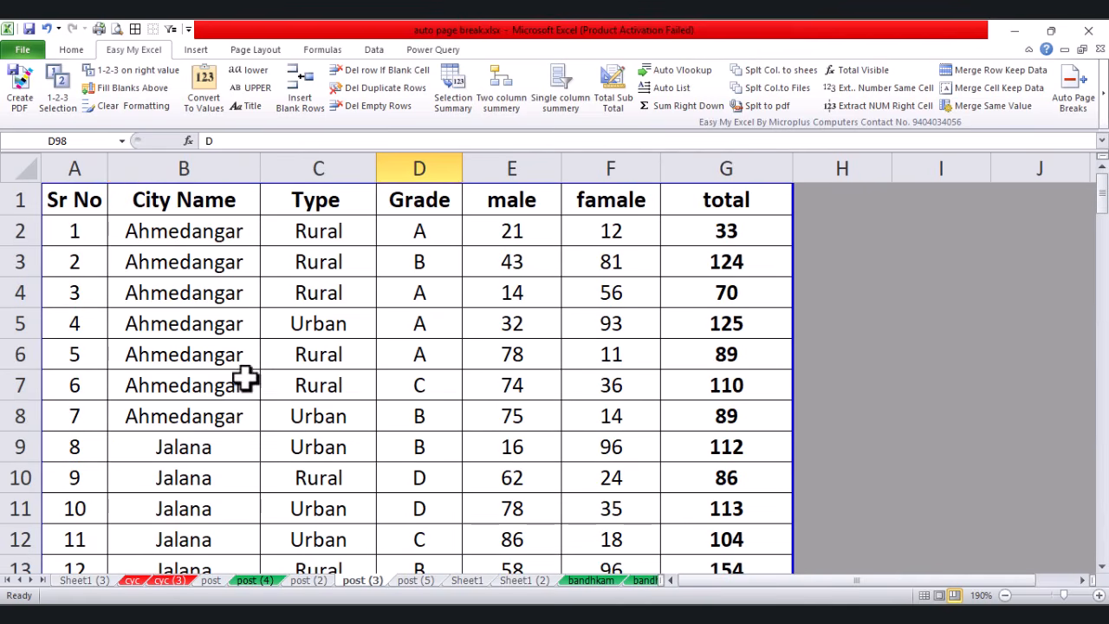
left_click(221, 410)
left_click(14, 446)
right_click(14, 446)
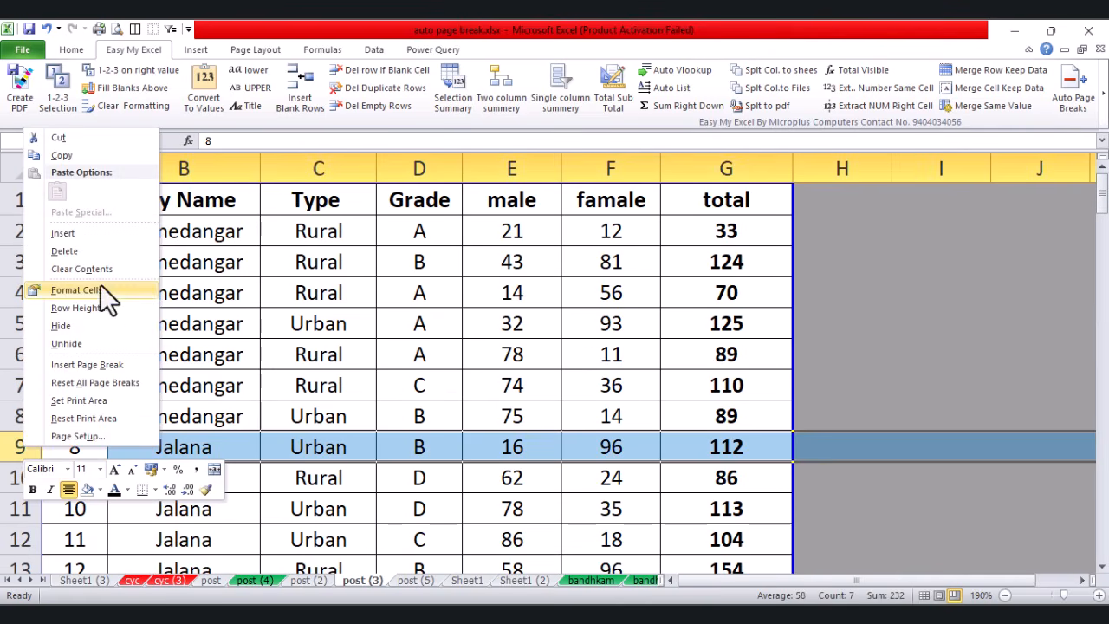
left_click(81, 234)
left_click_drag(511, 261, 507, 446)
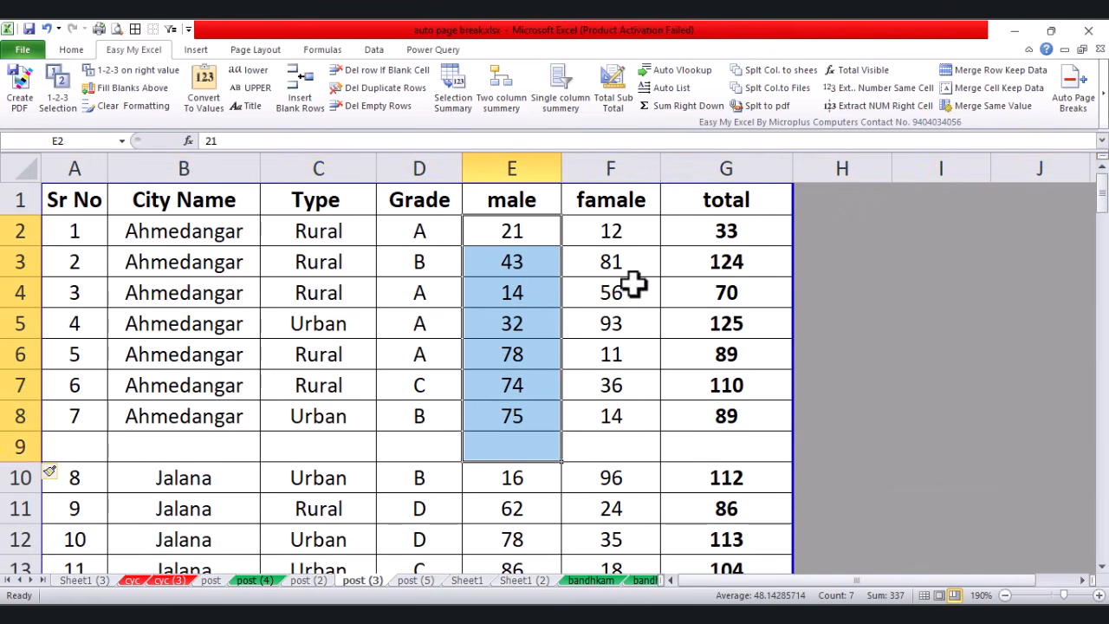
left_click_drag(617, 261, 613, 324)
left_click(754, 301)
scroll(275, 518, "down", 1)
scroll(372, 537, "down", 2)
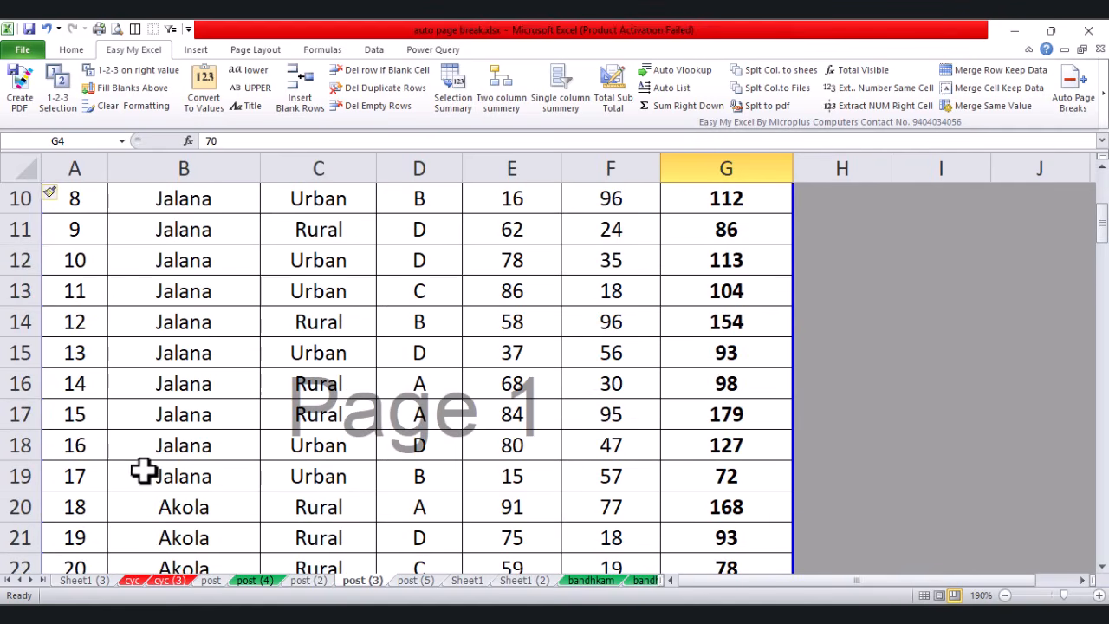
scroll(257, 464, "up", 3)
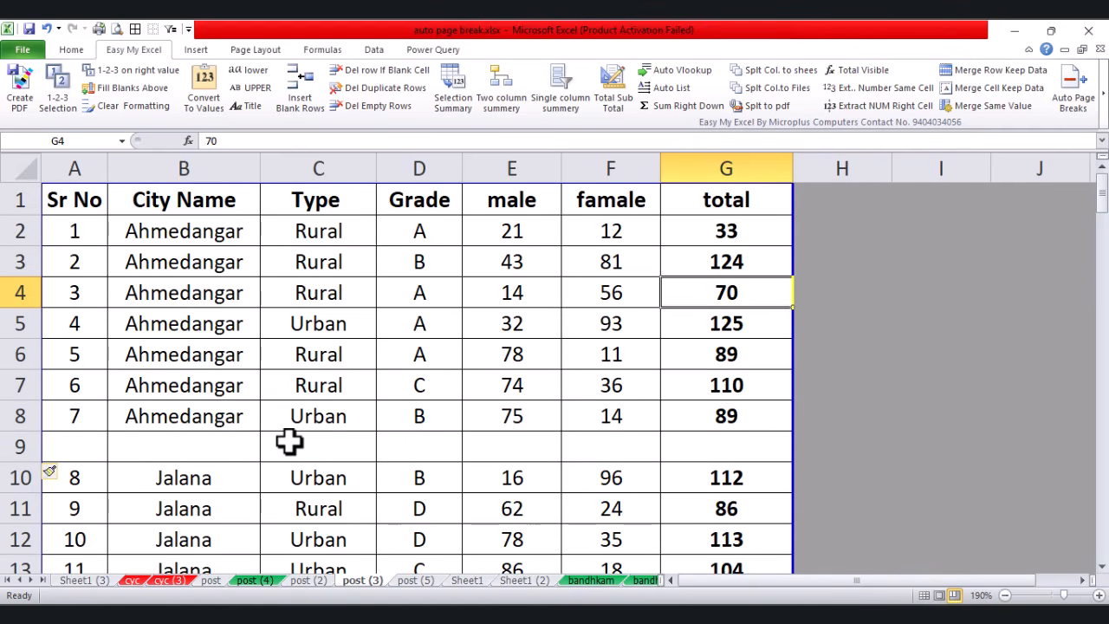
key("ctrl+z")
Step: Insert Total rows for each city group in B2:G101 with Total Sub Total, without saving
left_click_drag(212, 232, 711, 530)
scroll(404, 304, "up", 18)
scroll(404, 303, "up", 12)
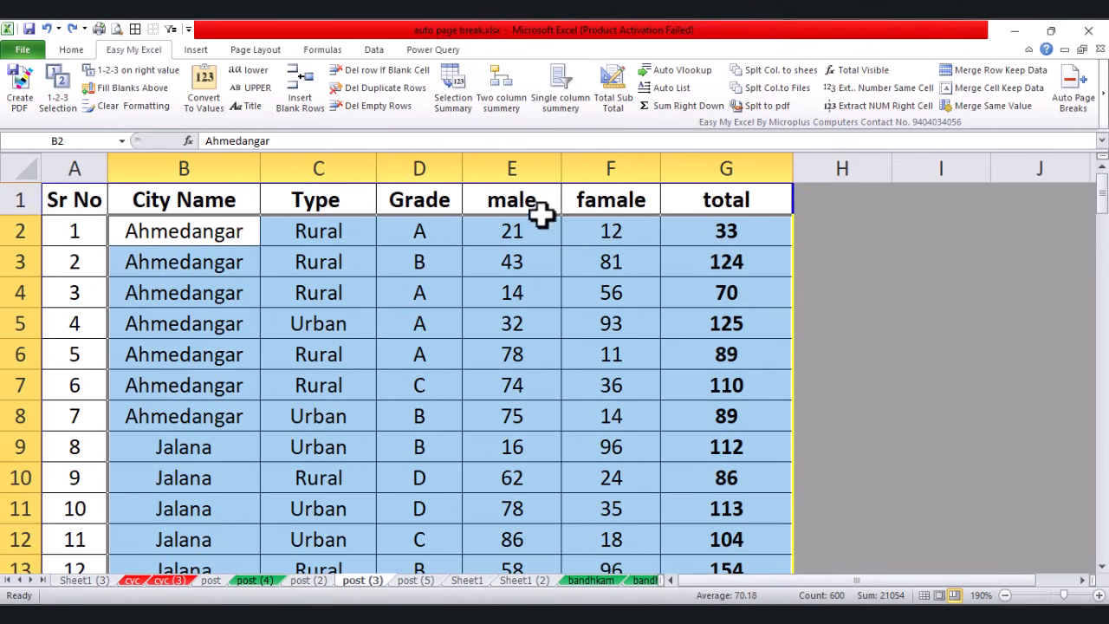
left_click(612, 99)
left_click(564, 380)
left_click(690, 371)
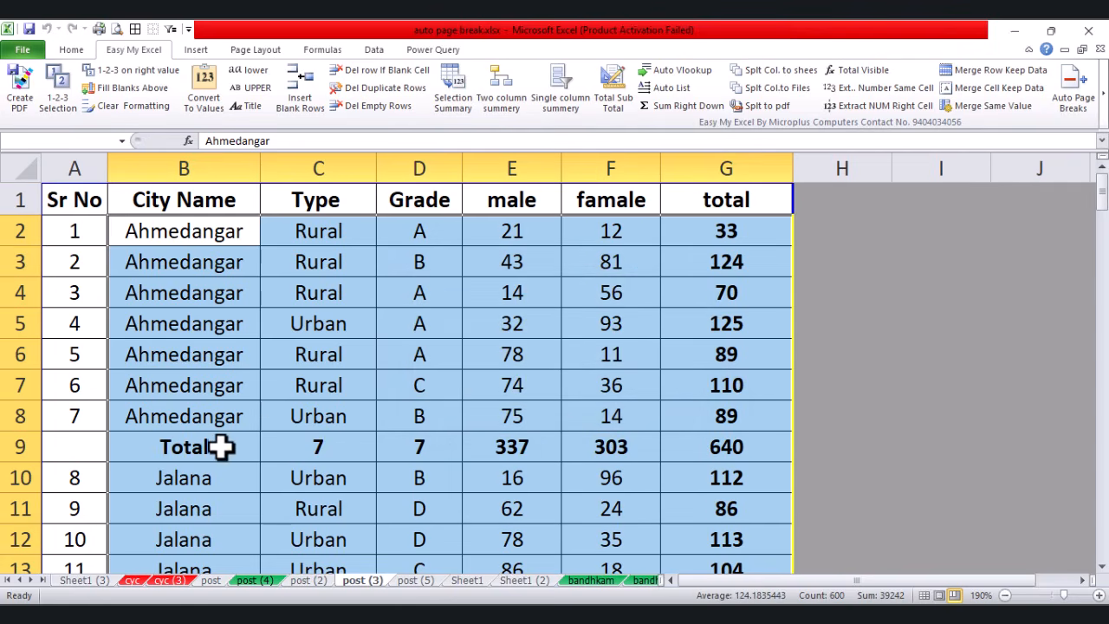
Step: Check the new Totals in rows 9 and 20, and move the last page break below the final Total
left_click(182, 446)
scroll(587, 469, "down", 3)
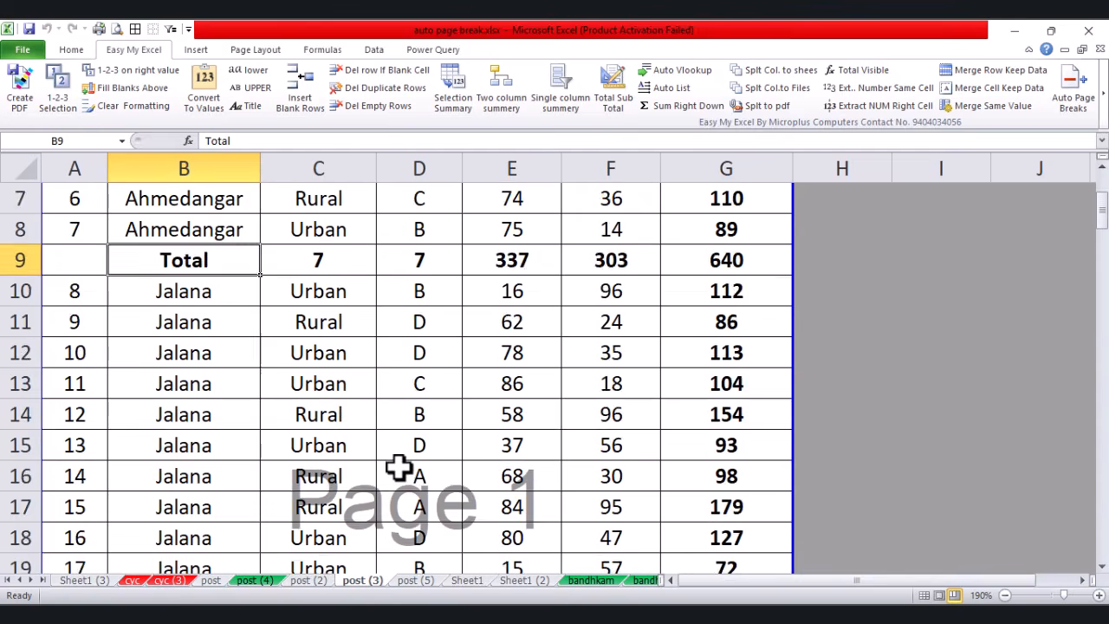
left_click(169, 496)
scroll(260, 471, "down", 4)
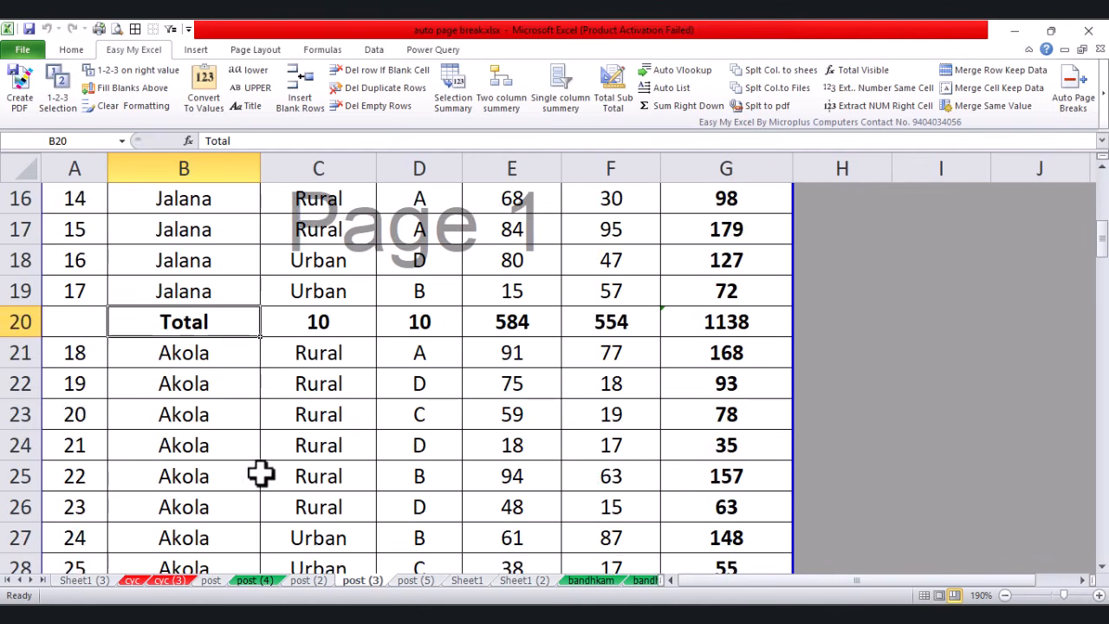
scroll(395, 439, "down", 20)
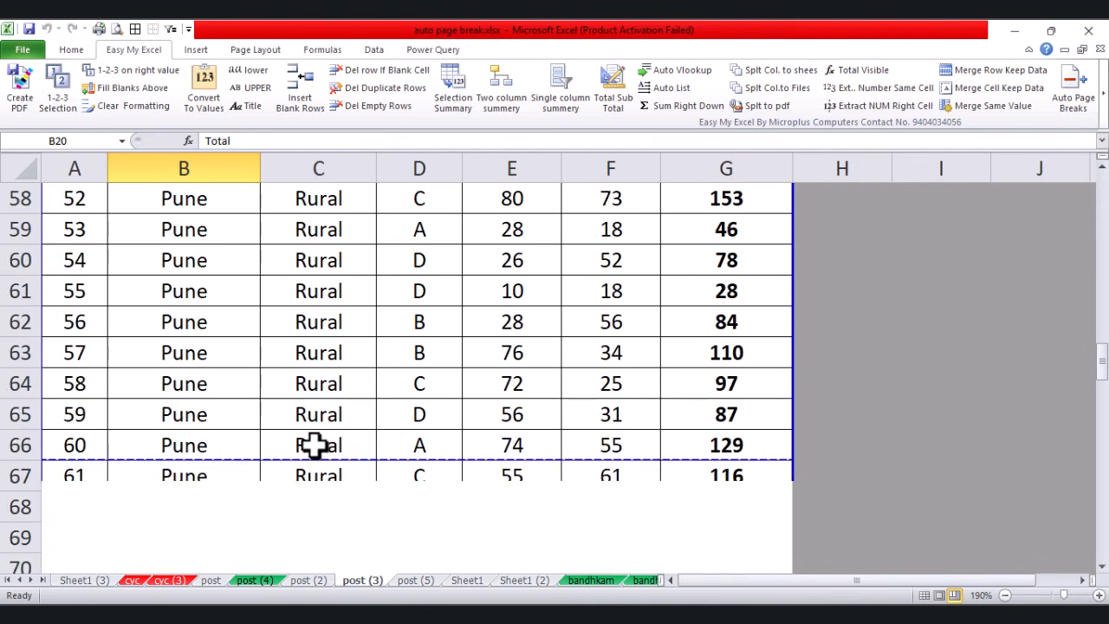
scroll(313, 446, "up", 6)
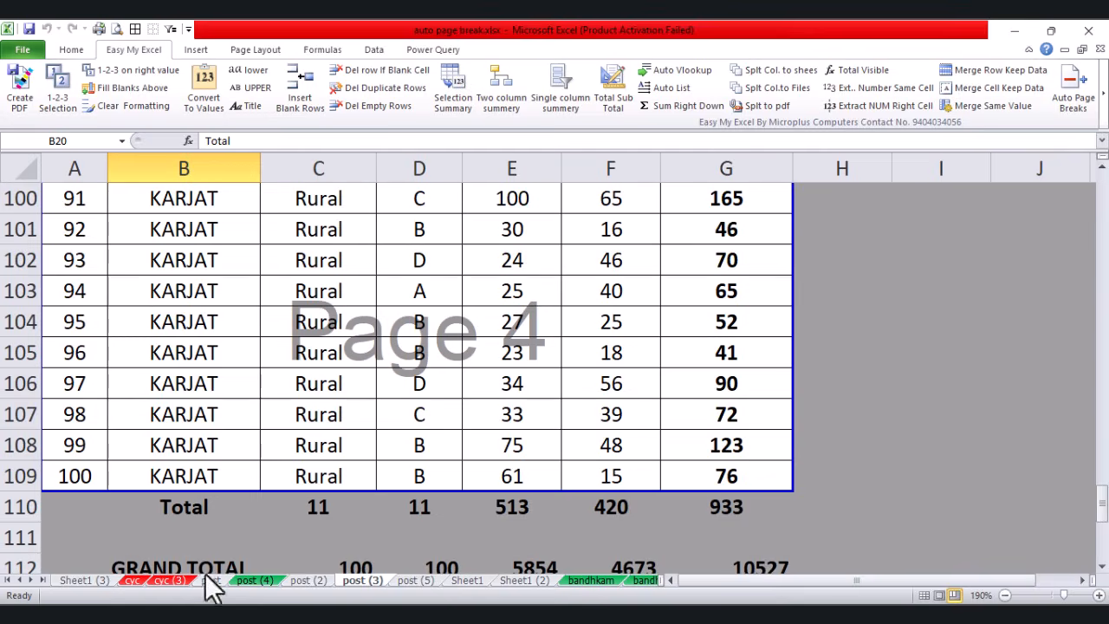
scroll(652, 482, "down", 1)
left_click_drag(578, 400, 583, 494)
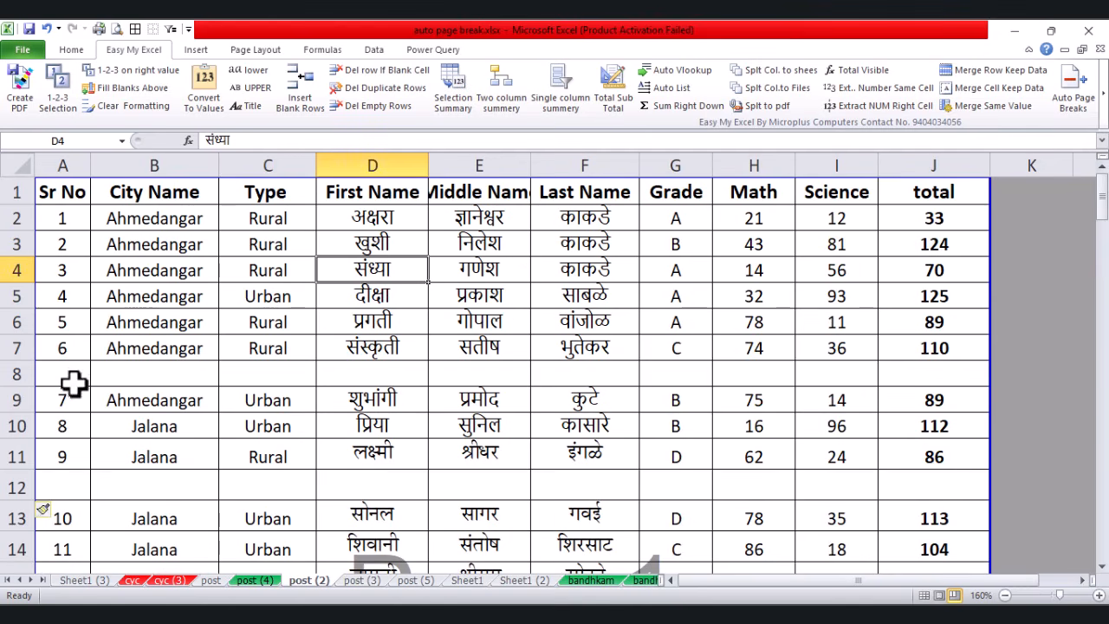
Step: Point out the empty rows 8 and 12 in the post (2) student table
left_click_drag(75, 381, 985, 384)
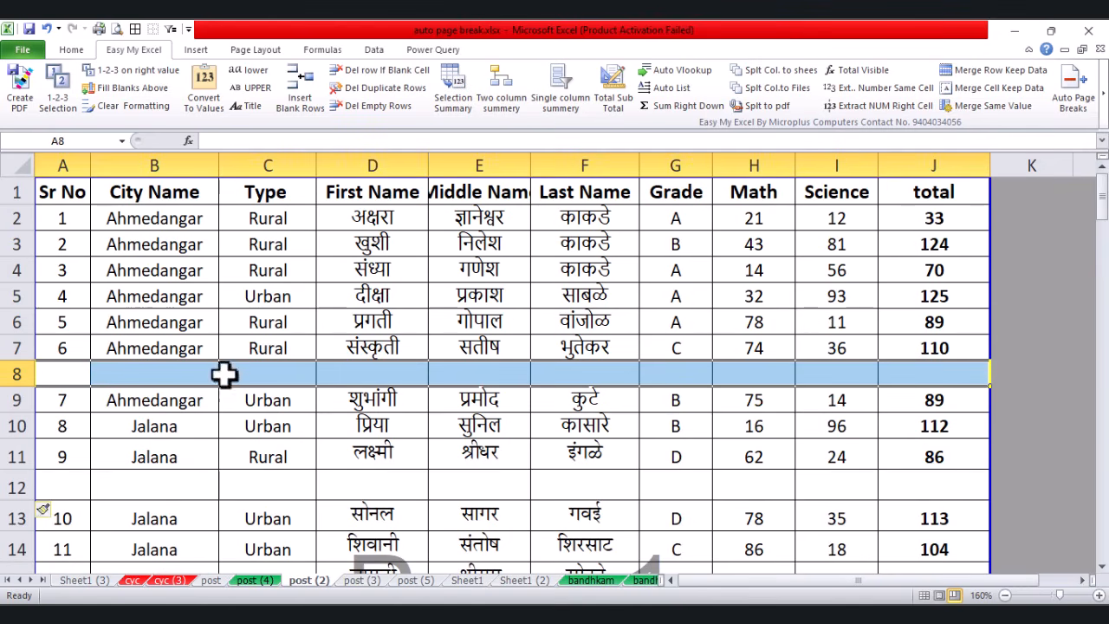
left_click_drag(58, 464, 780, 468)
left_click_drag(921, 487, 39, 485)
Step: Delete the empty rows from A2:J19 using Del Empty Rows, skipping the save
left_click(295, 305)
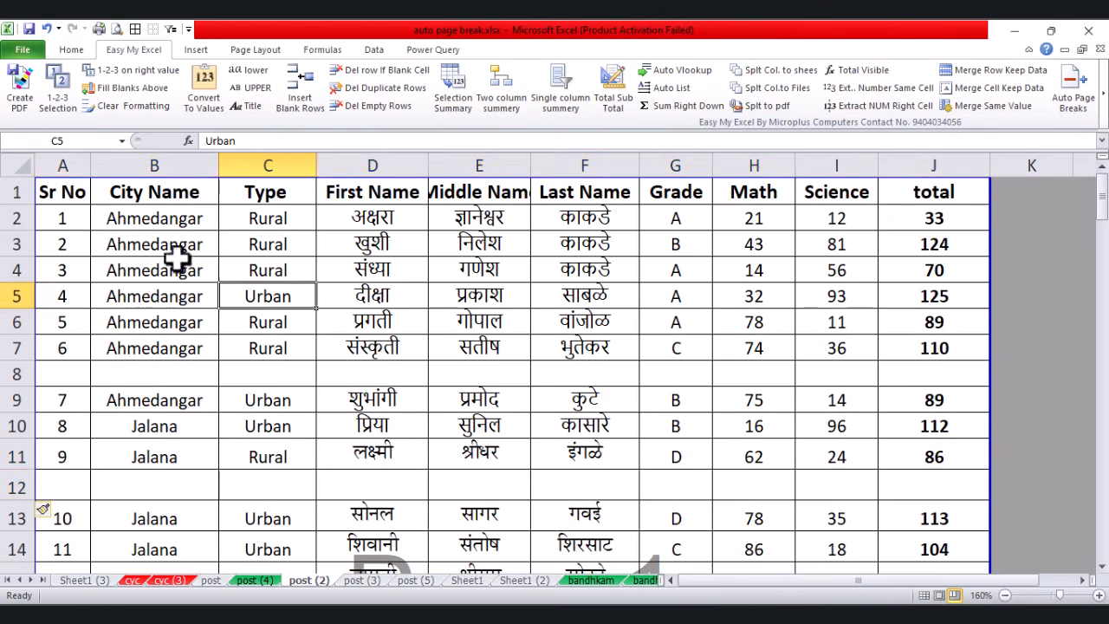
left_click_drag(54, 218, 929, 515)
scroll(452, 511, "up", 3)
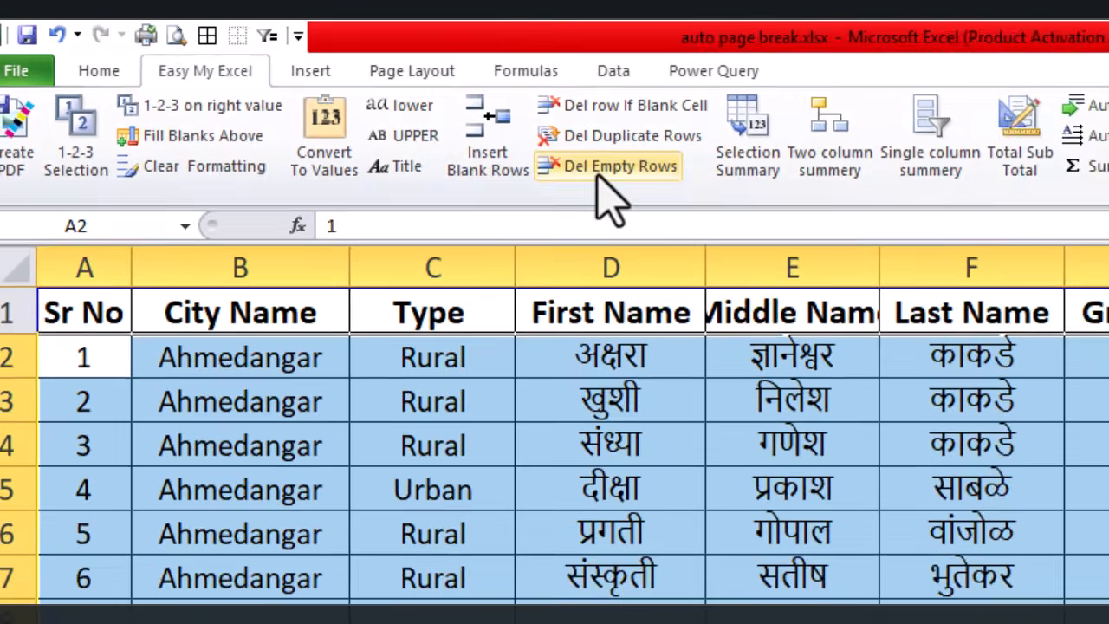
left_click(645, 189)
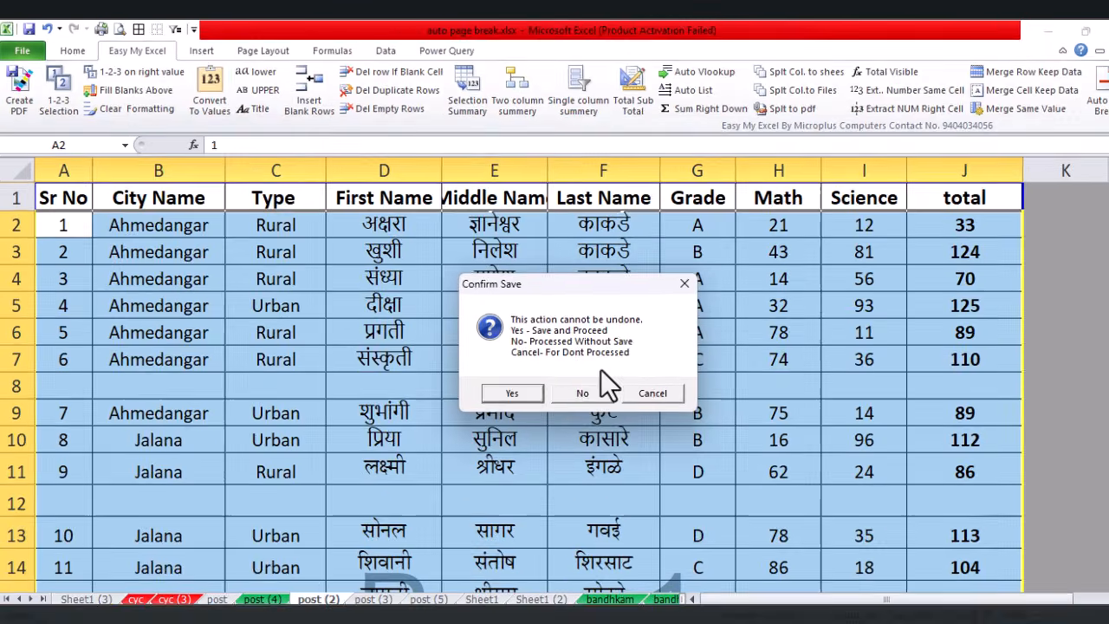
left_click(564, 381)
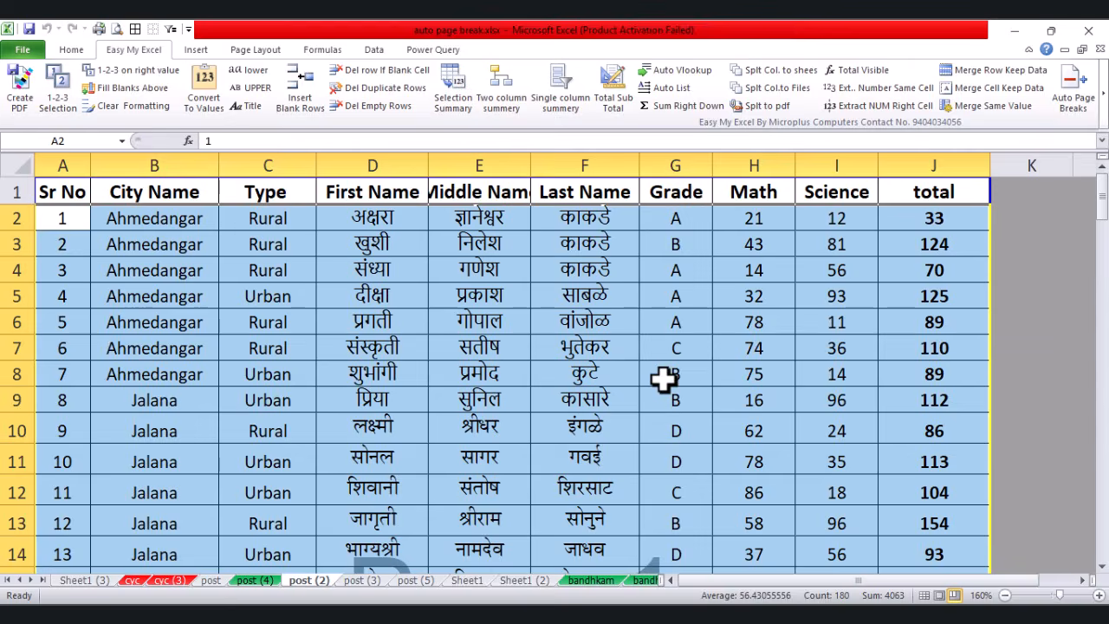
left_click(663, 379)
Step: Select the first eleven student rows A2:J12 on post (2)
left_click(352, 366)
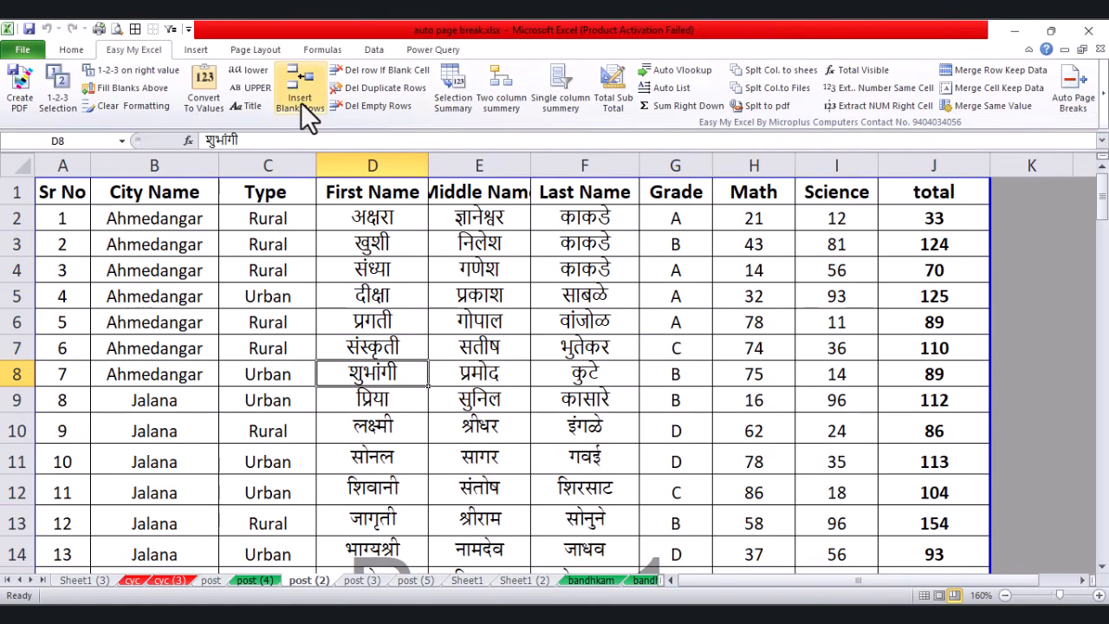
key("Left")
key("Left")
key("Up")
left_click(72, 250)
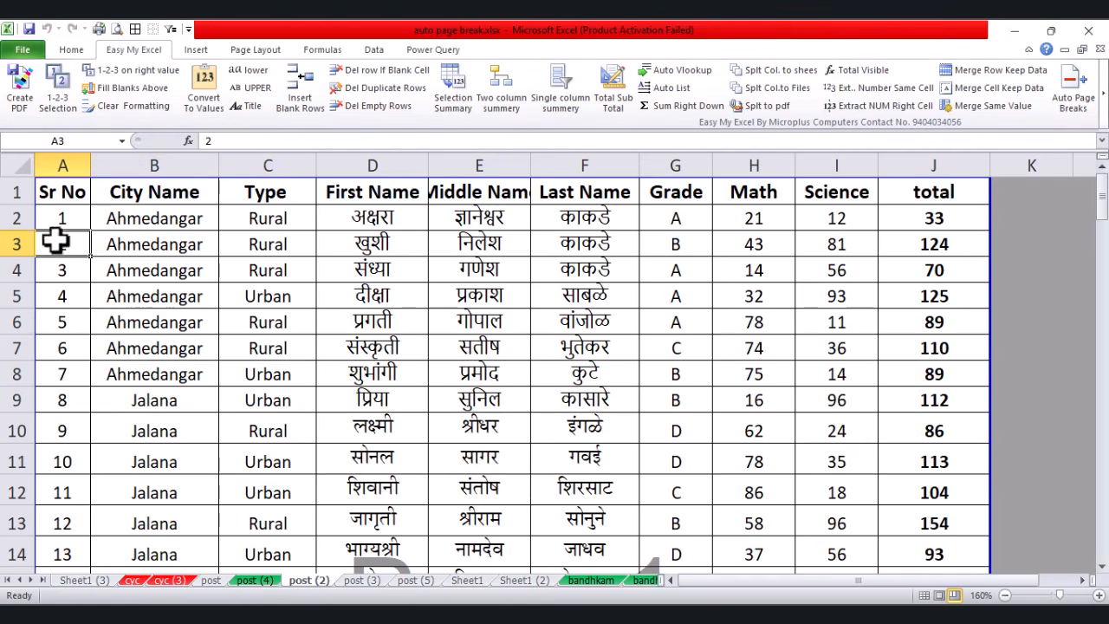
left_click_drag(66, 220, 917, 487)
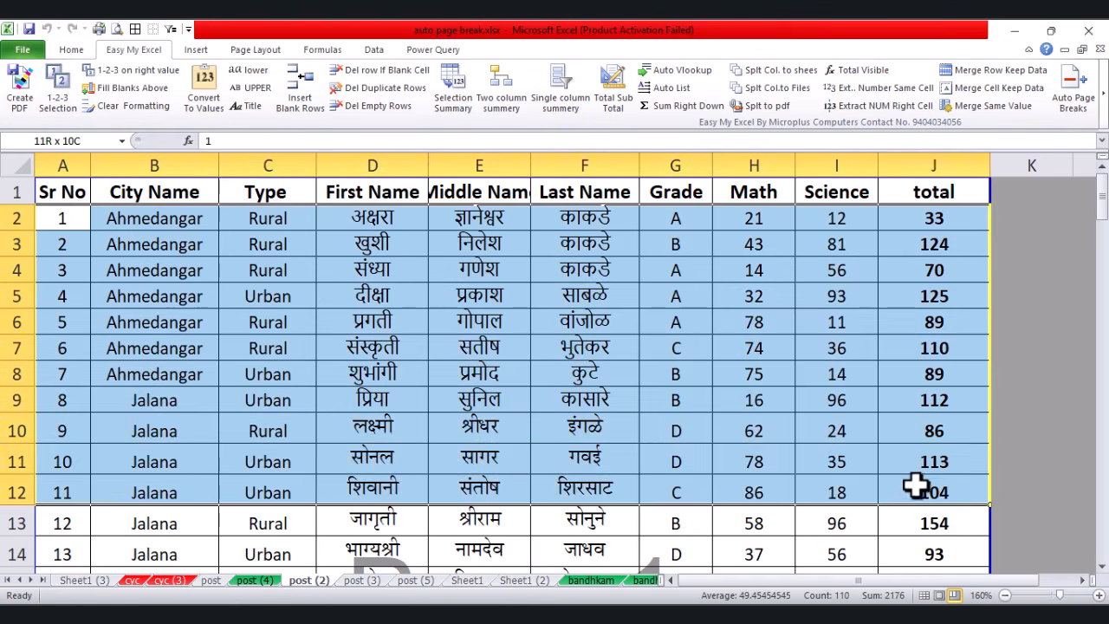
Step: Insert 2 blank rows after each selected row with Insert Blank Rows, skipping the save
left_click(291, 110)
left_click(567, 385)
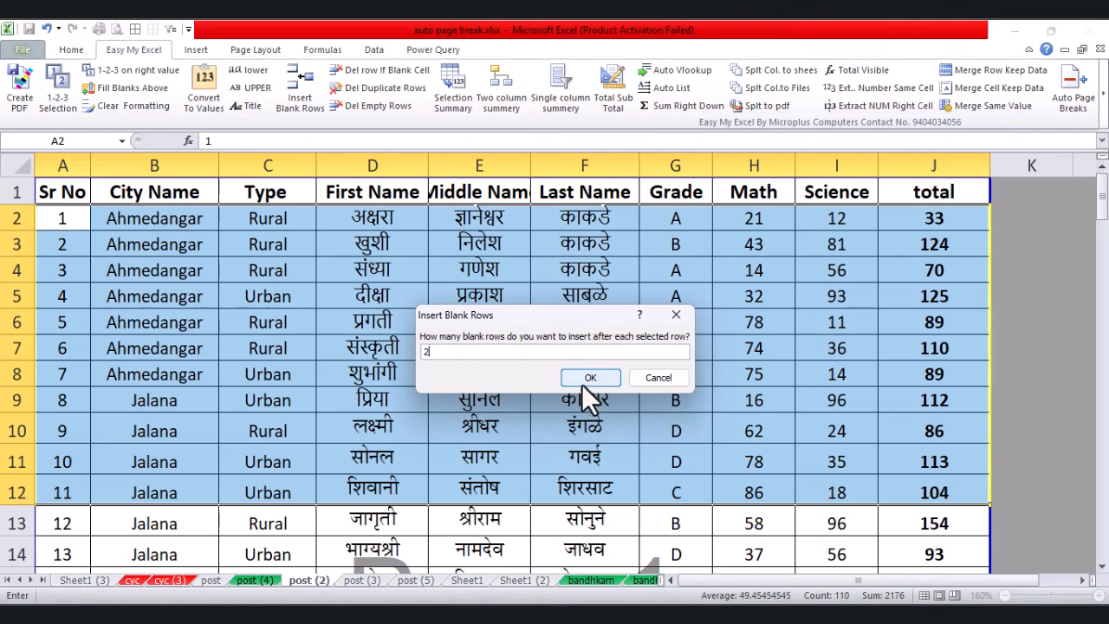
left_click(589, 378)
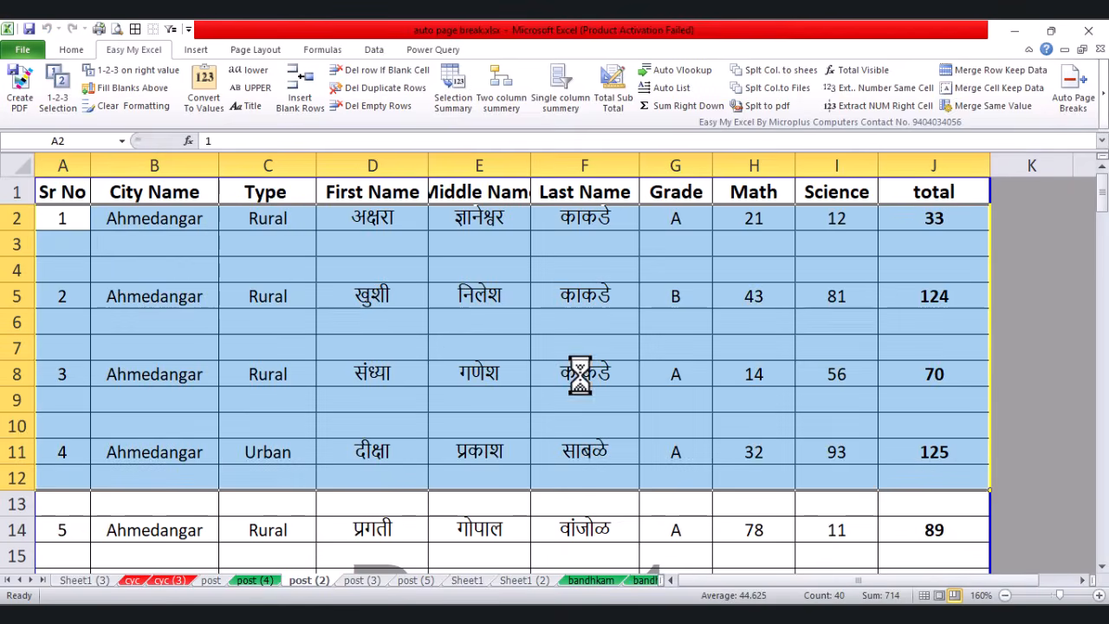
left_click(126, 245)
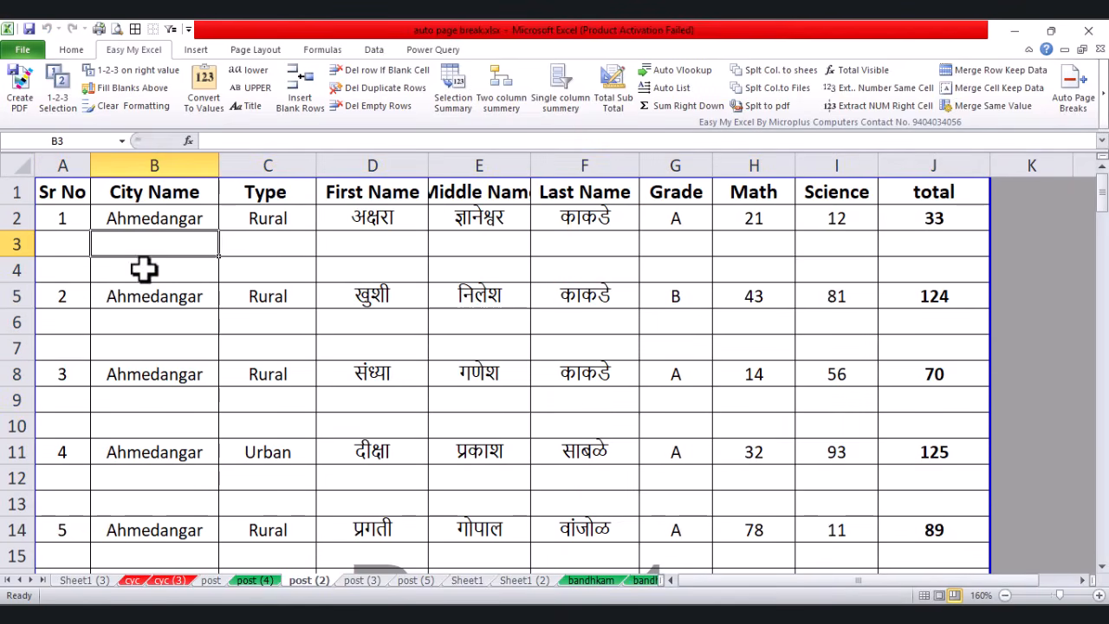
left_click(258, 345)
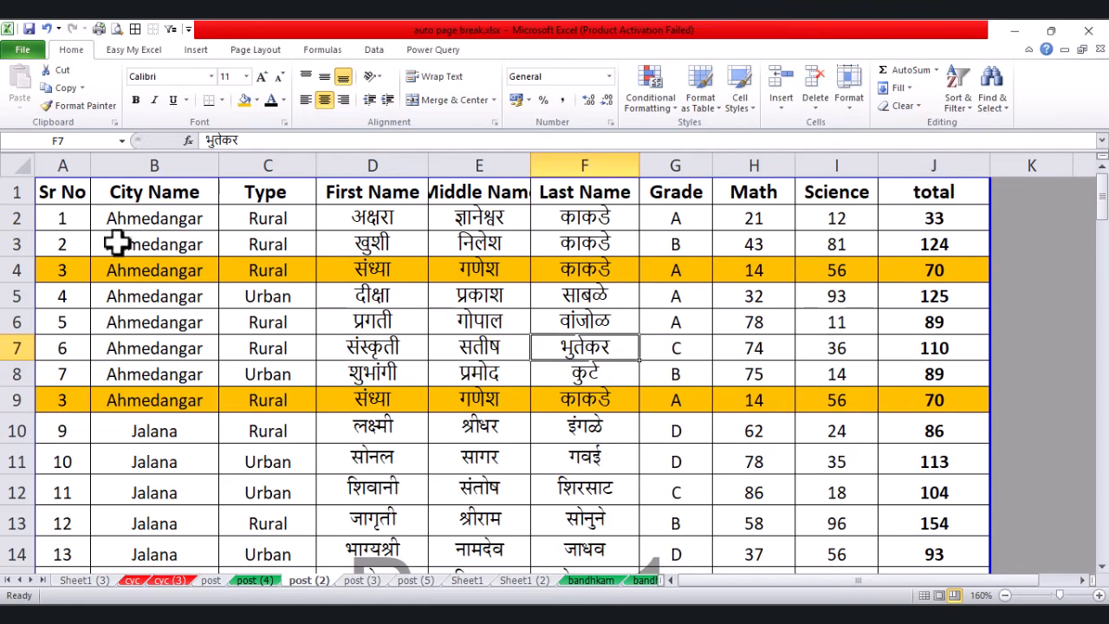
Step: Compare the Sr No 3 record in row 4 with its duplicate in row 9
left_click_drag(84, 265, 600, 271)
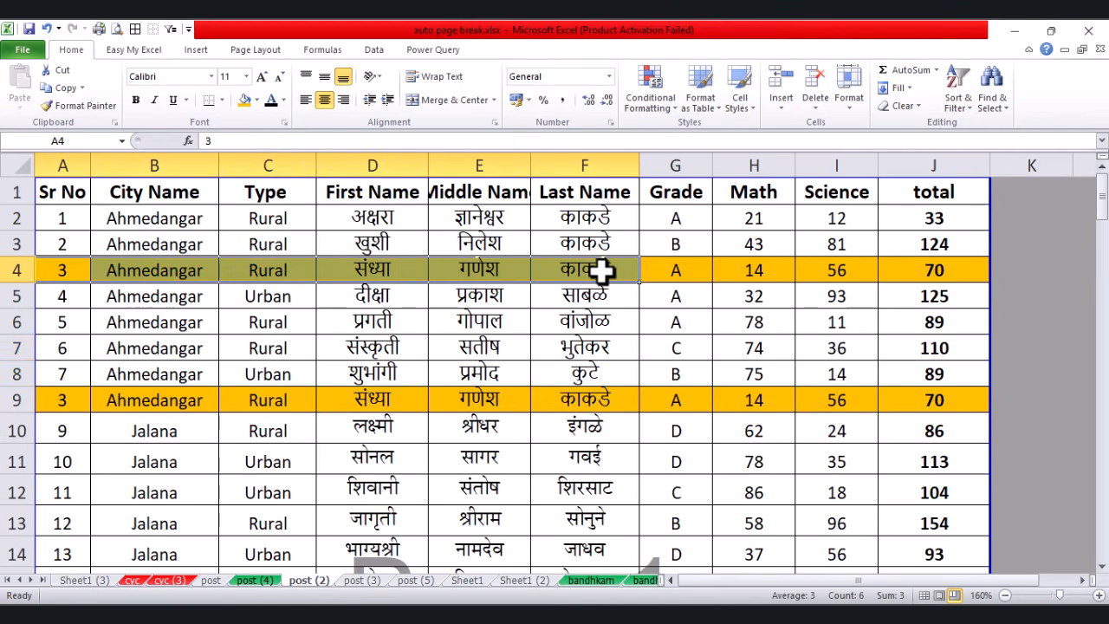
left_click(87, 272)
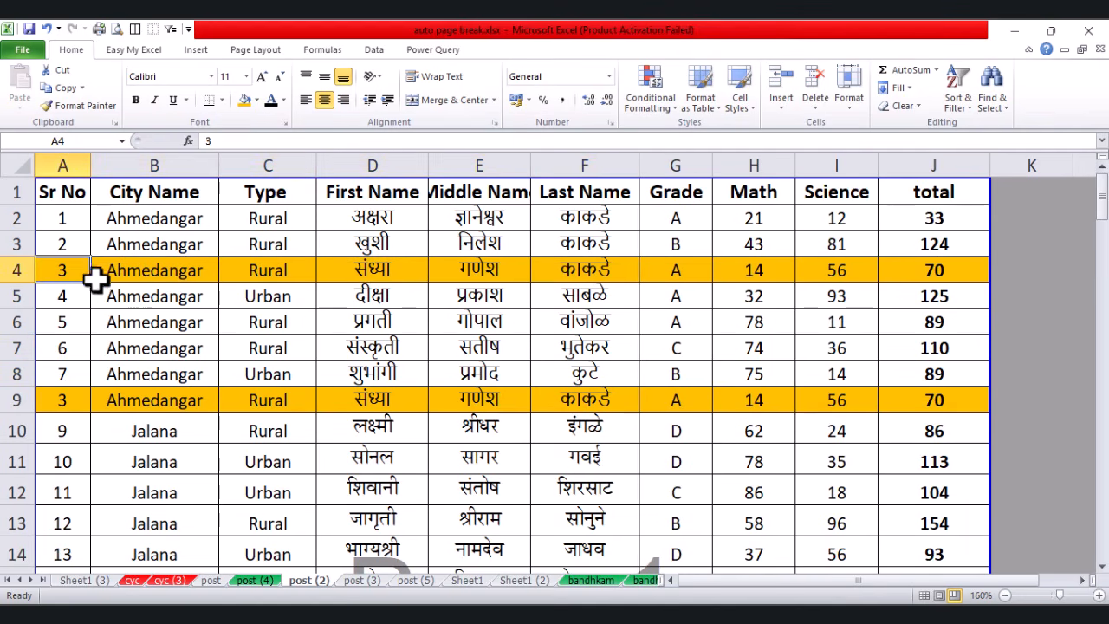
left_click_drag(58, 269, 901, 282)
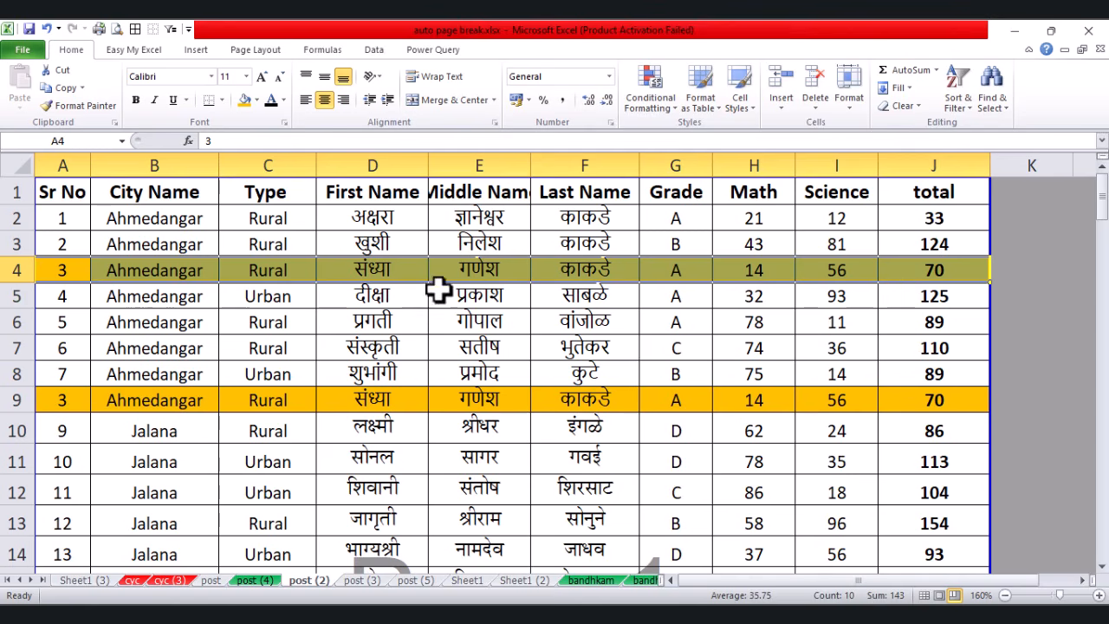
left_click_drag(75, 403, 916, 408)
left_click(873, 497)
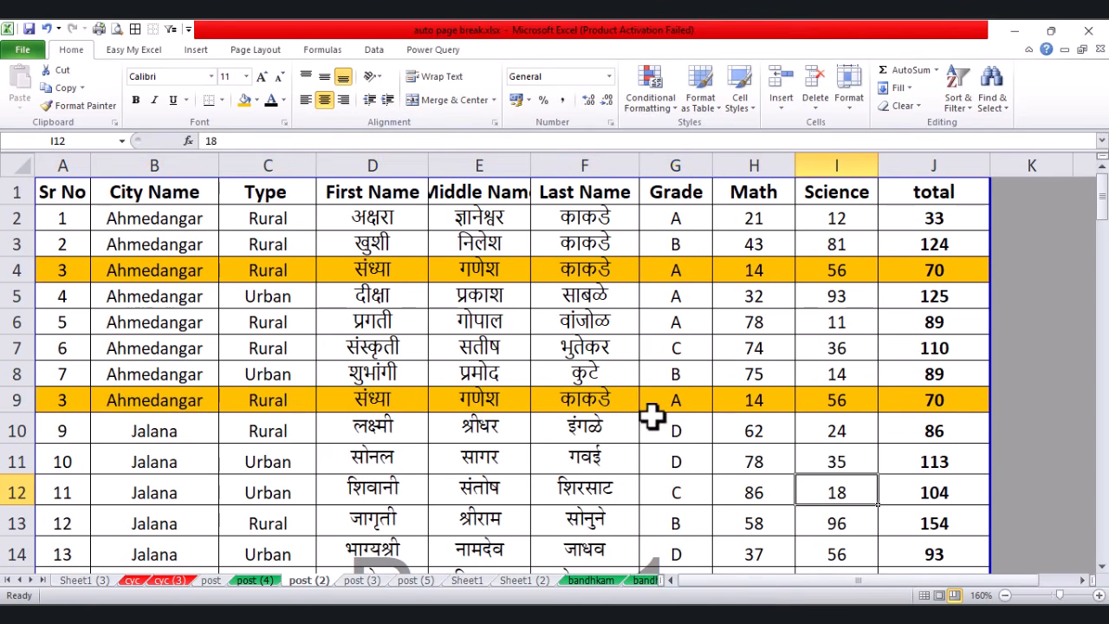
Step: Remove duplicate rows from A2:J11 with Del Duplicate Rows, confirming the header row
left_click_drag(82, 216, 928, 473)
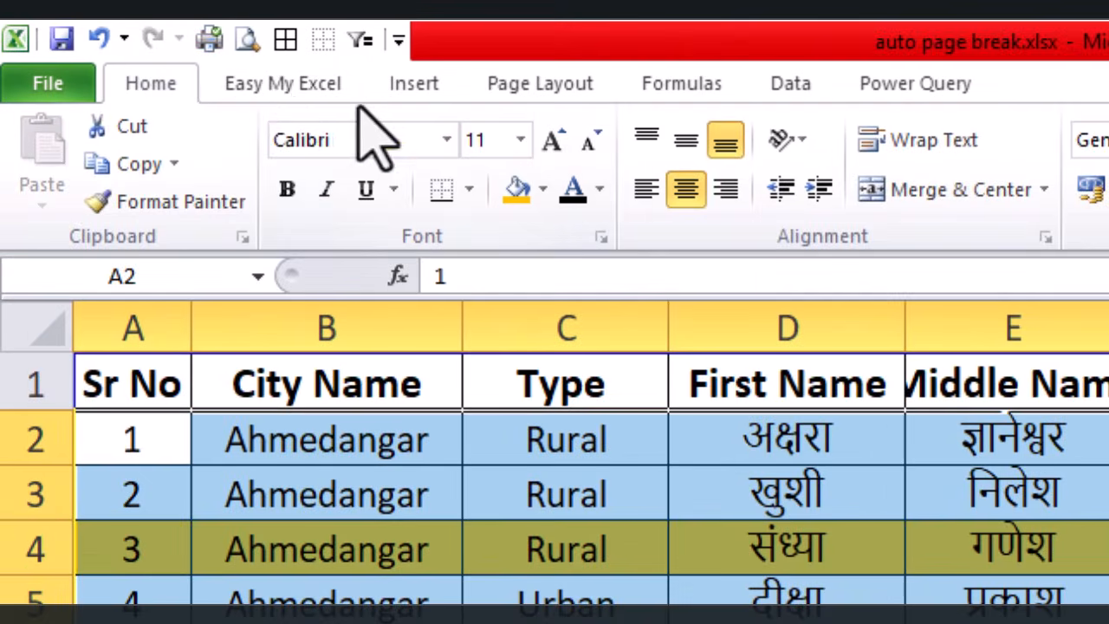
left_click(224, 70)
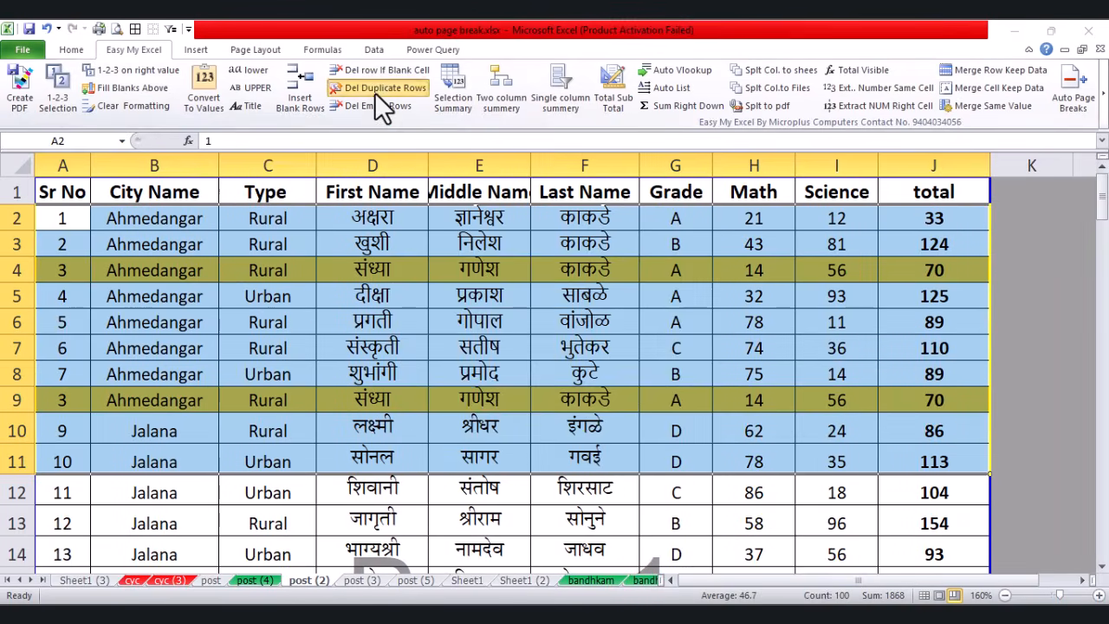
left_click(780, 159)
left_click(560, 379)
left_click(575, 375)
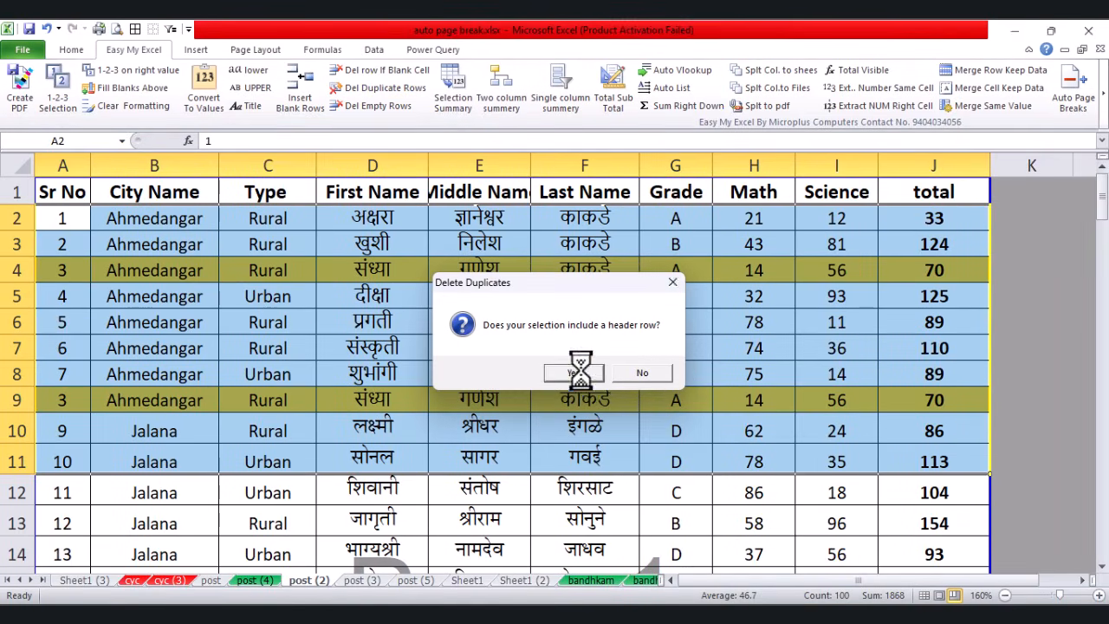
left_click(657, 374)
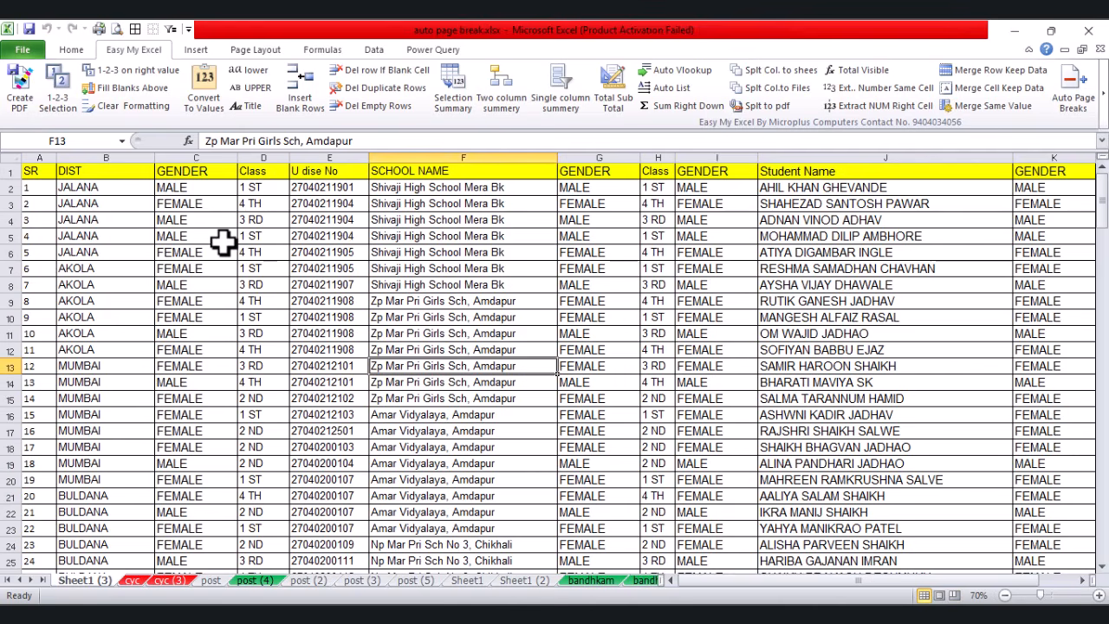
Step: Convert the text in B2:J15 to lowercase, then UPPERCASE, then Title Case, skipping each save
left_click_drag(128, 188, 115, 283)
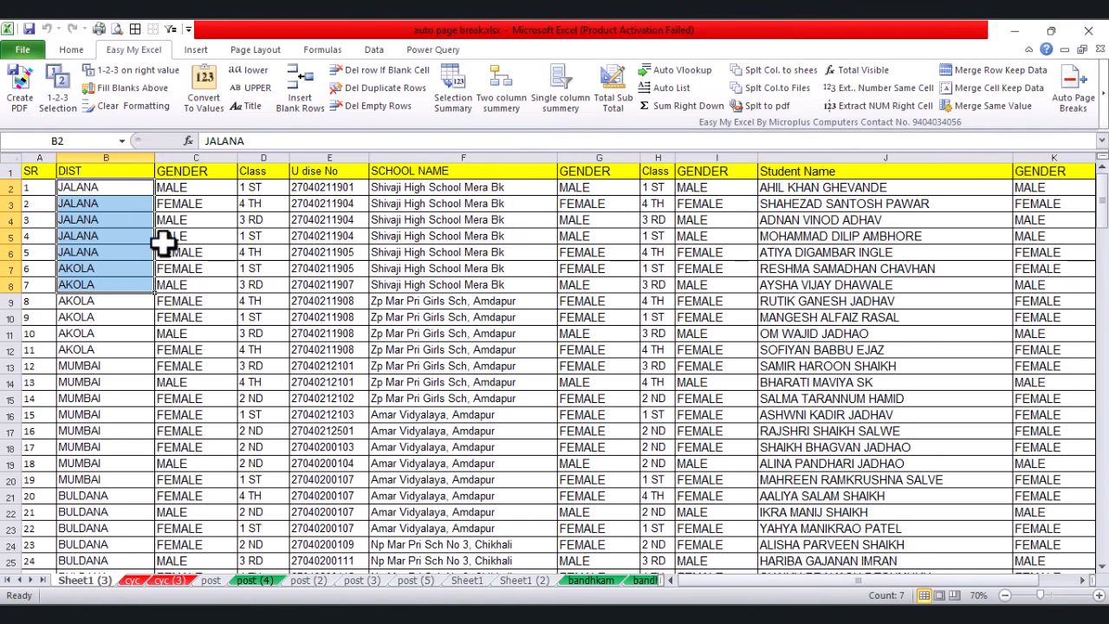
left_click_drag(95, 199, 795, 394)
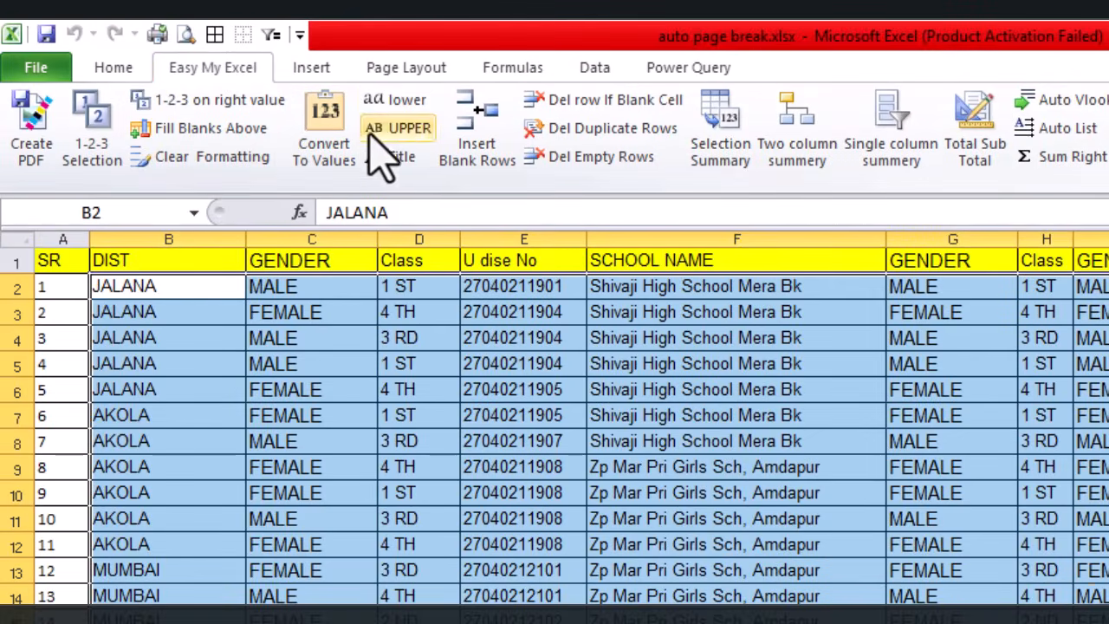
left_click(397, 101)
left_click(897, 594)
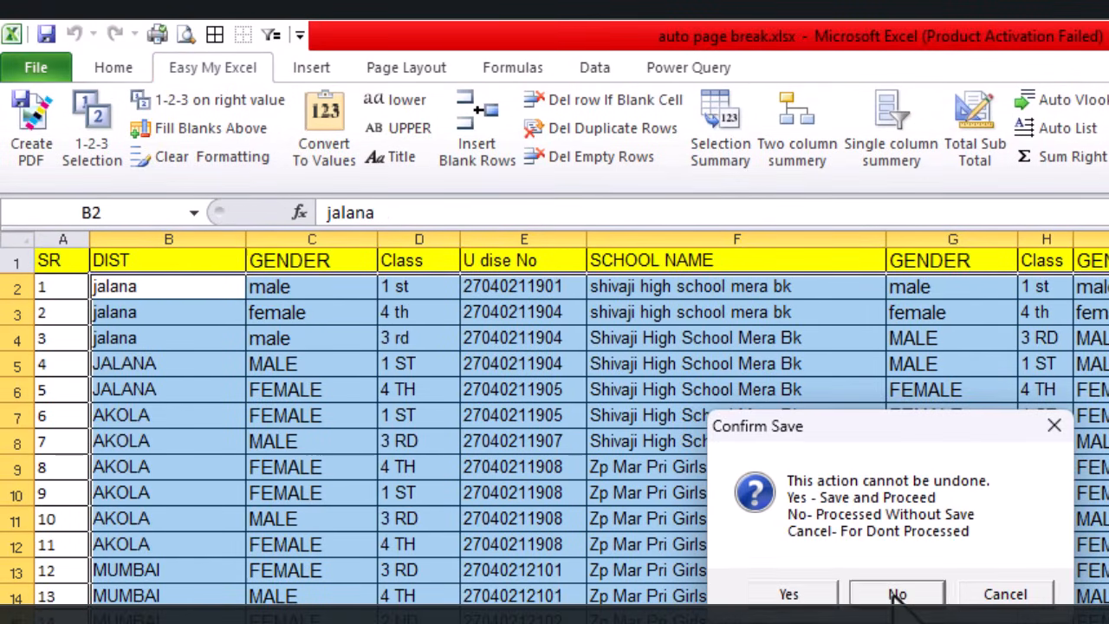
left_click(398, 134)
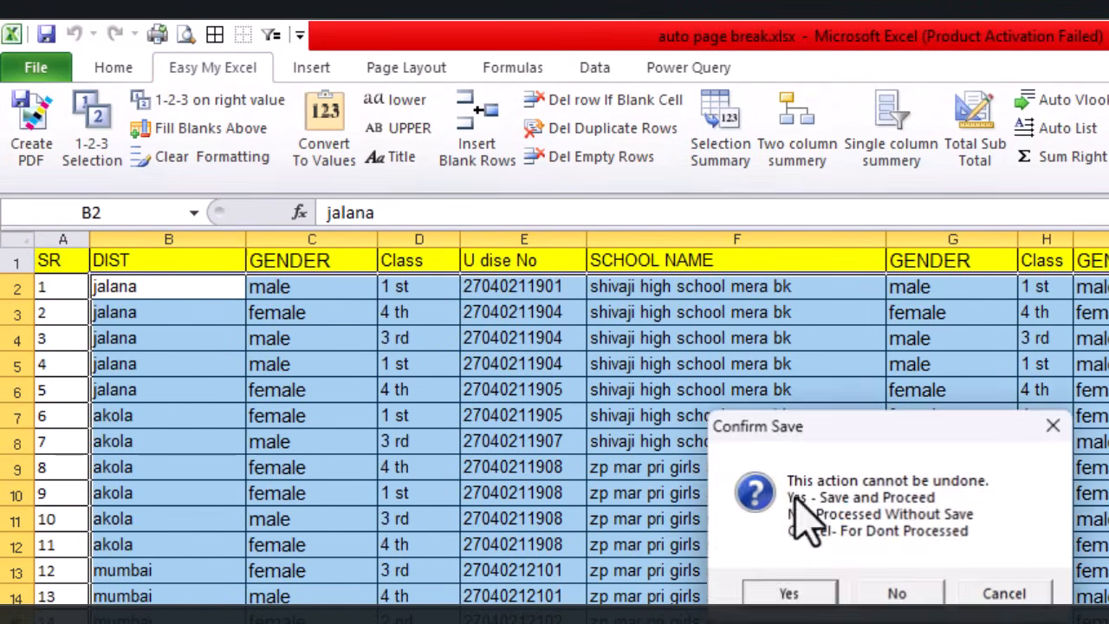
left_click(895, 594)
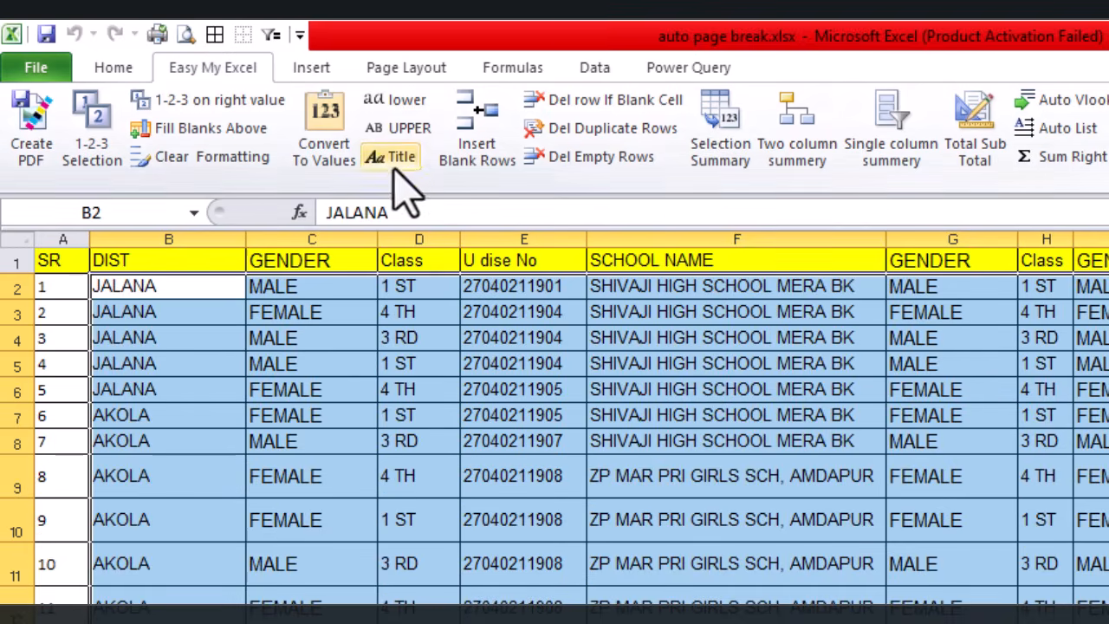
left_click(395, 156)
left_click(901, 595)
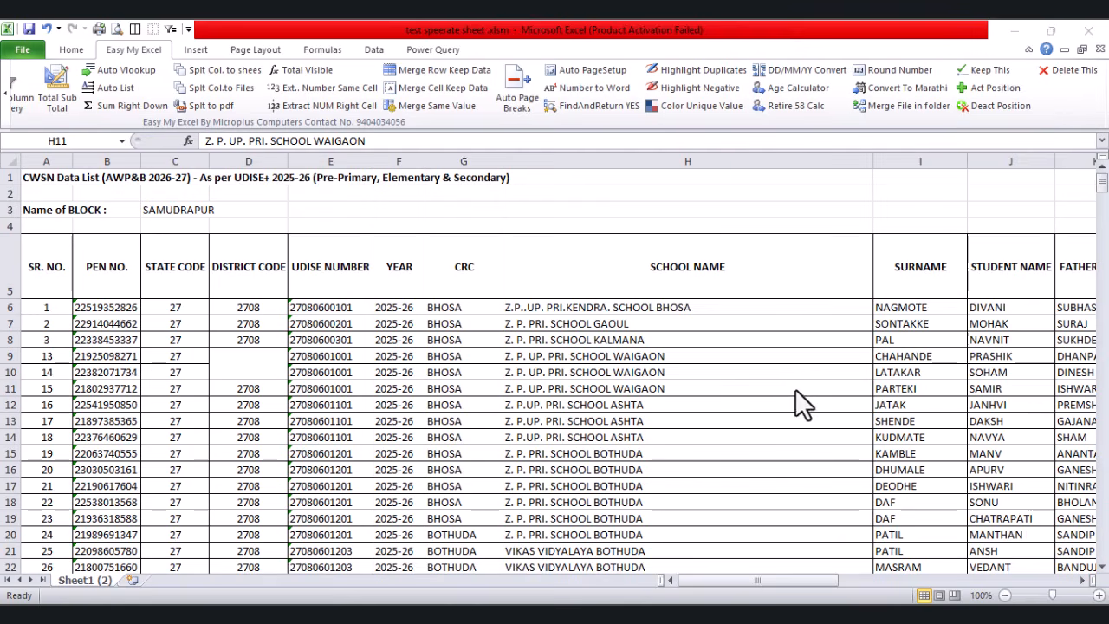
Step: Give each distinct CRC value in column G its own fill with Color Unique Value
left_click(646, 387)
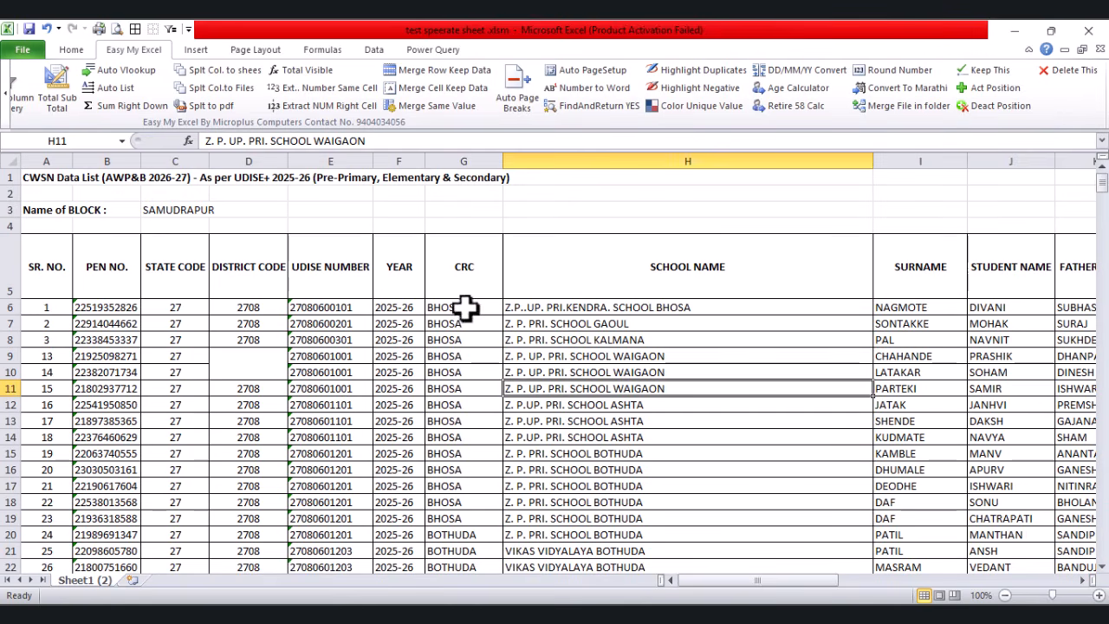
left_click_drag(463, 307, 477, 525)
scroll(433, 401, "up", 20)
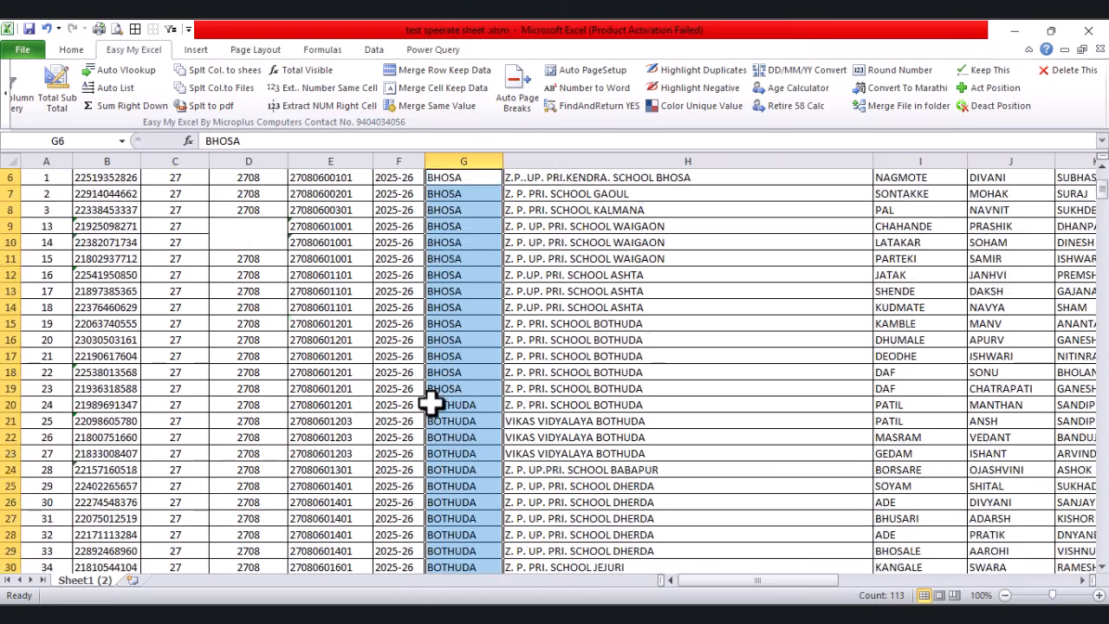
scroll(430, 401, "up", 2)
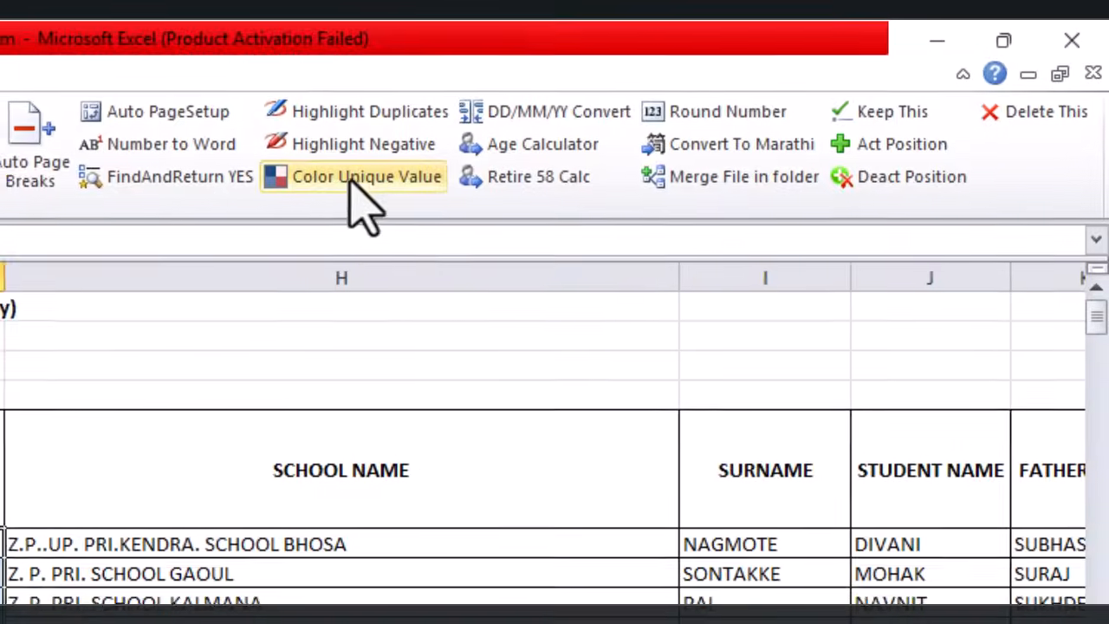
left_click(687, 105)
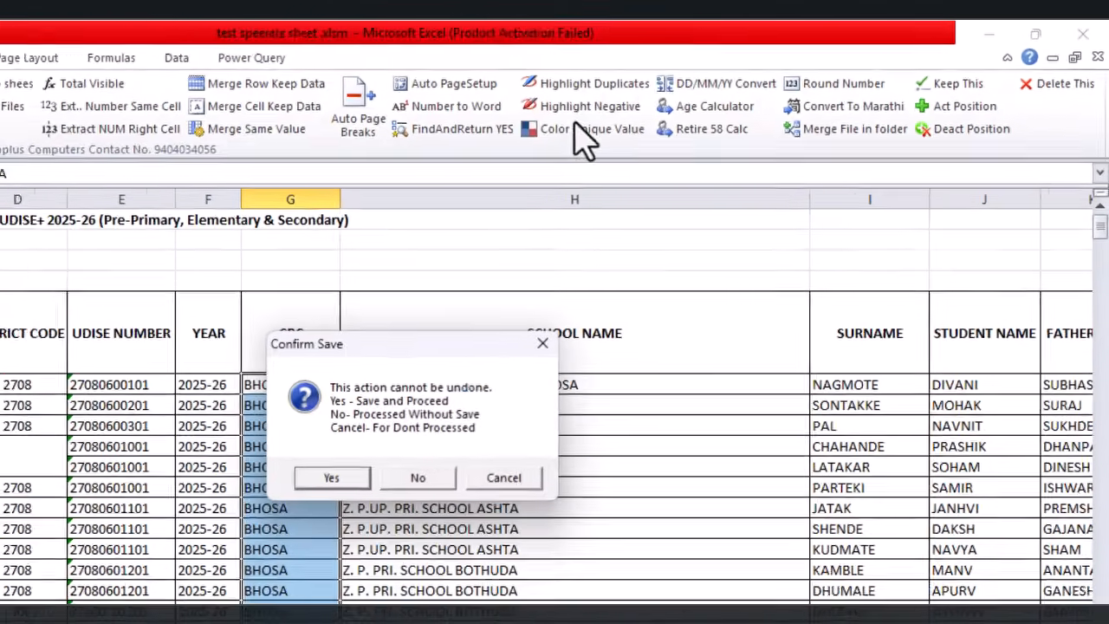
left_click(418, 478)
left_click(478, 489)
Step: Review the coloured CRC groups, selecting the BHOSA cells to count them
left_click_drag(291, 386, 285, 623)
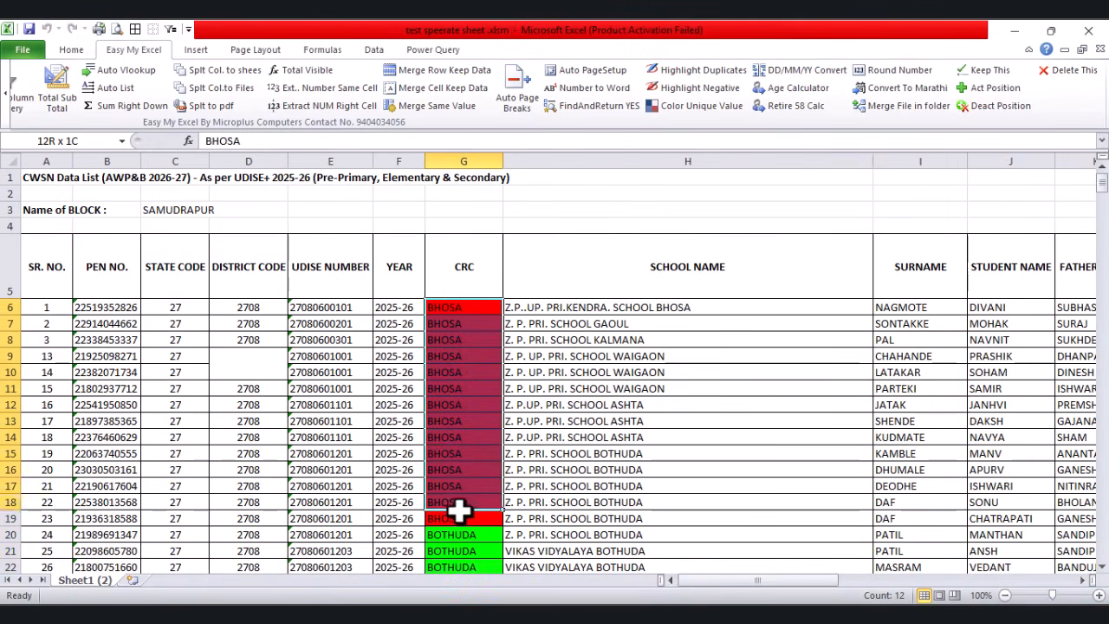
scroll(520, 450, "down", 5)
left_click_drag(457, 258, 465, 428)
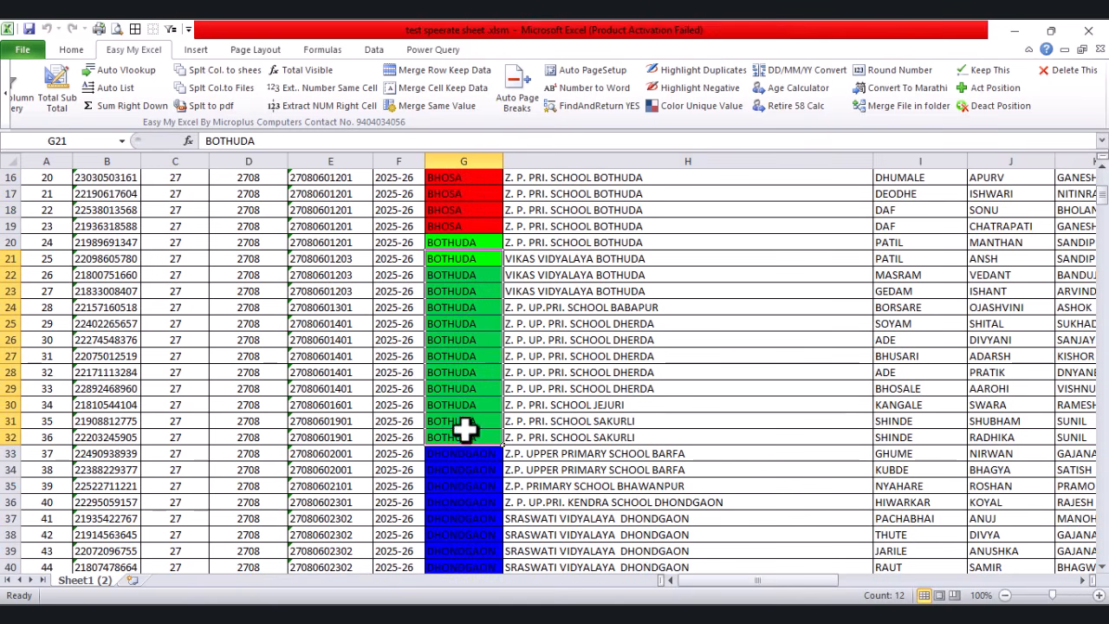
scroll(562, 362, "down", 8)
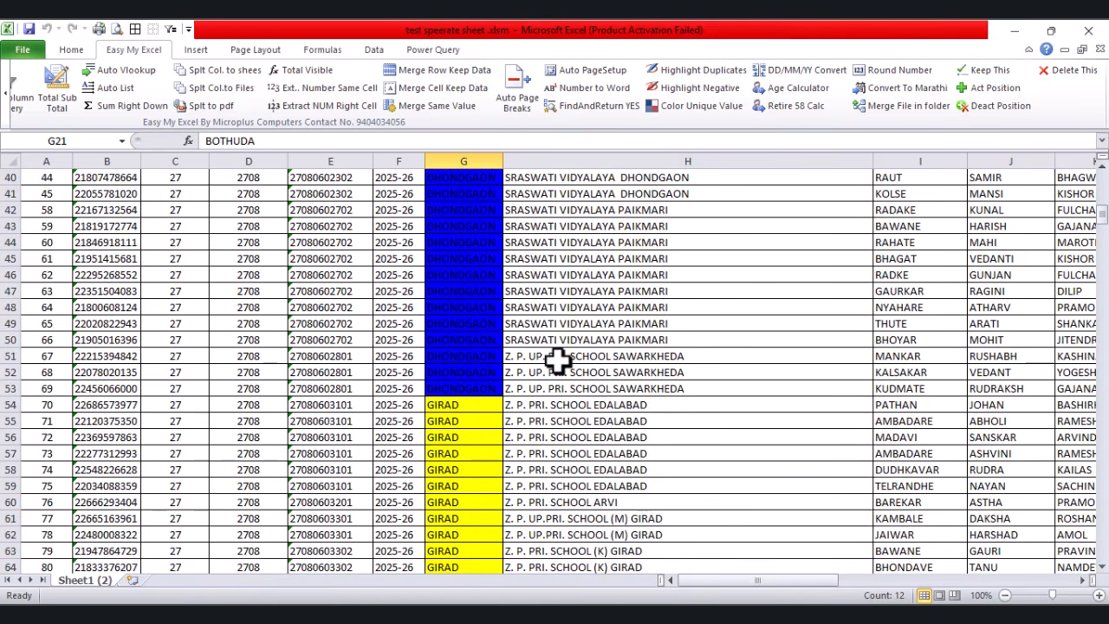
scroll(550, 372, "down", 6)
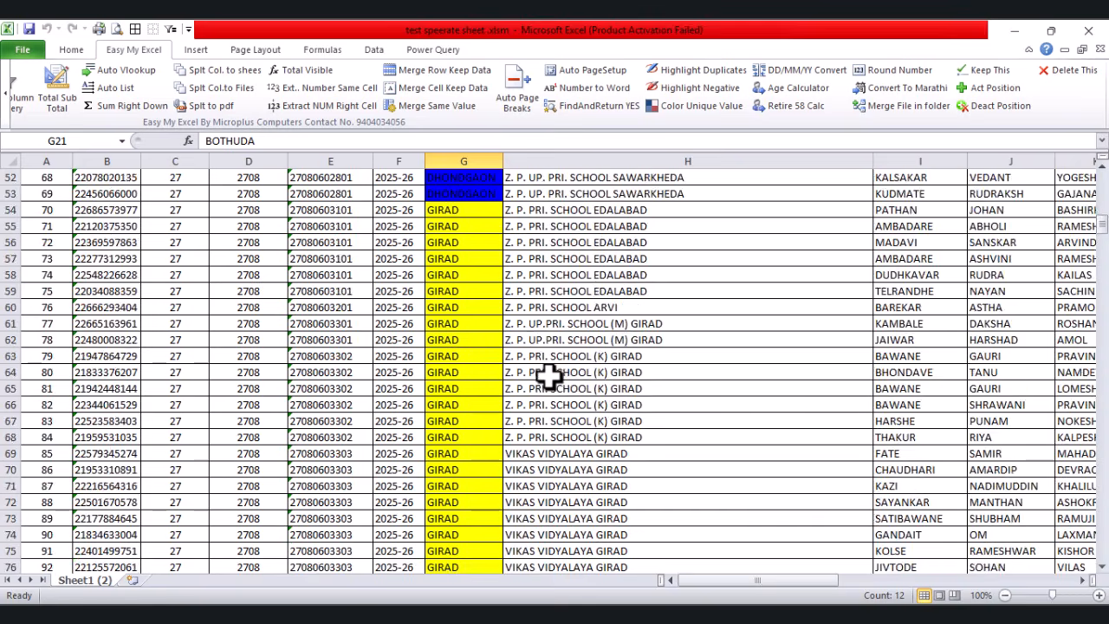
scroll(549, 371, "up", 19)
left_click(624, 404)
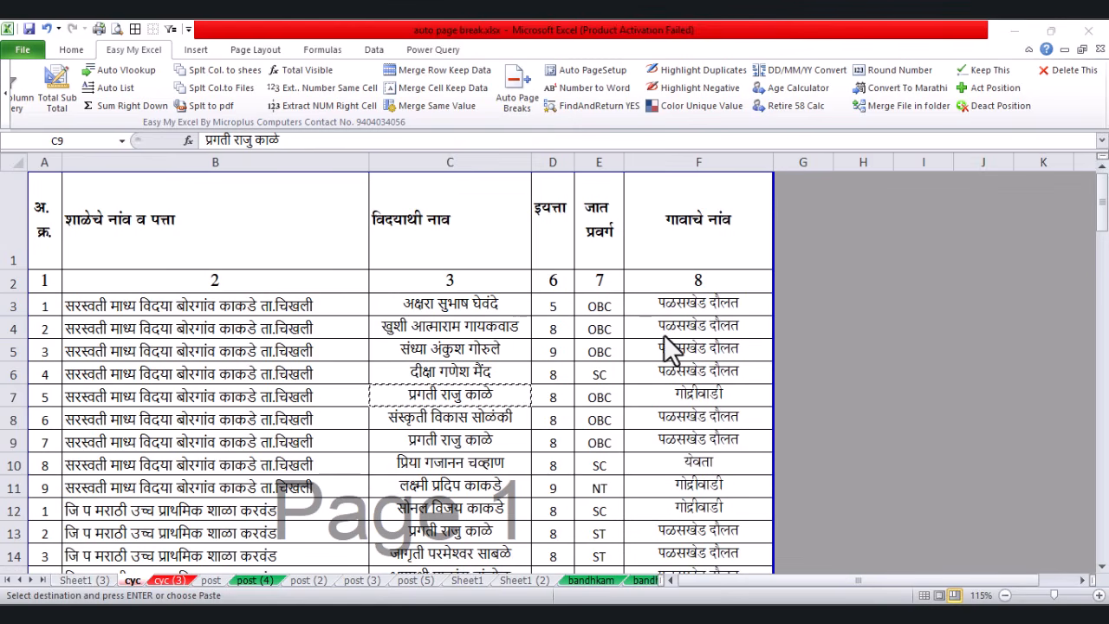
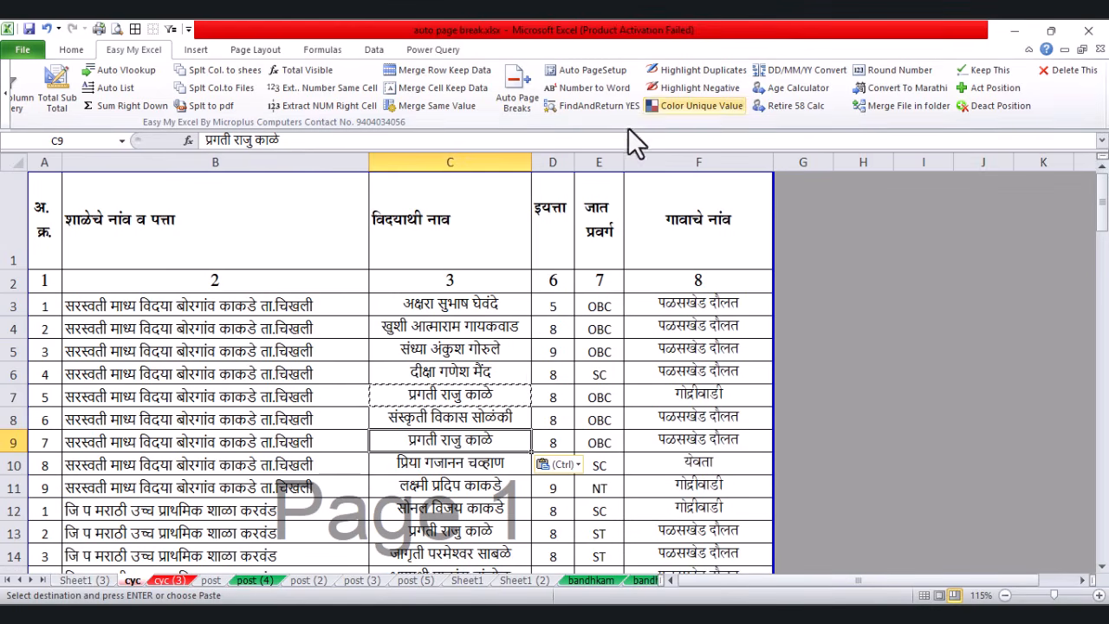
Step: Paste the student name into C9, then highlight duplicate names in column C
left_click_drag(508, 299, 495, 525)
scroll(495, 519, "up", 5)
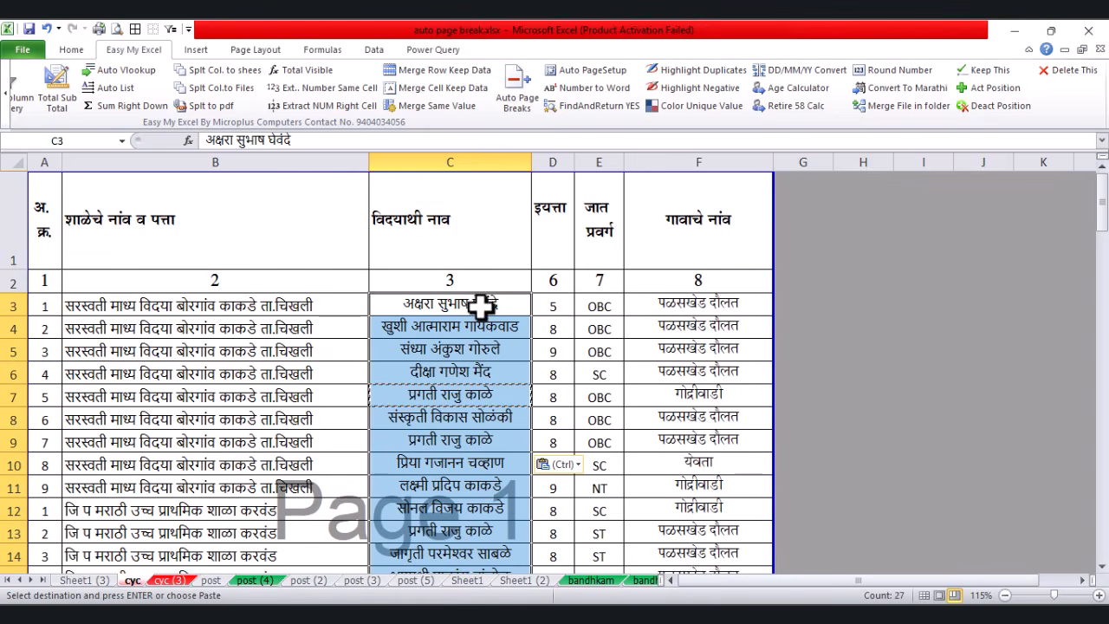
left_click(714, 70)
left_click(561, 379)
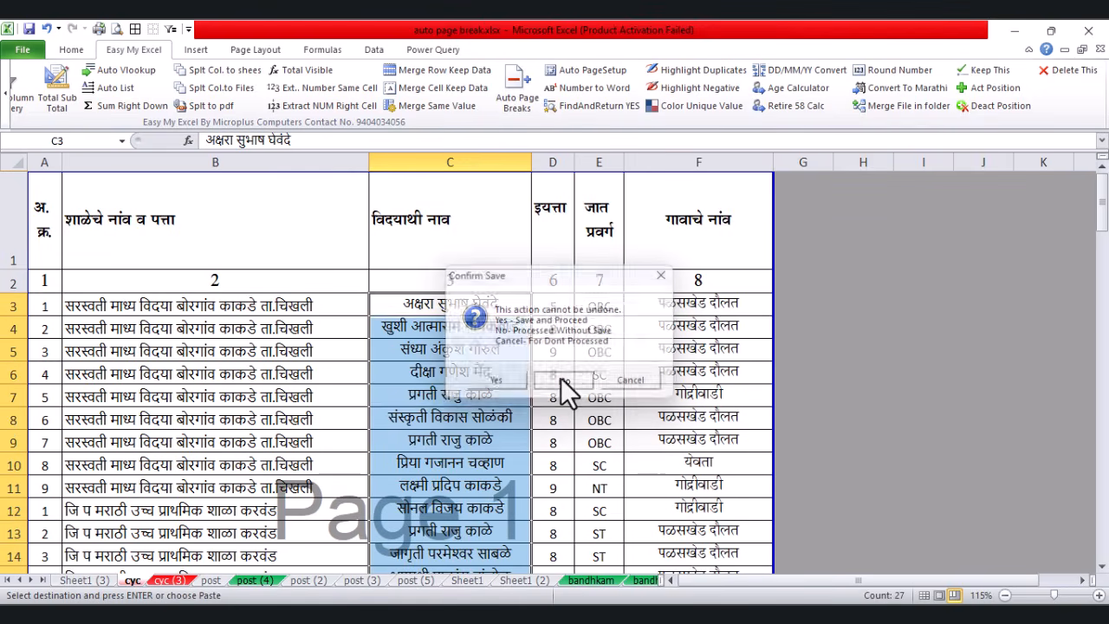
left_click(677, 374)
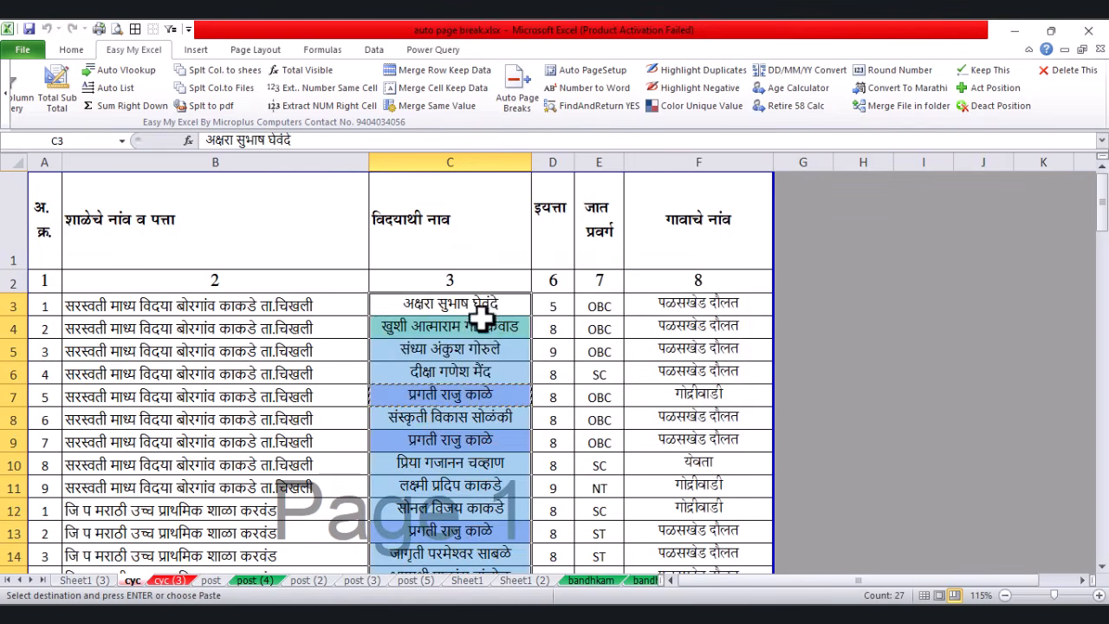
Step: Check the highlighted duplicate name in C20 against its matching entry
scroll(502, 343, "down", 2)
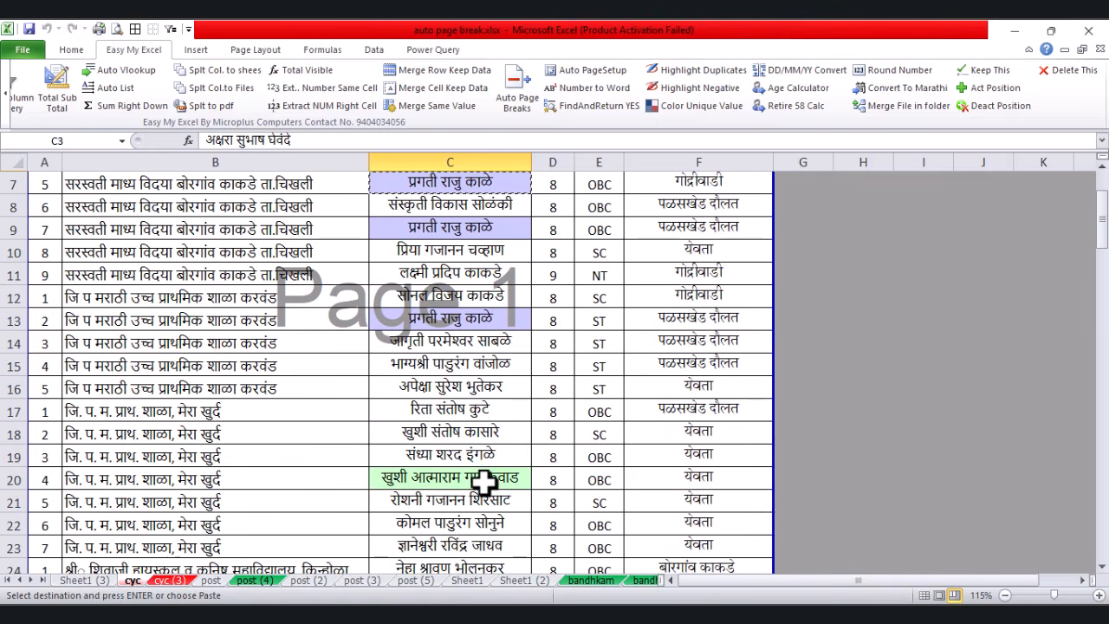
left_click(498, 477)
scroll(511, 277, "up", 2)
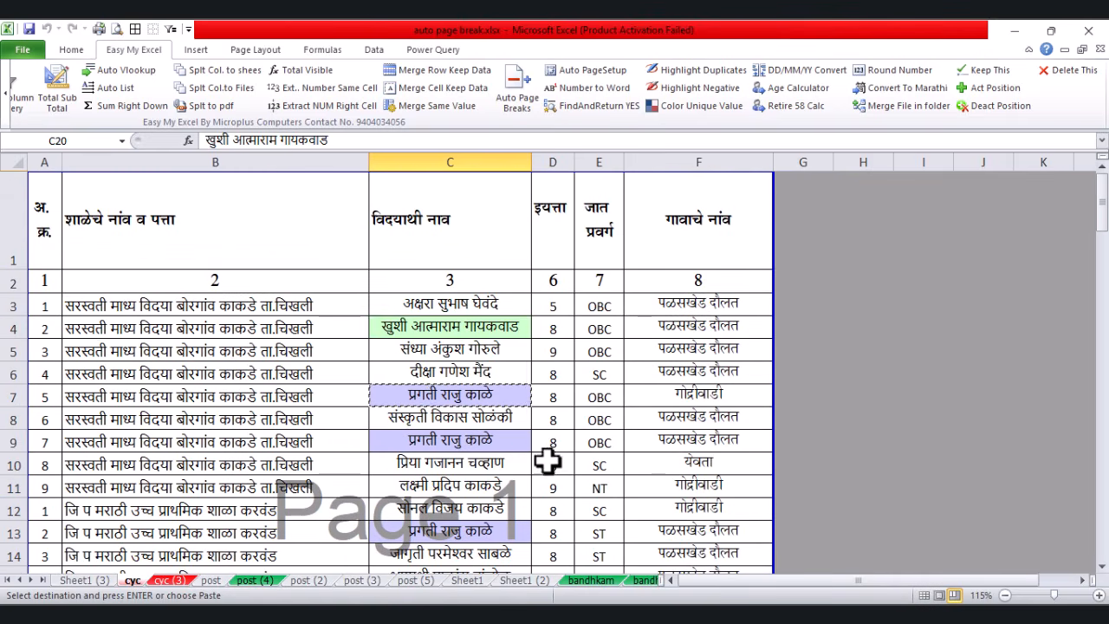
scroll(550, 457, "down", 1)
scroll(550, 458, "up", 1)
left_click(636, 371)
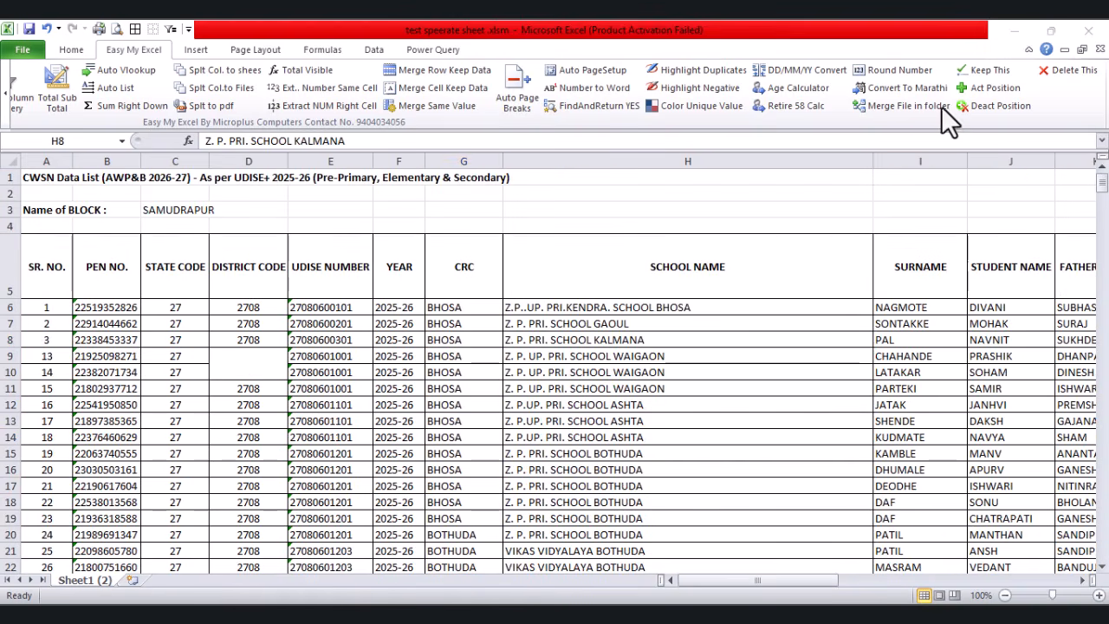
Step: Turn on Act Position highlighting and click cells such as I37 to see the highlight follow
left_click(990, 88)
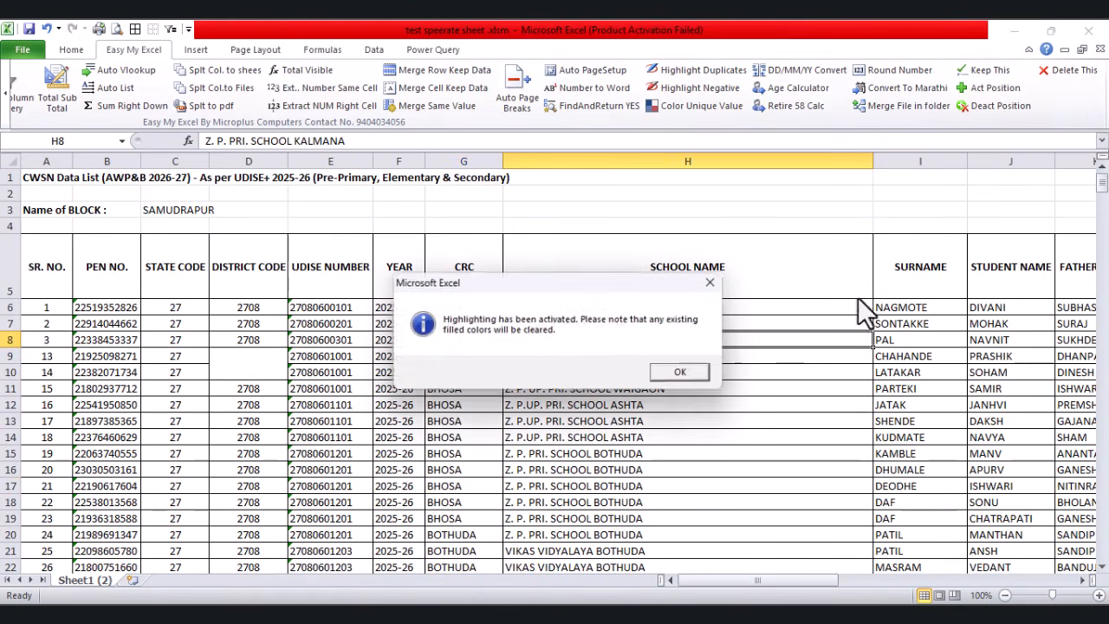
left_click(693, 371)
left_click(846, 421)
left_click(396, 388)
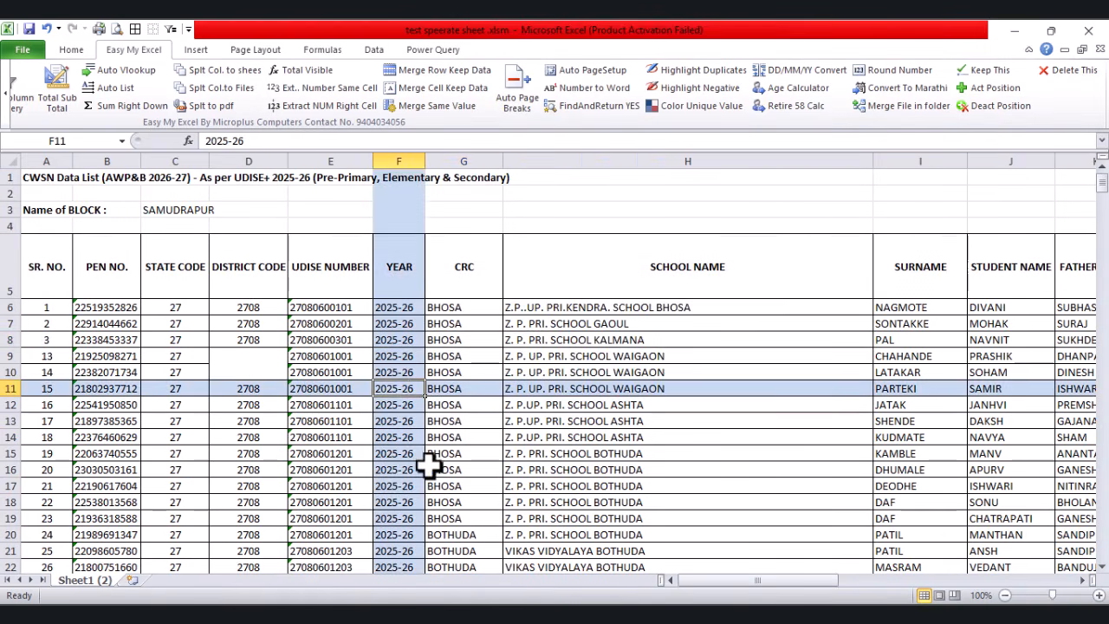
scroll(429, 465, "down", 6)
left_click(901, 371)
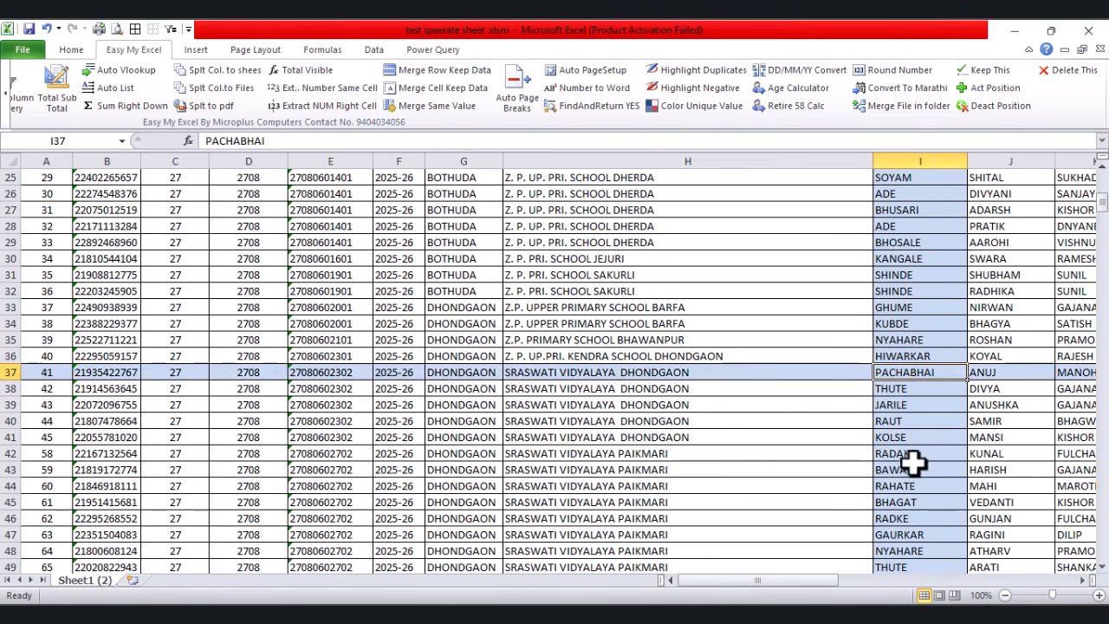
left_click(910, 468)
left_click(480, 438)
Step: Move the highlight through rows 35, 42, 32, 40 and 34, then switch it off with Deact Position
left_click(256, 340)
left_click(396, 448)
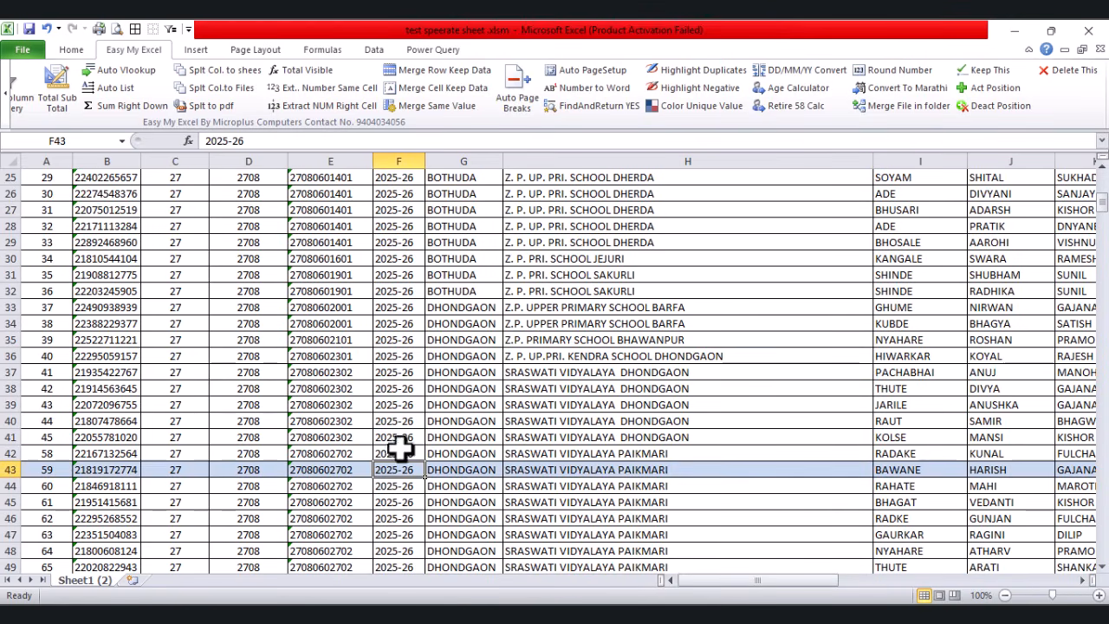
left_click(436, 293)
left_click(330, 291)
left_click(318, 421)
left_click(468, 328)
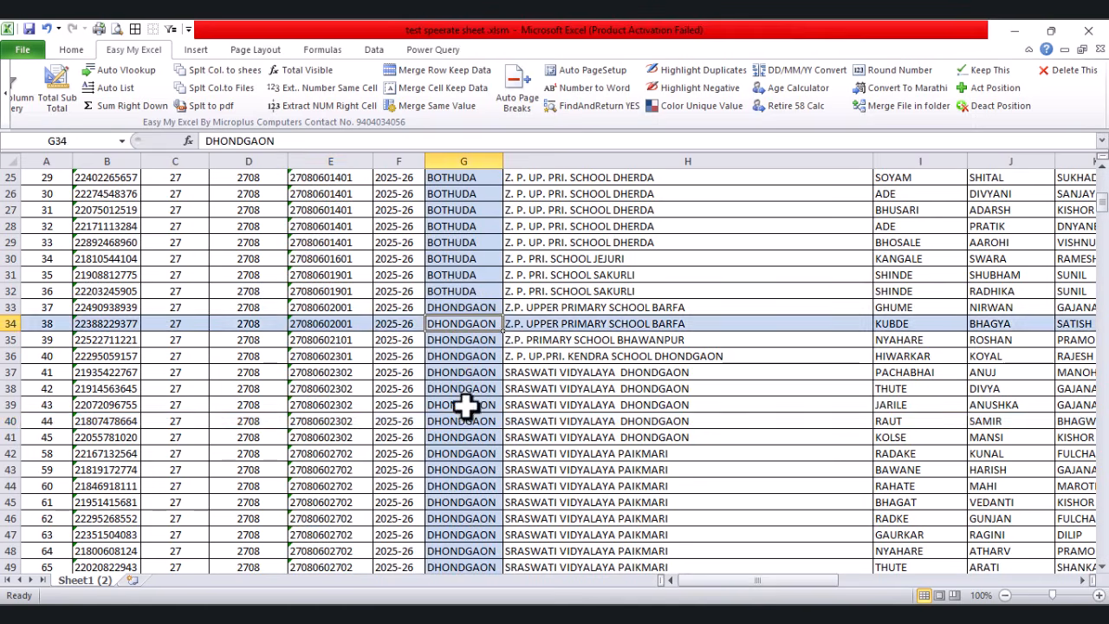
left_click(465, 420)
left_click(987, 108)
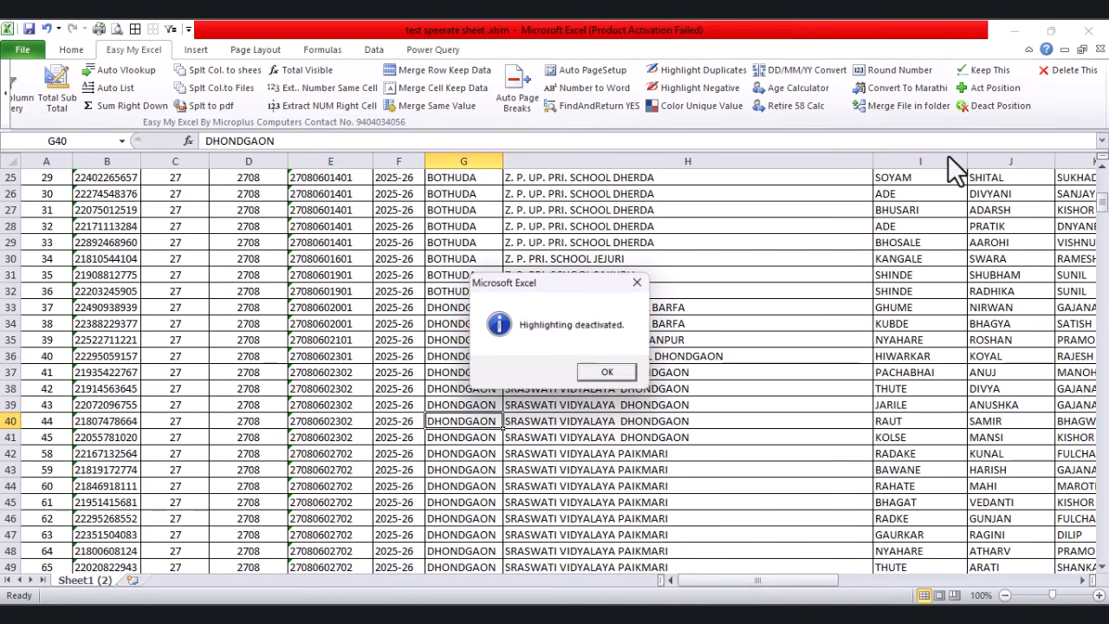
key("Return")
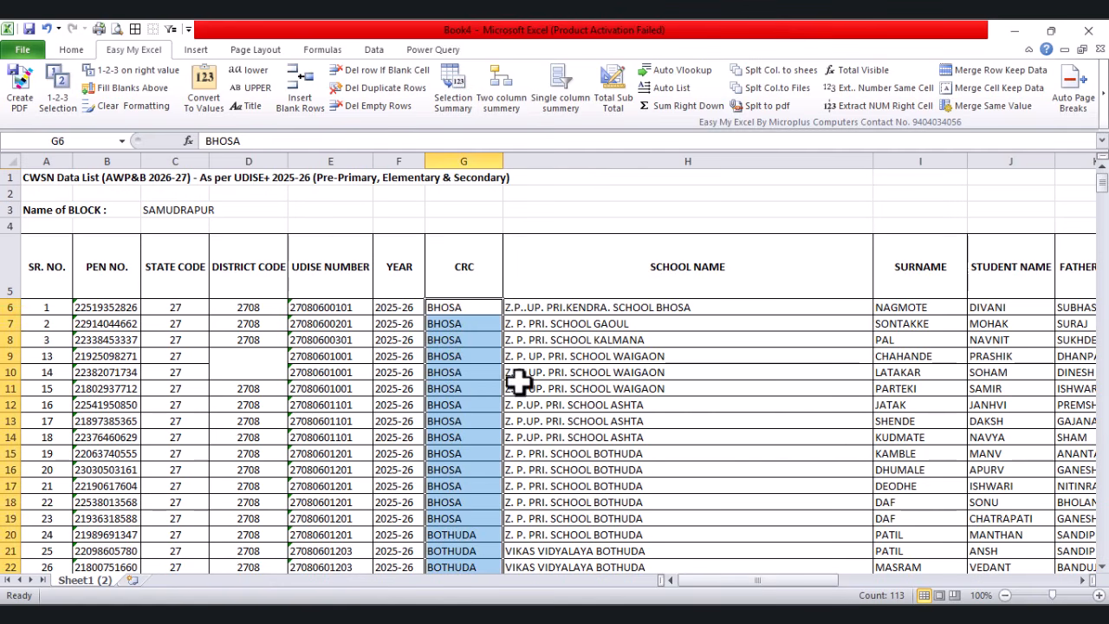
Step: Split the CRC column G into one sheet per CRC value with Split Col. to Sheets
left_click(766, 69)
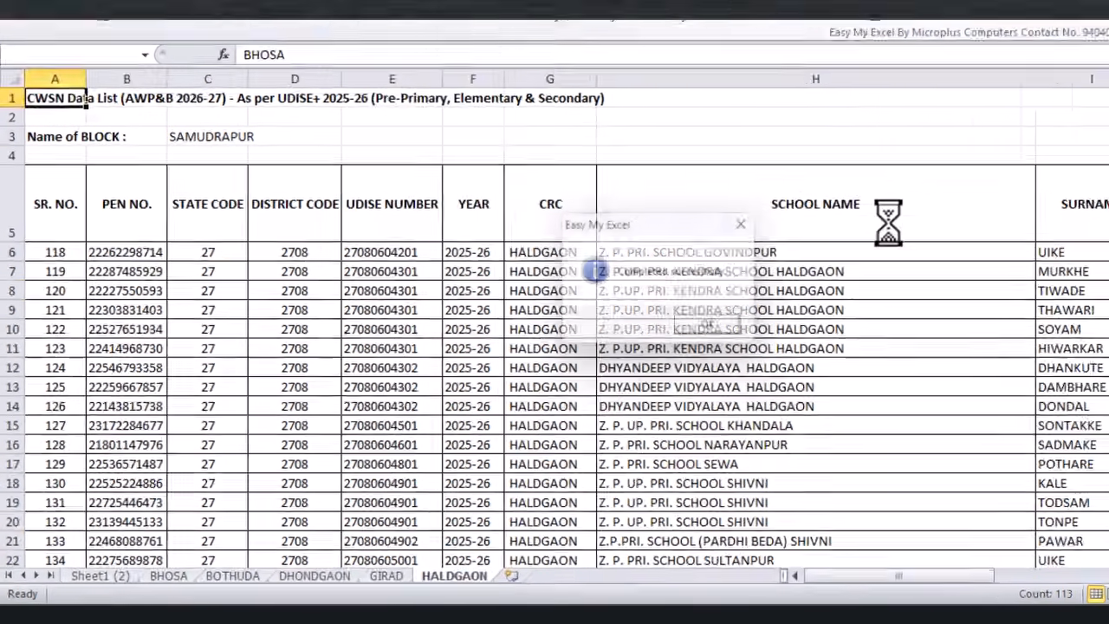
left_click(708, 323)
left_click(330, 564)
Step: Browse the new DHONDGAON, GIRAD, BOTHUDA, BHOSA and HALDGAON sheets, ending on DHONDGAON
left_click(344, 577)
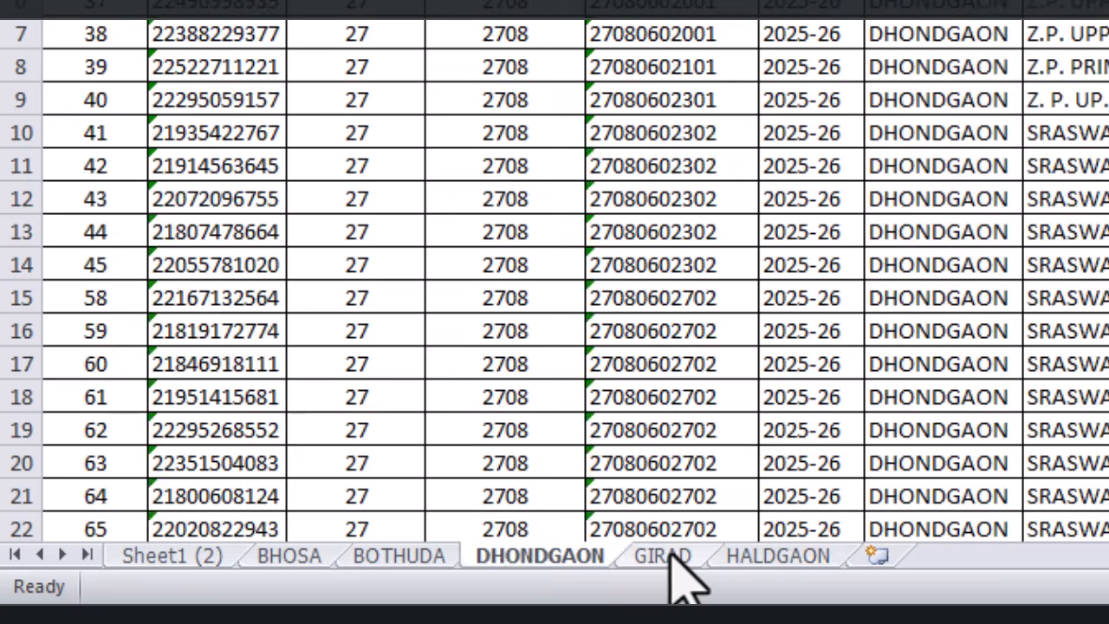
left_click(663, 556)
left_click(398, 555)
left_click(289, 555)
left_click(173, 555)
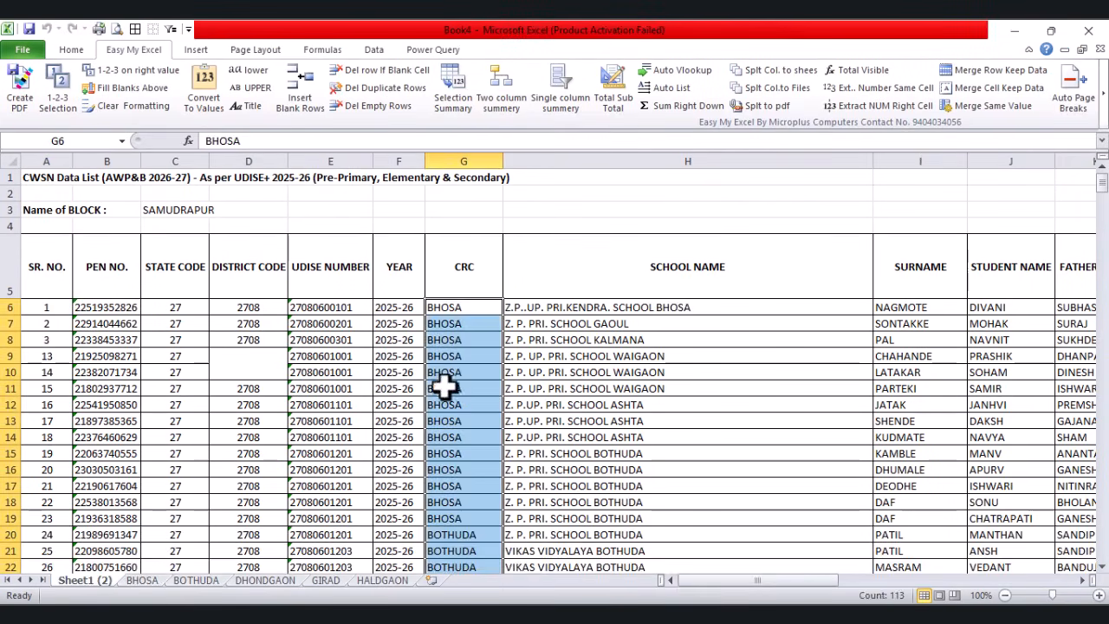
key("ctrl+Page_Down")
left_click(382, 580)
left_click(325, 580)
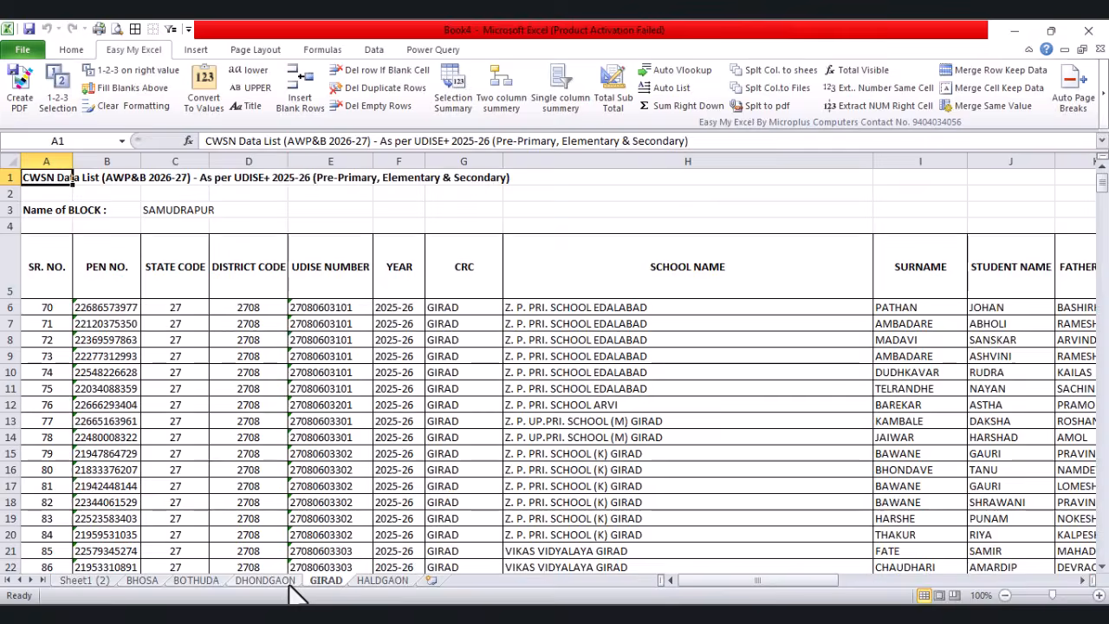
left_click(247, 581)
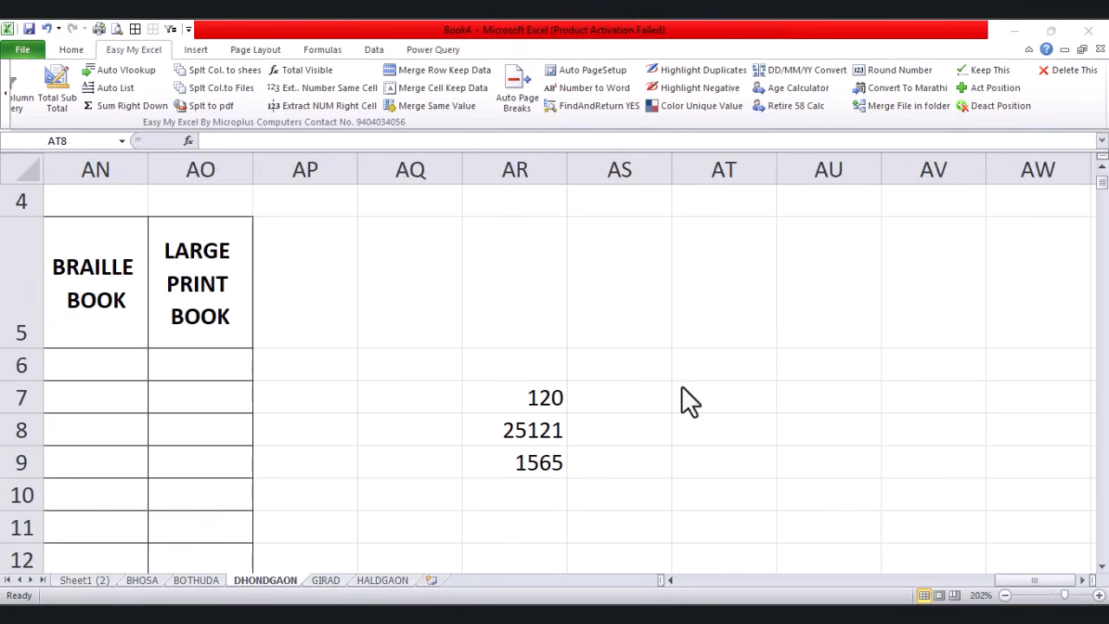
Step: Spell out the amounts 120, 25121 and 1565 as rupees in words with Number to Word
left_click_drag(544, 397, 534, 463)
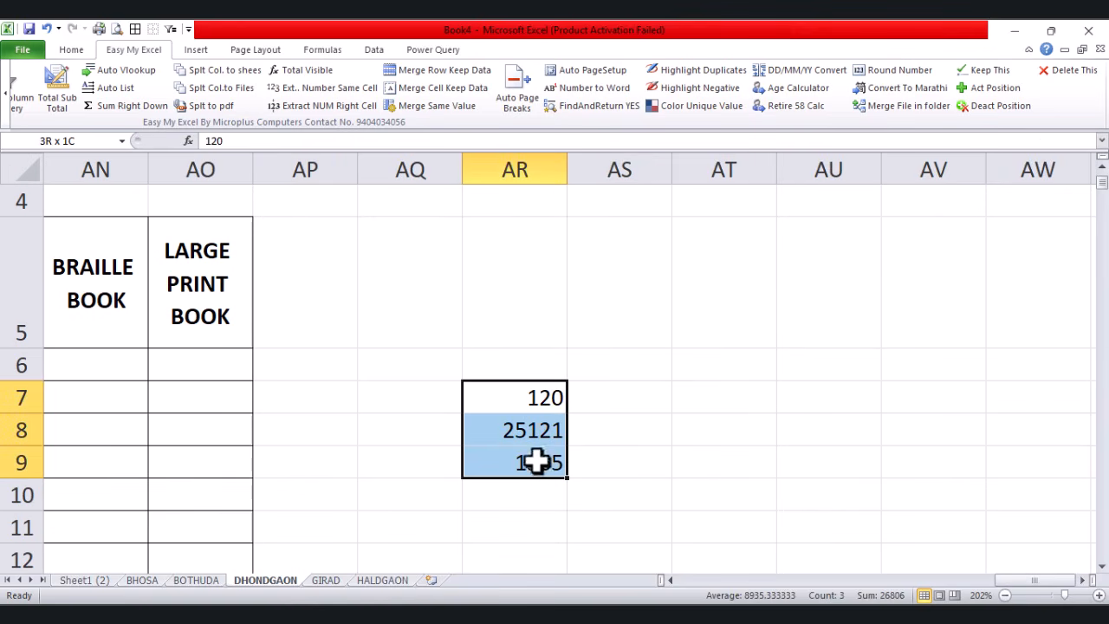
left_click(592, 88)
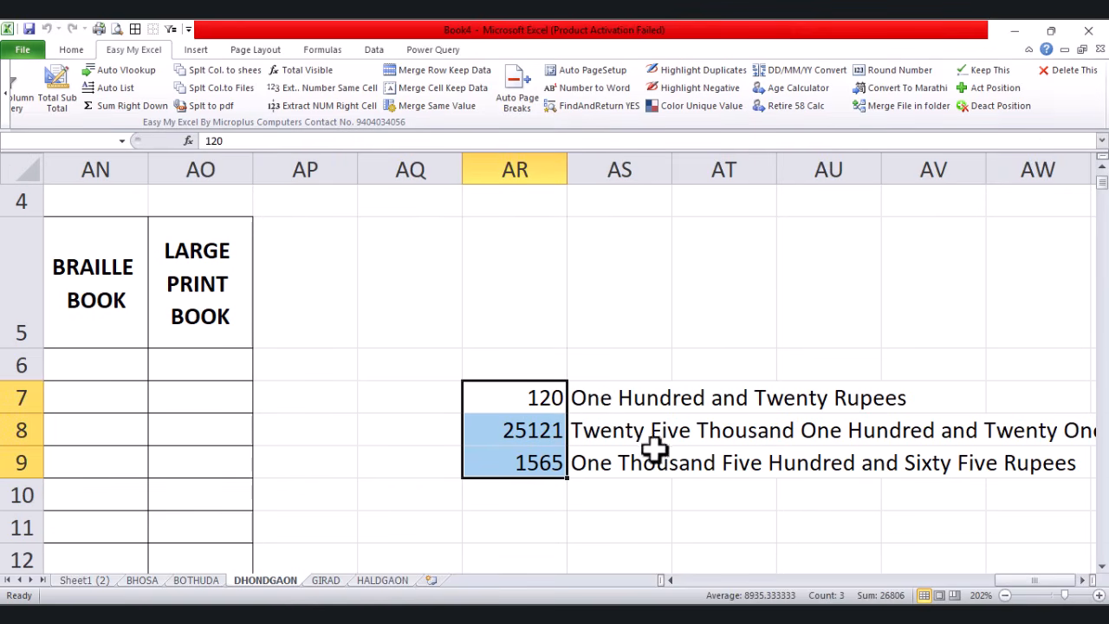
left_click(622, 397)
left_click_drag(620, 405, 629, 462)
left_click(1082, 580)
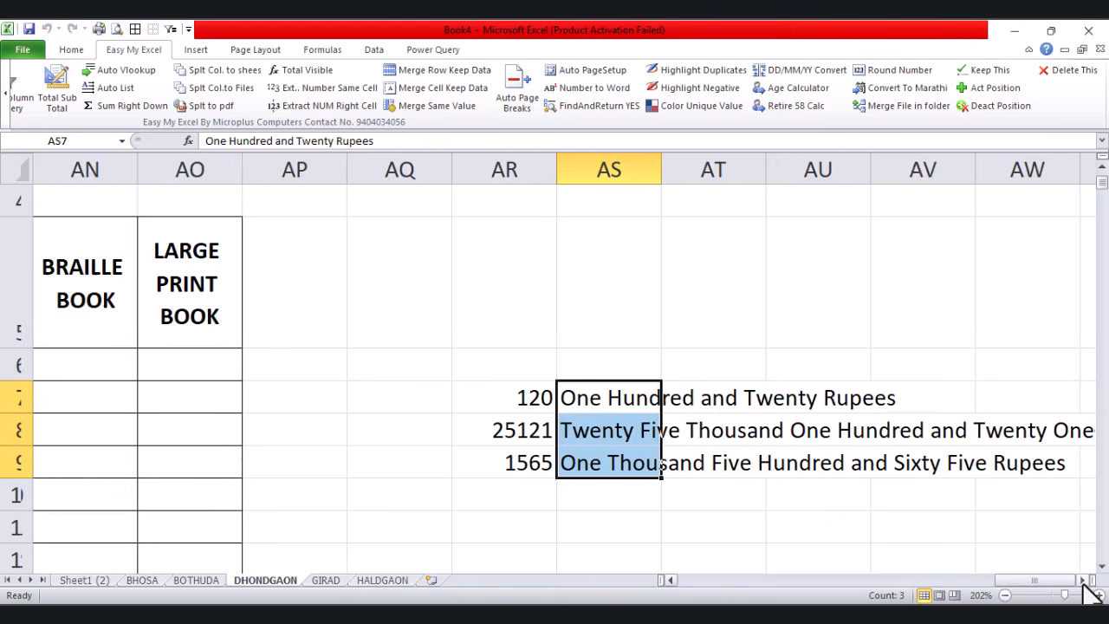
left_click(1082, 581)
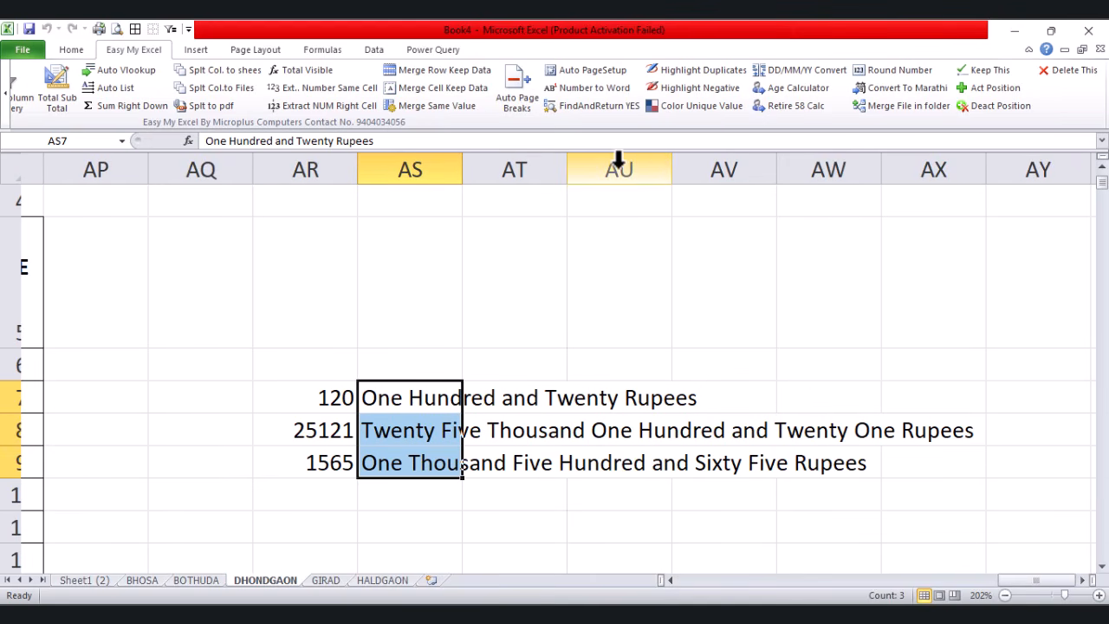
Step: Translate the spelled-out amounts into Marathi without saving, then clear the sample cells
left_click(900, 89)
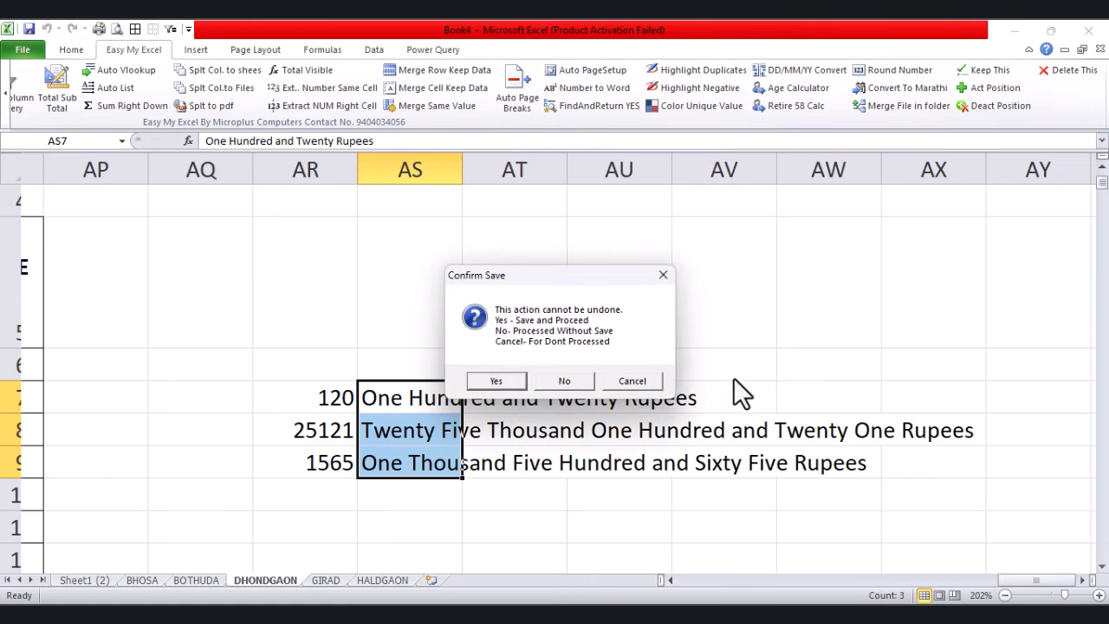
left_click(588, 378)
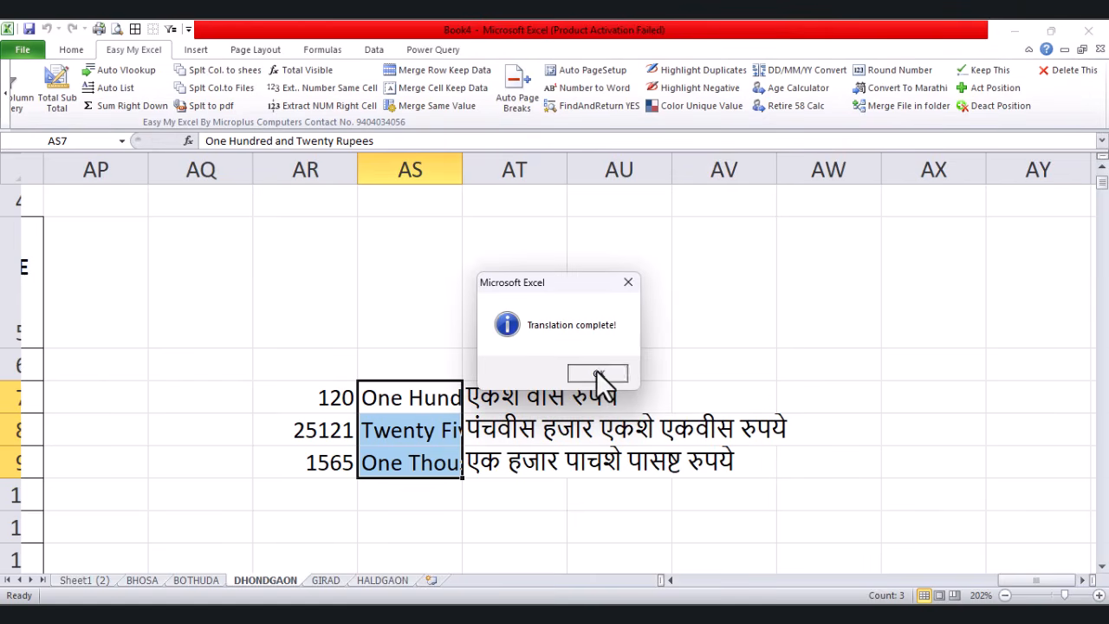
left_click(598, 373)
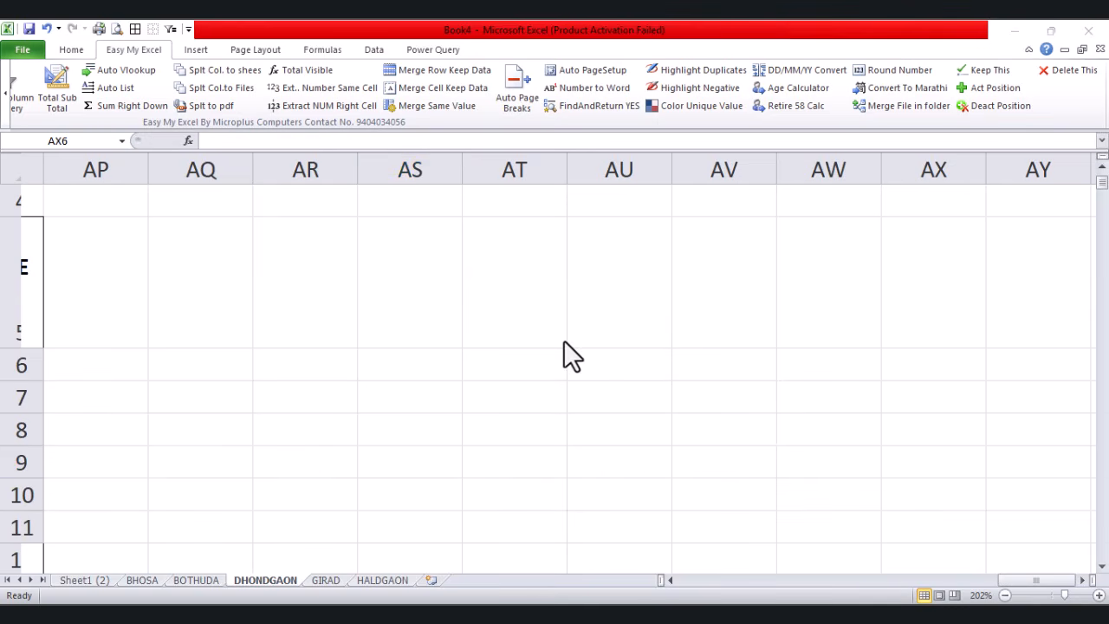
left_click_drag(563, 334, 626, 372)
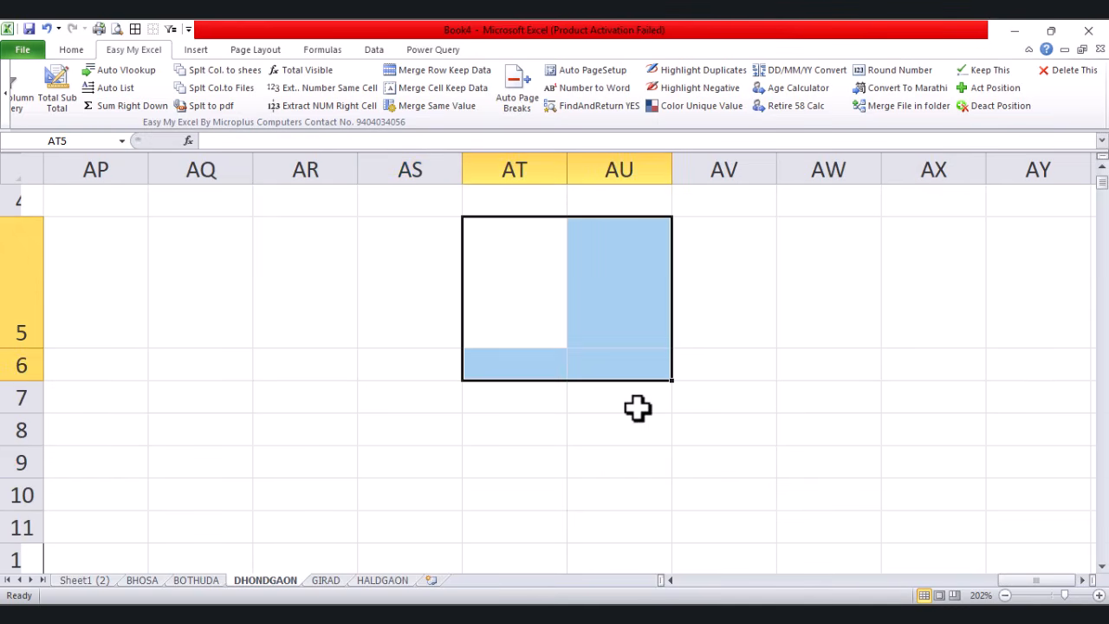
left_click(638, 408)
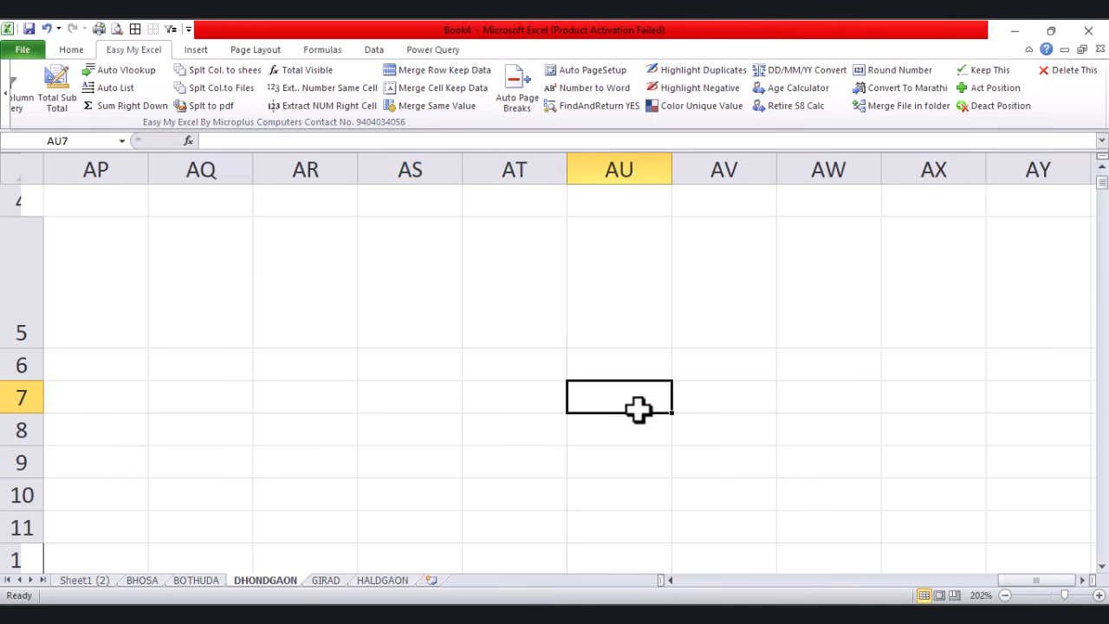
Step: Try Merge File in folder, scroll the add-in ribbon, then select the UDISE NUMBER header cell E5
left_click(898, 108)
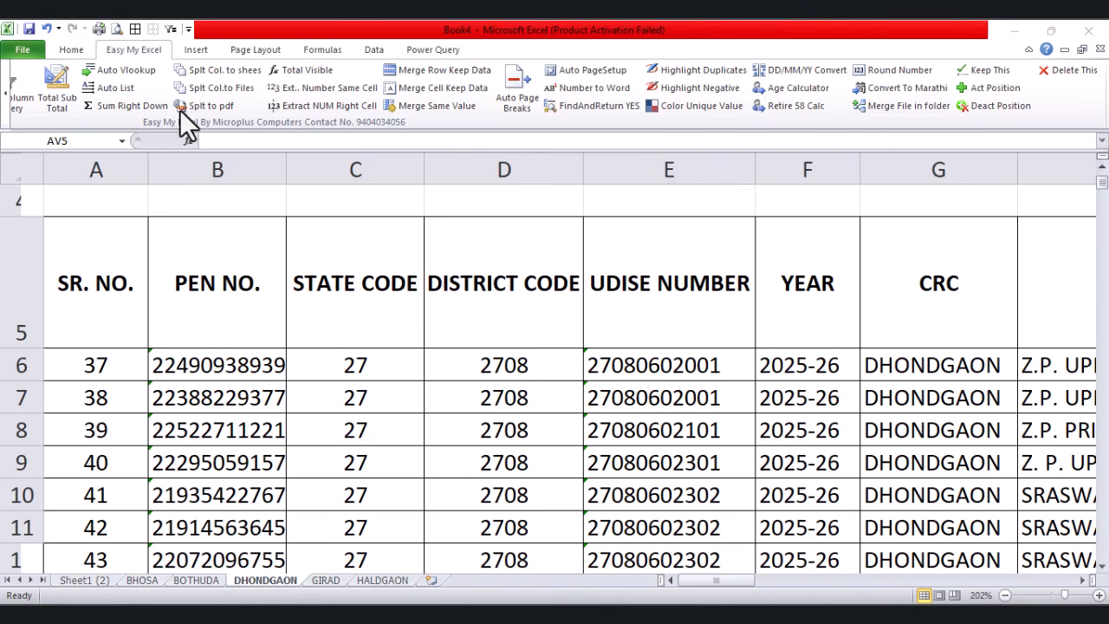
left_click(5, 100)
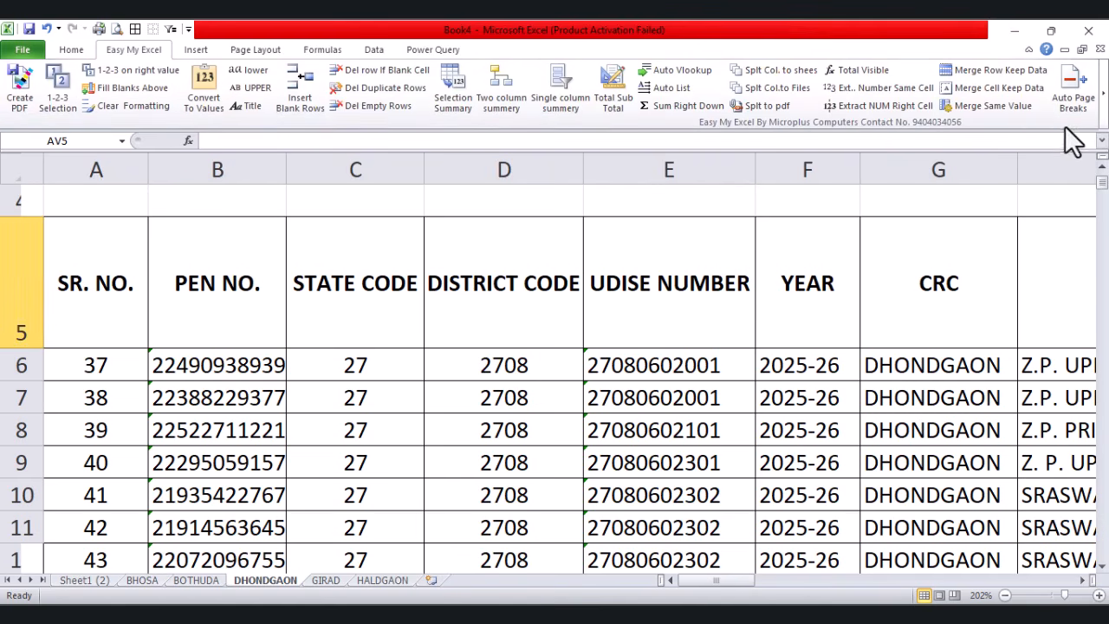
left_click(1102, 104)
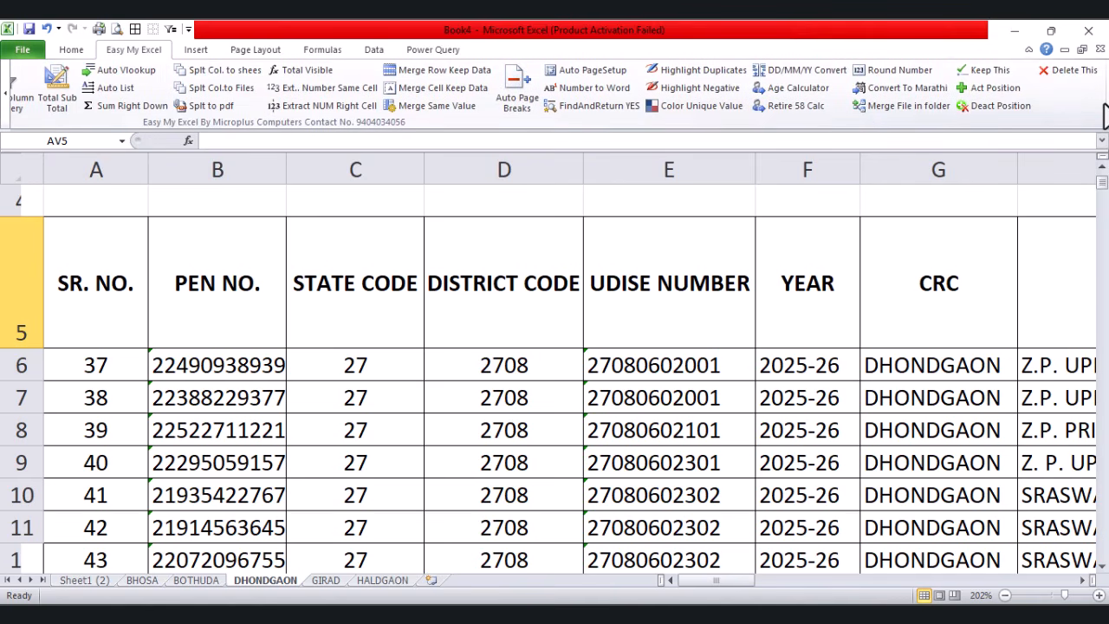
left_click(679, 260)
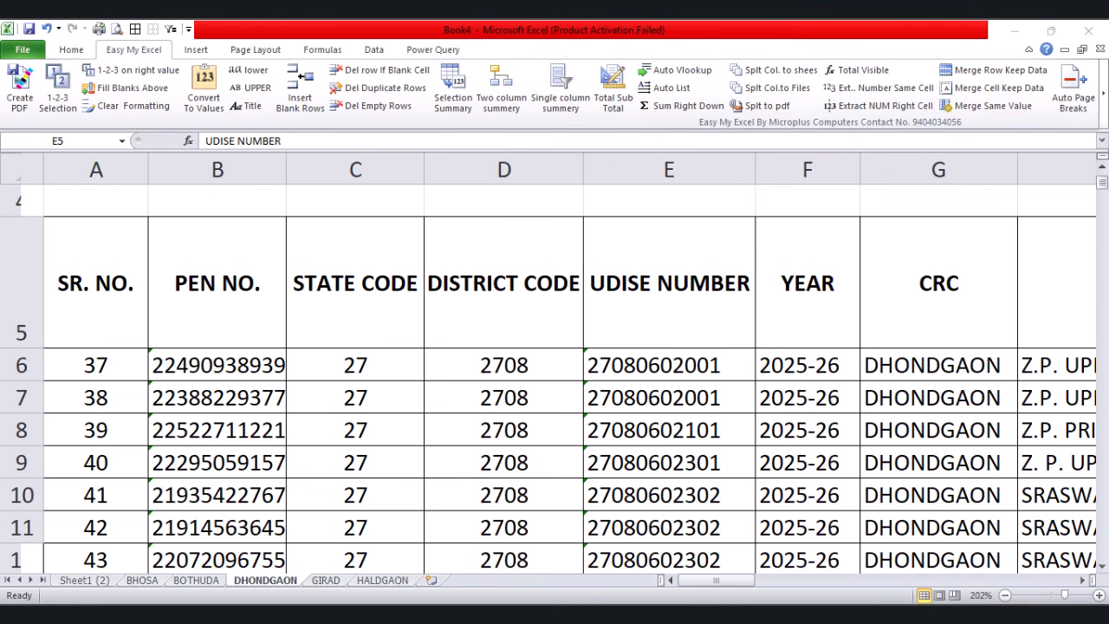